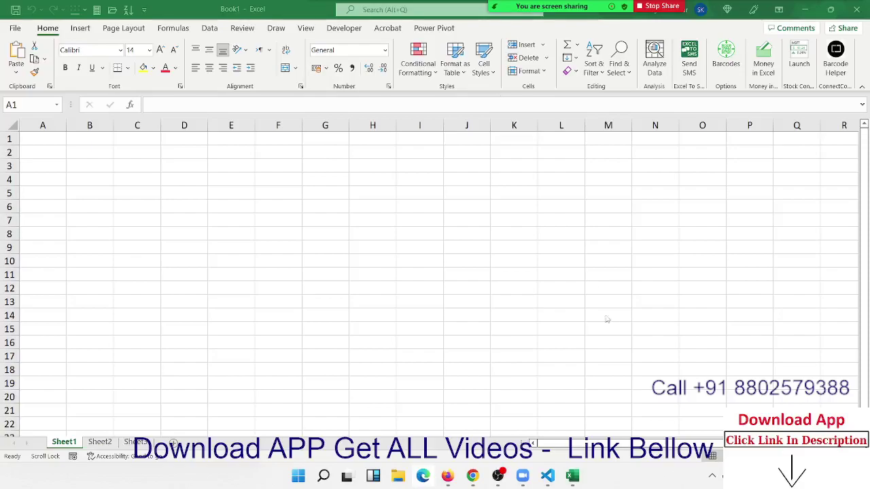
# Paste the copied content into cell J2 and dismiss the paste options
pyautogui.click(477, 157)
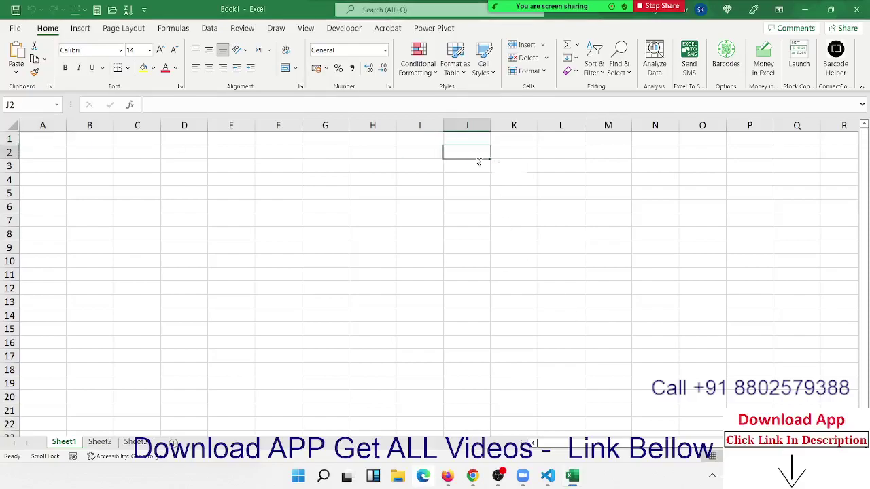
pyautogui.hotkey('ctrl', 'v')
pyautogui.click(510, 167)
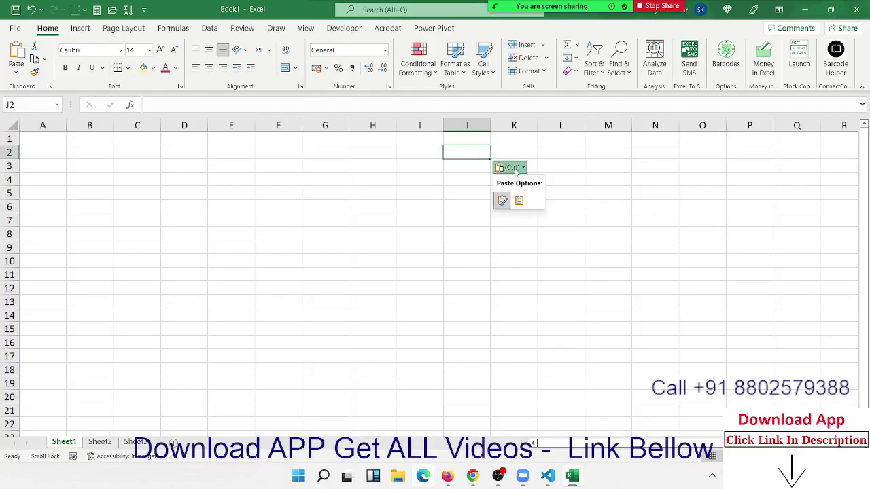
pyautogui.click(515, 200)
pyautogui.click(475, 243)
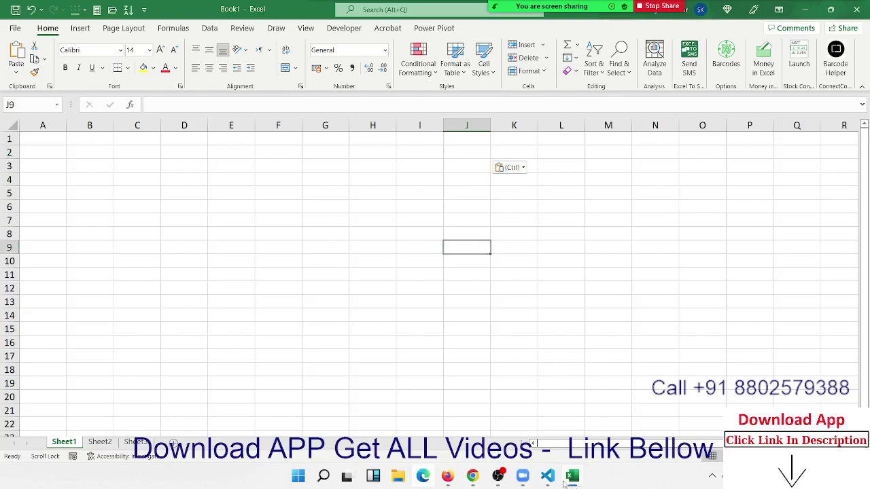
# Copy the Q1–Q7 star-pattern image from the WhatsApp VBA chat, view it full-size, then return to Excel
pyautogui.click(472, 477)
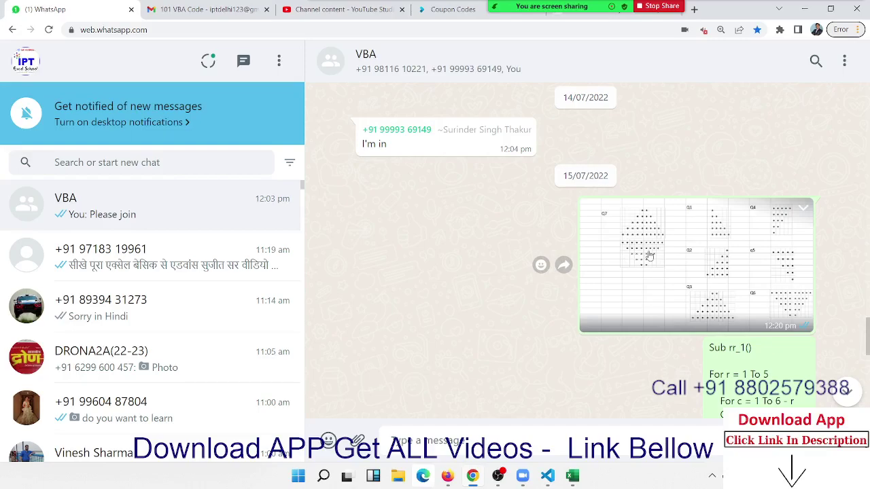
pyautogui.rightClick(648, 255)
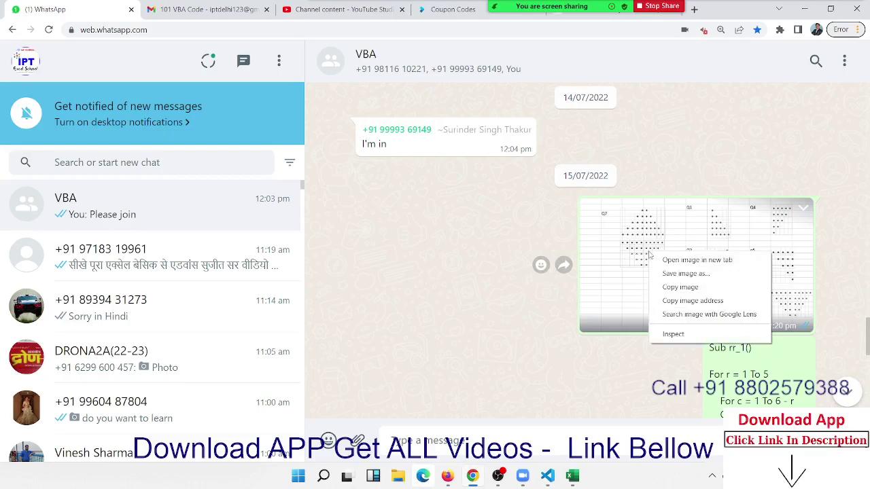
pyautogui.click(663, 288)
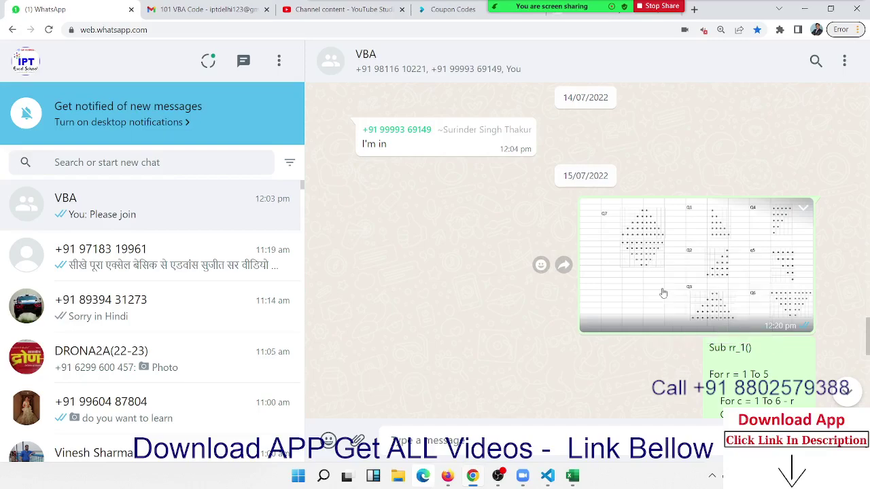
pyautogui.click(678, 246)
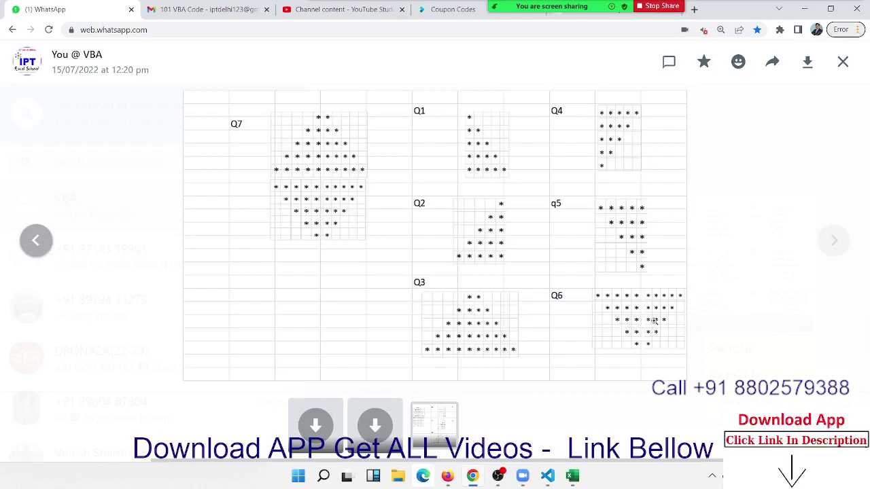
pyautogui.click(699, 328)
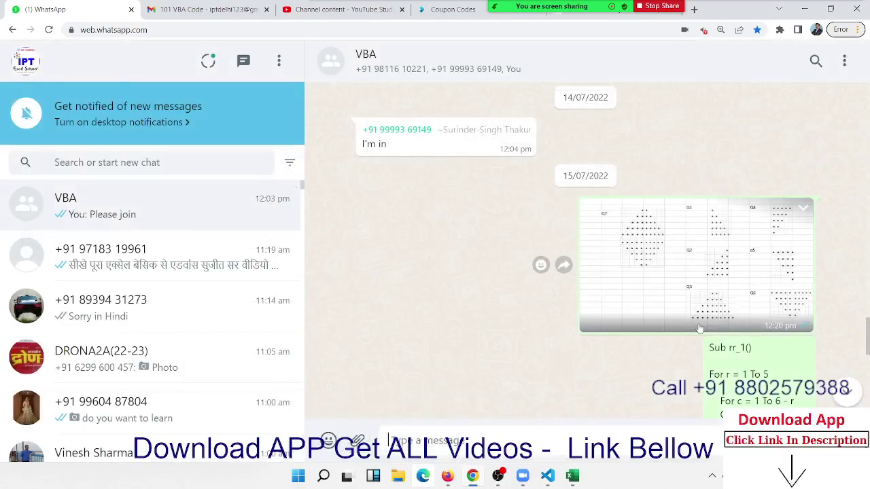
pyautogui.hotkey('alt', 'Tab')
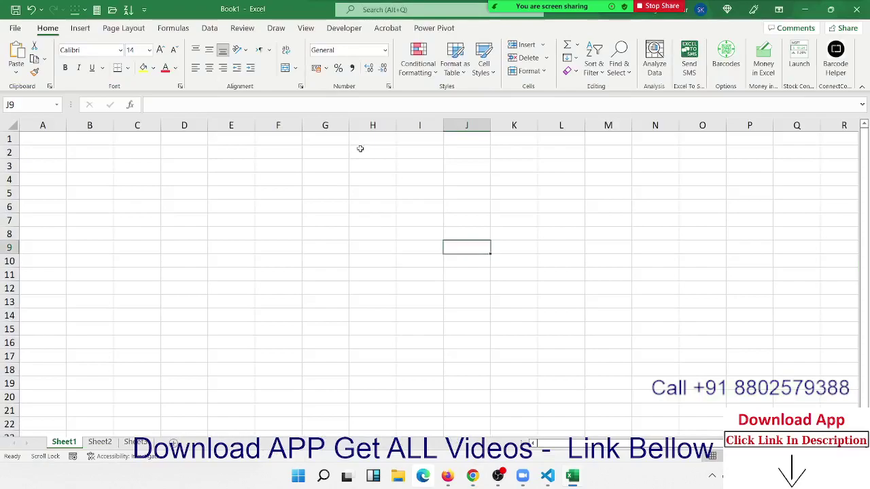
# Narrow columns A through G to an equal width of 2.58
pyautogui.click(416, 137)
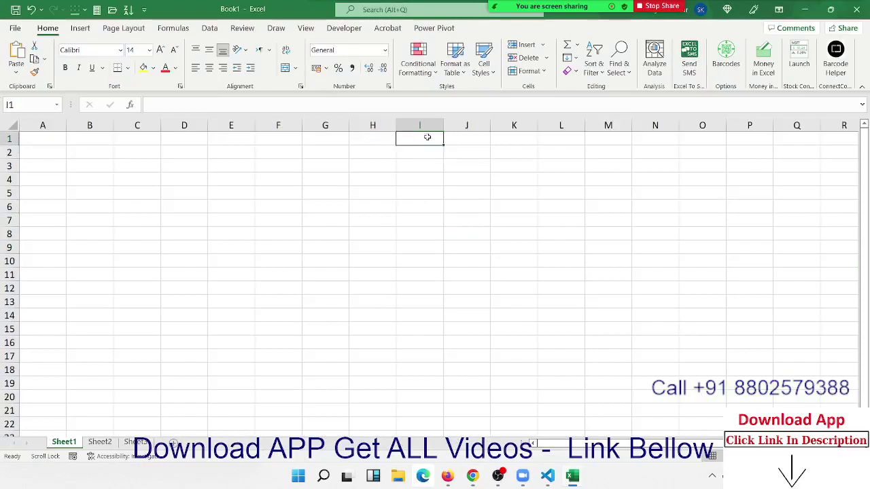
pyautogui.moveTo(45, 127); pyautogui.dragTo(343, 125)
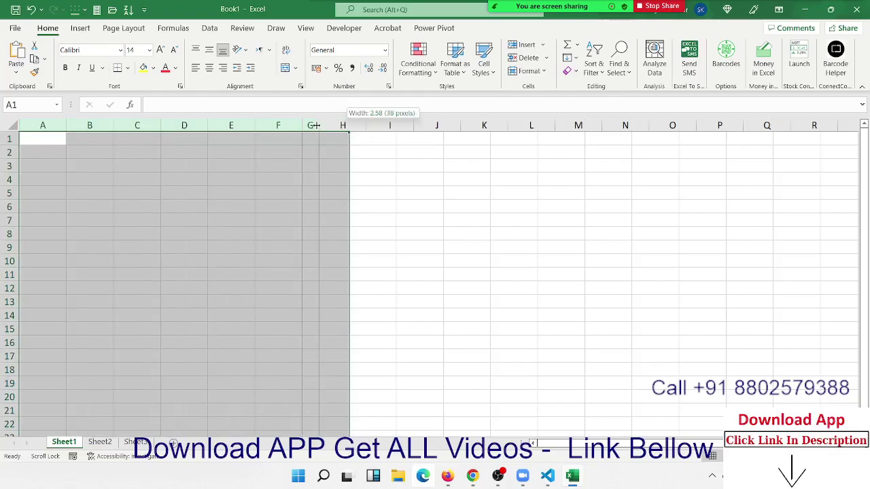
pyautogui.moveTo(346, 125); pyautogui.dragTo(319, 125)
pyautogui.click(25, 193)
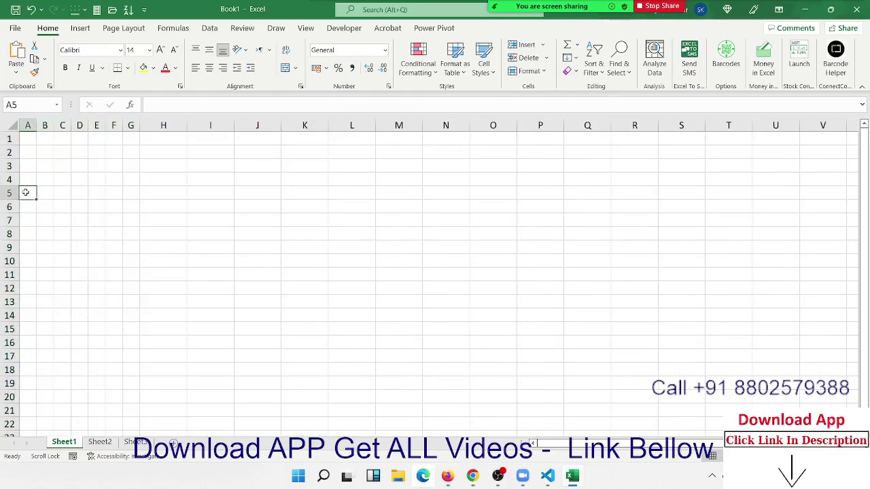
pyautogui.scroll(-1, 101, 213)
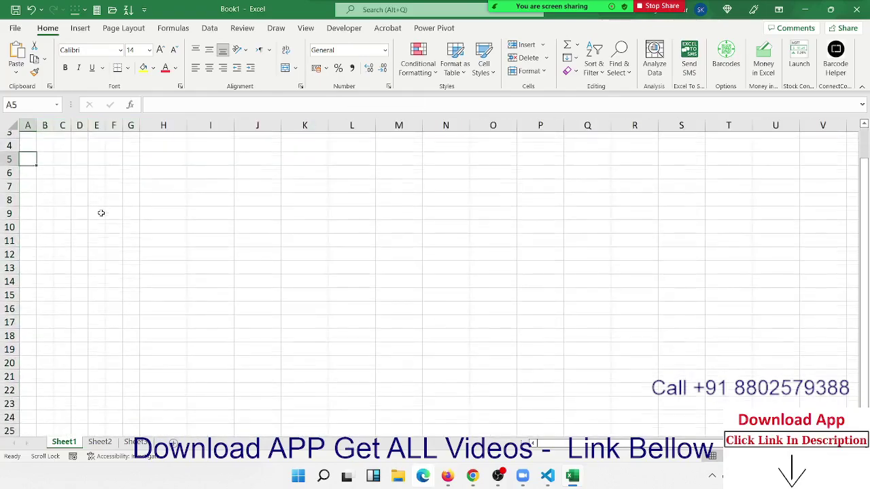
pyautogui.scroll(1, 100, 213)
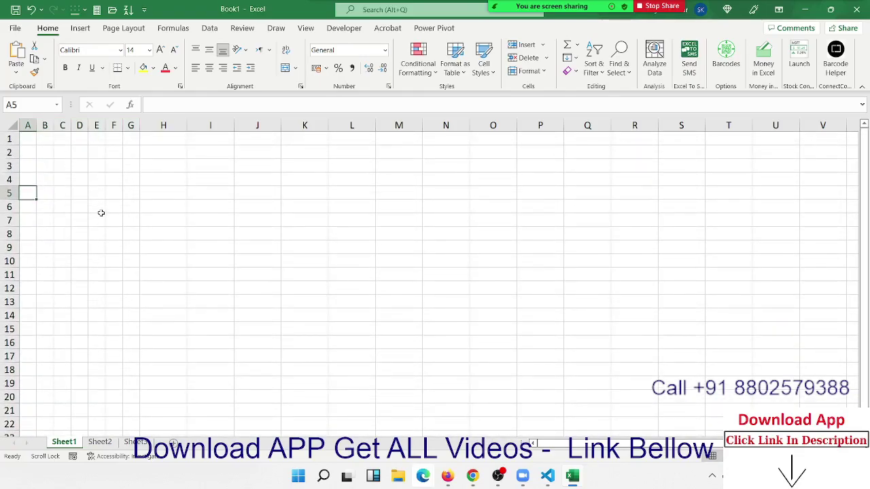
pyautogui.press('Down')
pyautogui.press('Down')
pyautogui.press('Down')
pyautogui.press('Down')
pyautogui.press('Down')
pyautogui.press('Down')
# Fill A9:E9 with five asterisks
pyautogui.press('Up')
pyautogui.press('Up')
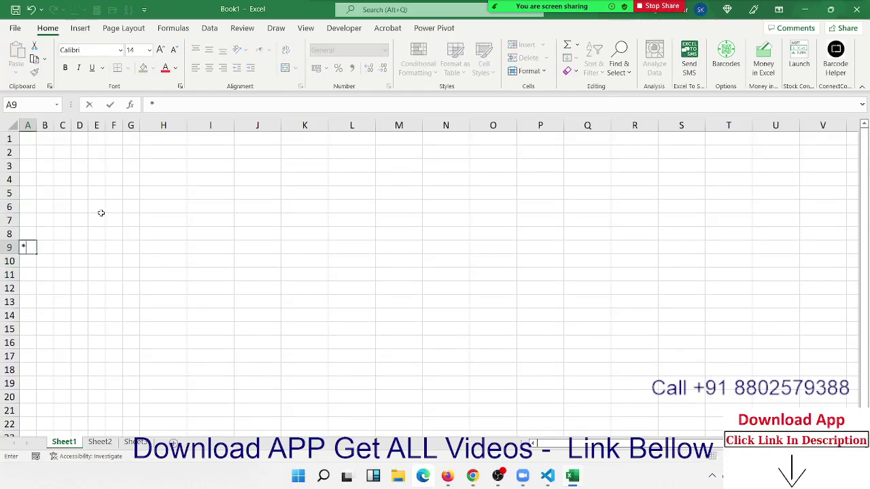
pyautogui.write('*')
pyautogui.press('Tab')
pyautogui.write('*')
pyautogui.press('Tab')
pyautogui.write('*\t*')
pyautogui.press('Tab')
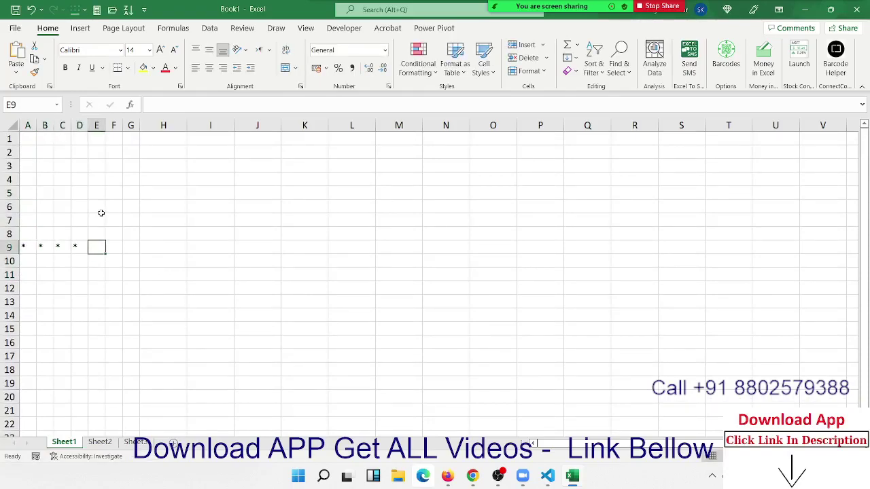
pyautogui.write('*')
pyautogui.press('Return')
# Put asterisks in B10:E10
pyautogui.press('Left')
pyautogui.press('Left')
pyautogui.press('Left')
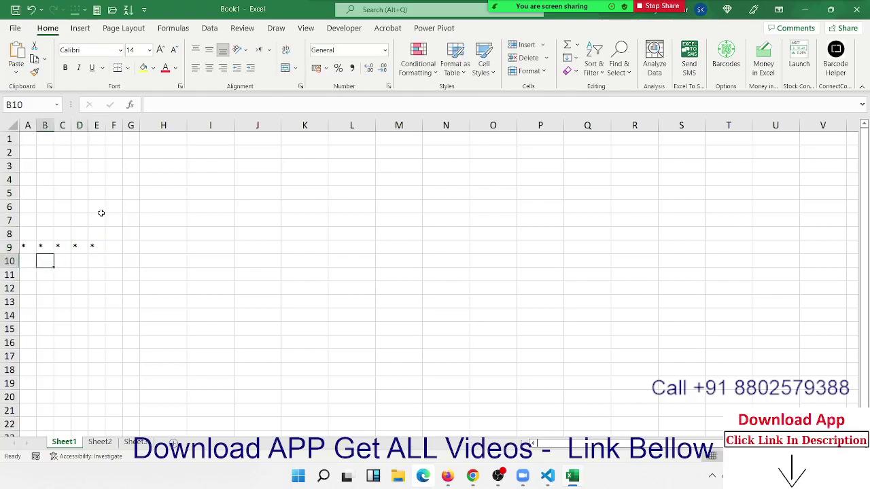
pyautogui.press('Left')
pyautogui.press('Right')
pyautogui.press('Right')
pyautogui.press('Right')
pyautogui.press('Right')
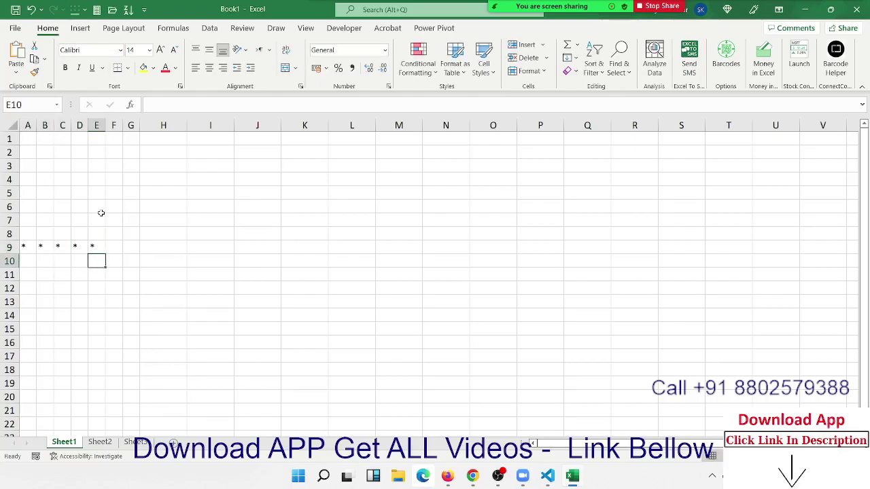
pyautogui.write('*')
pyautogui.press('Left')
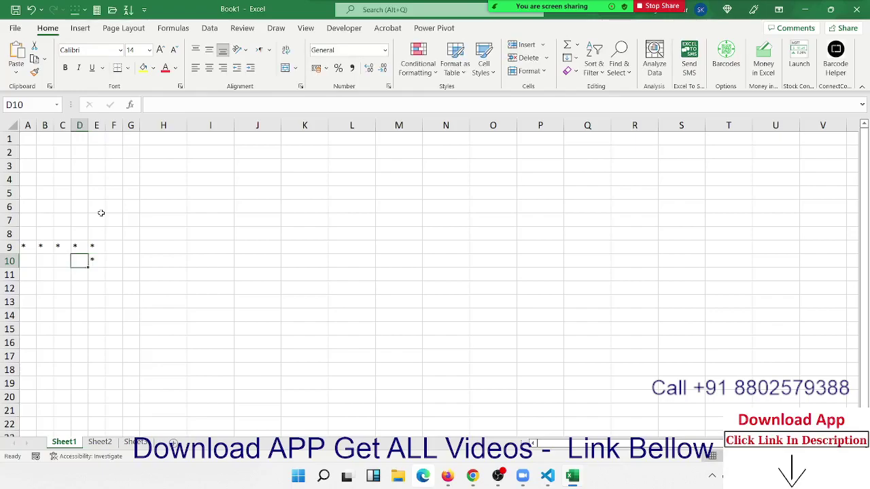
pyautogui.write('*')
pyautogui.press('Left')
pyautogui.write('*')
pyautogui.press('Left')
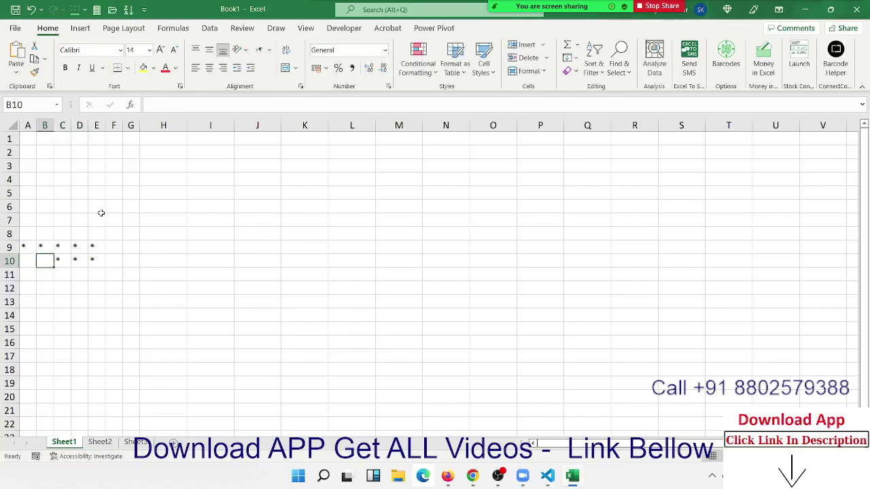
pyautogui.write('*')
pyautogui.press('Return')
# Put asterisks in C11:E11
pyautogui.press('Right')
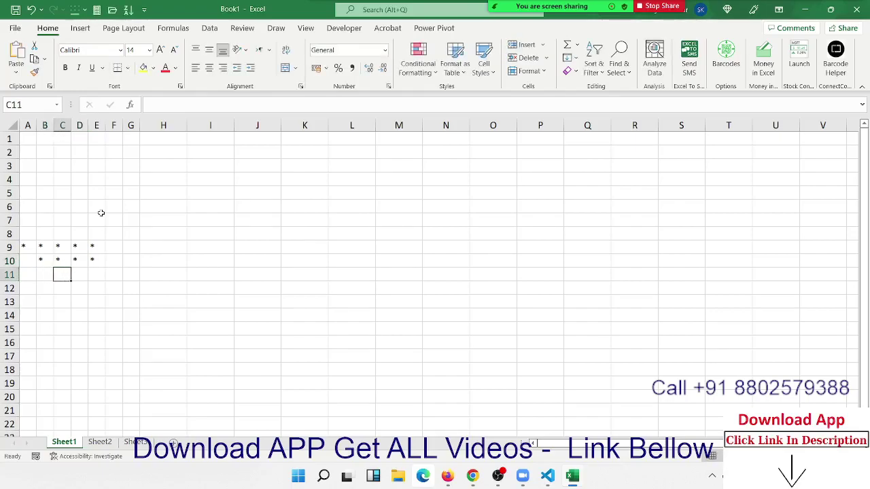
pyautogui.write('*')
pyautogui.press('Right')
pyautogui.write('*')
pyautogui.press('Right')
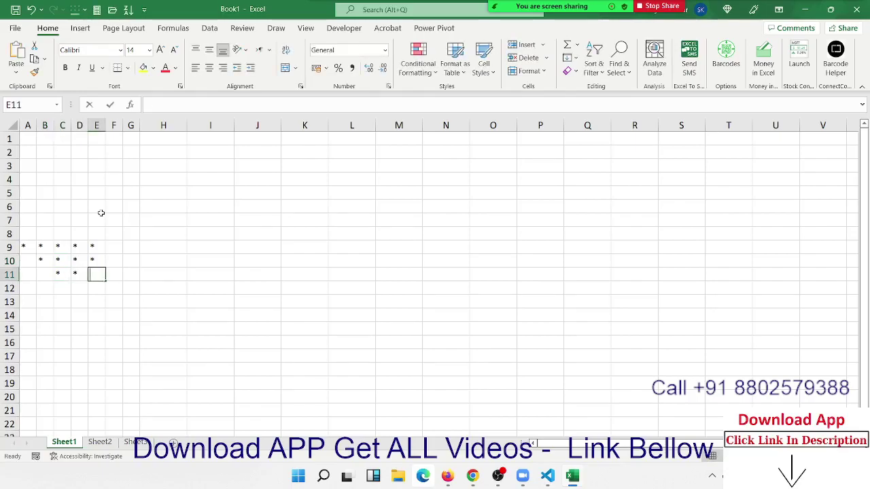
pyautogui.write('*')
pyautogui.press('Right')
pyautogui.press('Down')
pyautogui.press('Left')
pyautogui.press('Left')
# Put asterisks in D12:E12 and D13:E13
pyautogui.write('*')
pyautogui.press('Right')
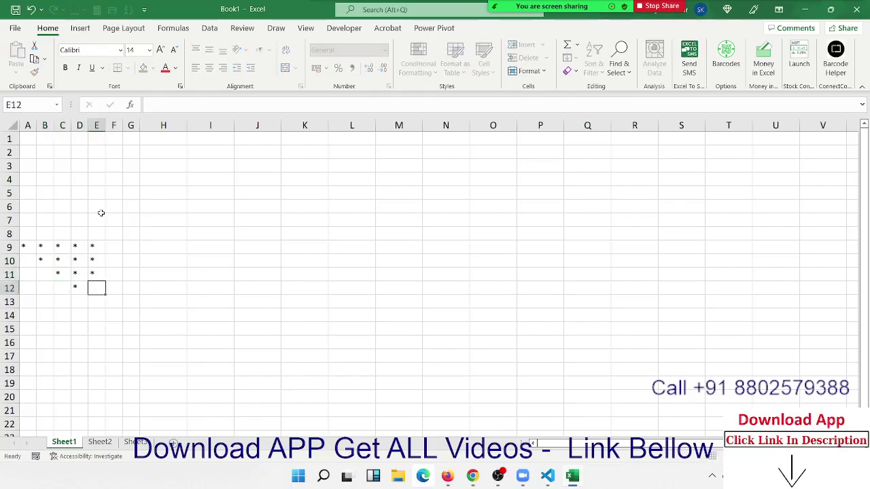
pyautogui.write('*')
pyautogui.press('Right')
pyautogui.press('Down')
pyautogui.press('Left')
pyautogui.press('Left')
pyautogui.write('*')
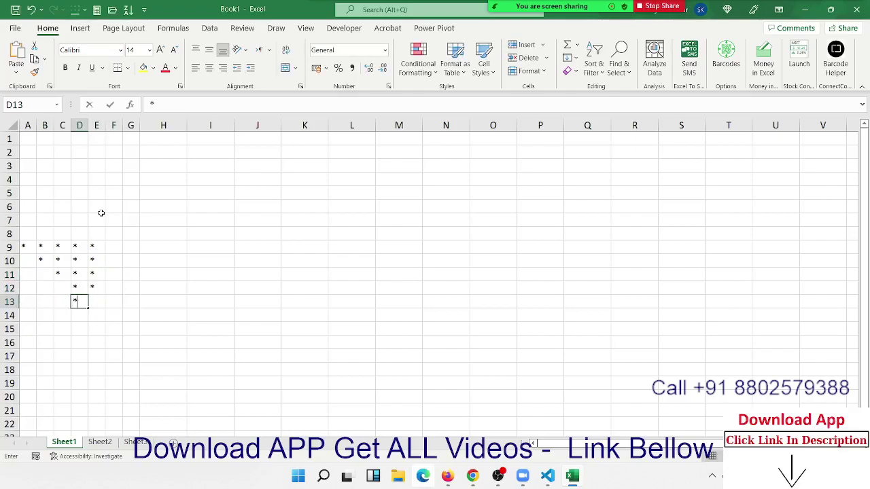
pyautogui.press('Right')
pyautogui.write('*')
pyautogui.press('Right')
pyautogui.press('Up')
pyautogui.press('Up')
pyautogui.press('Up')
pyautogui.press('Up')
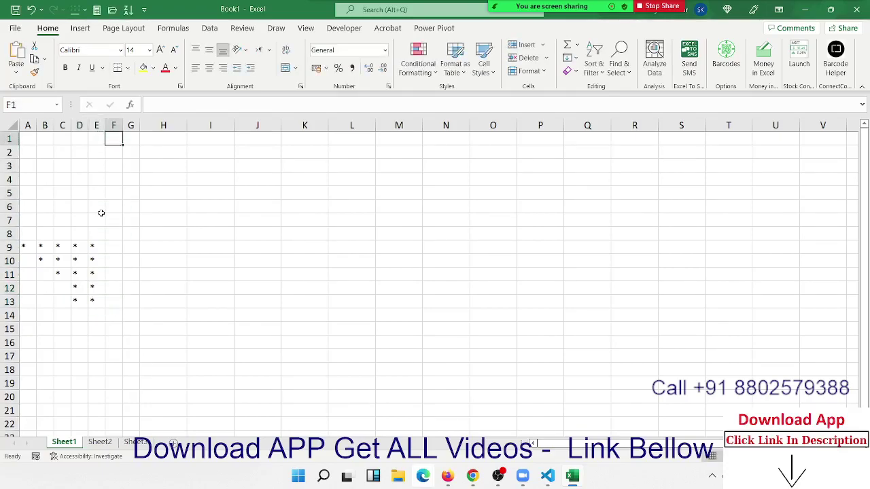
# Remove the extra star from D13 so only E13 remains, and show the Developer tab
pyautogui.click(89, 316)
pyautogui.click(74, 301)
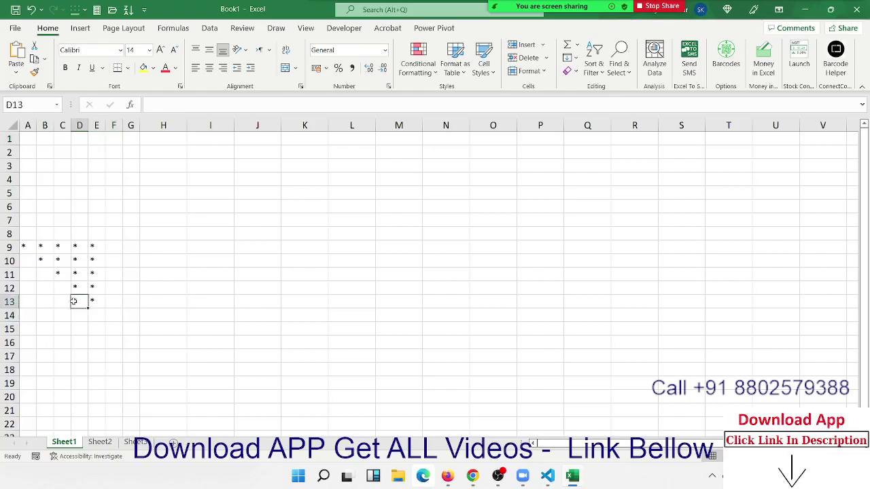
pyautogui.click(344, 28)
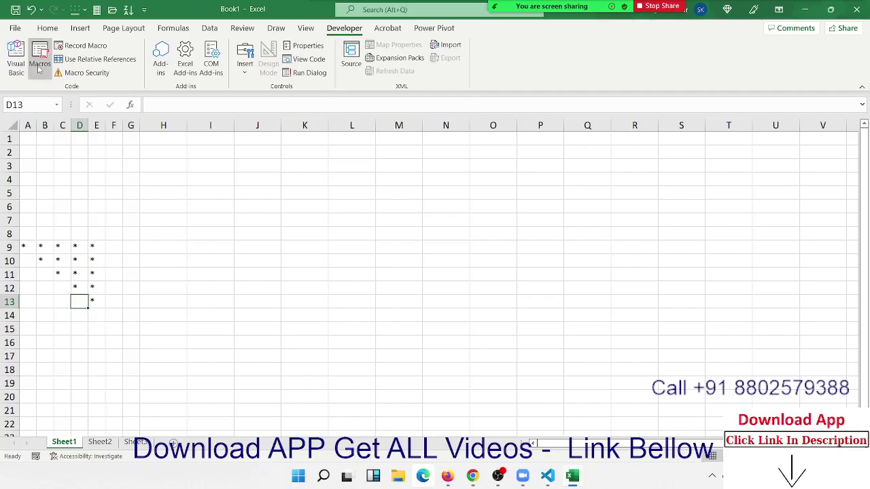
# Insert Module1 in the VBA editor and snap the editor left, with Excel on the right
pyautogui.click(15, 64)
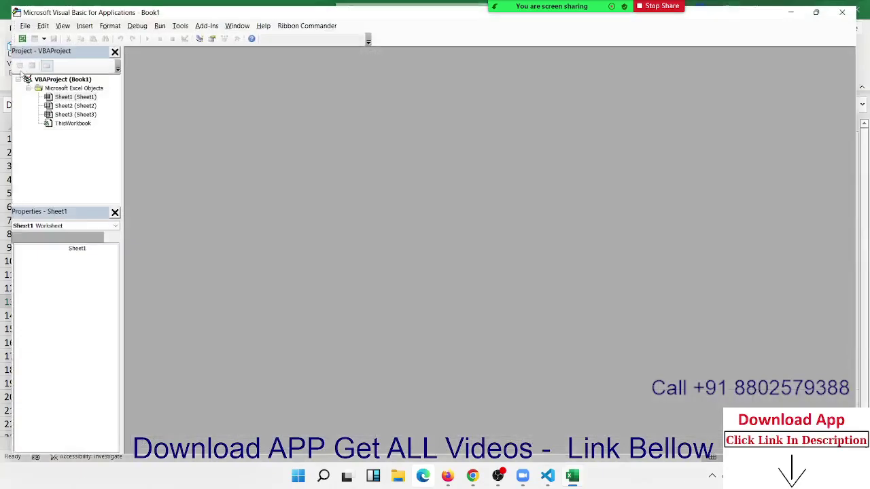
pyautogui.click(73, 20)
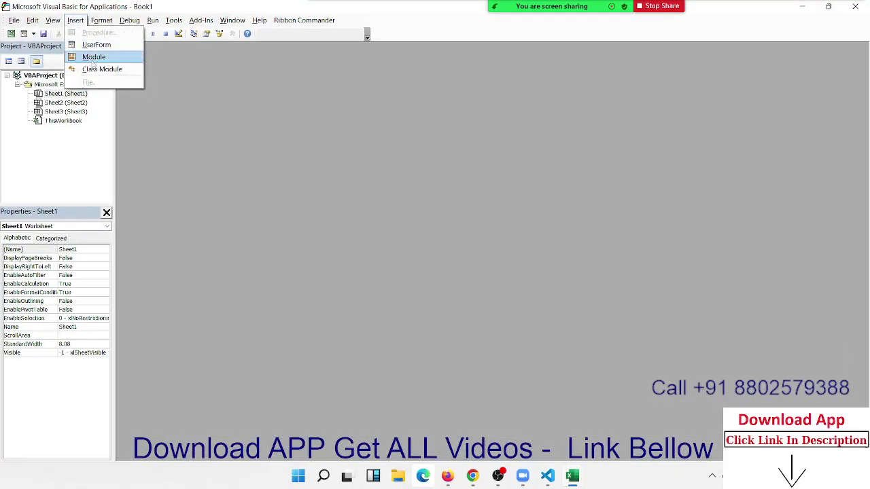
pyautogui.click(95, 58)
pyautogui.moveTo(829, 6)
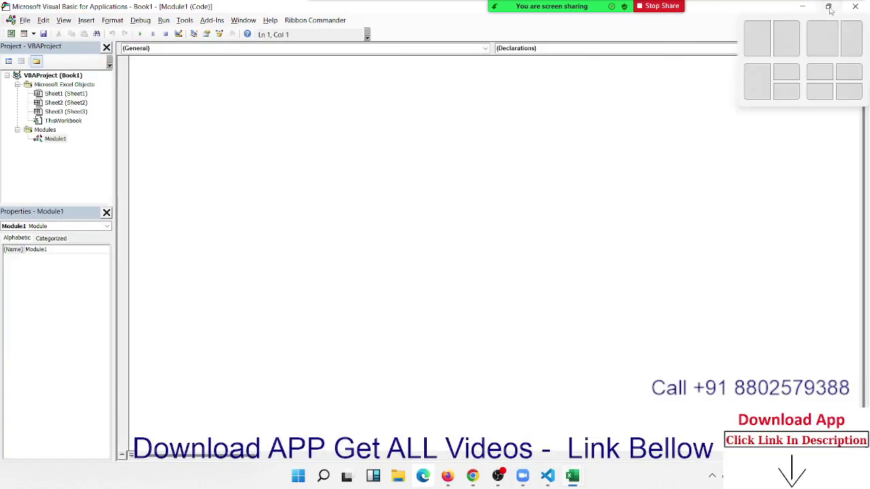
pyautogui.click(766, 43)
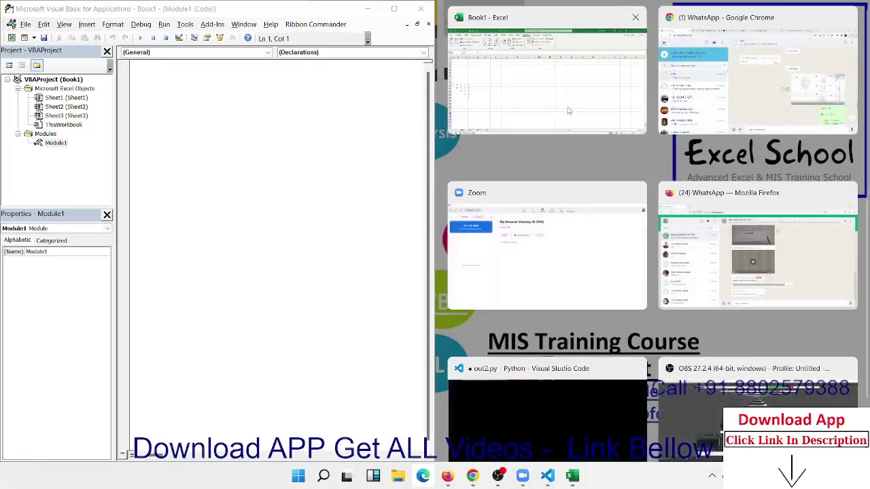
pyautogui.click(566, 107)
# Write Sub loop_1 containing an outer For i = 1 To 5 … Next i loop
pyautogui.click(165, 90)
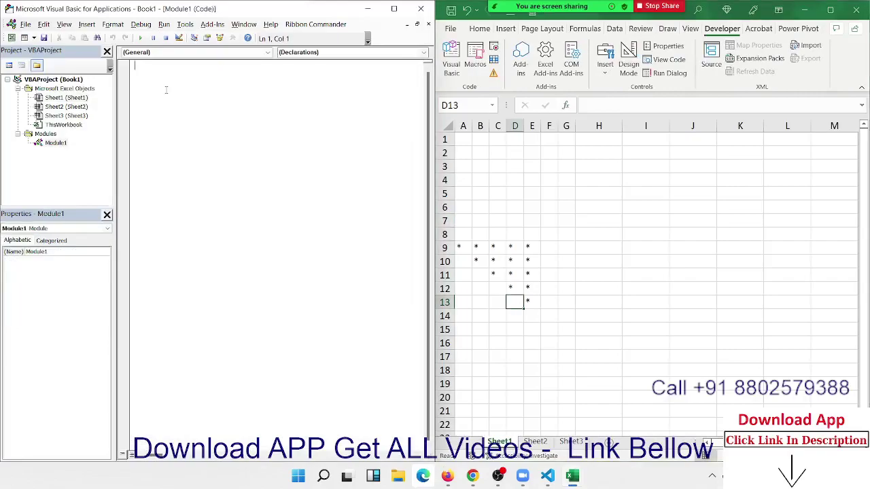
pyautogui.write('sub ')
pyautogui.write('loop')
pyautogui.write('_1()')
pyautogui.press('Return')
pyautogui.press('Return')
pyautogui.press('Return')
pyautogui.press('Return')
pyautogui.press('Return')
pyautogui.press('Return')
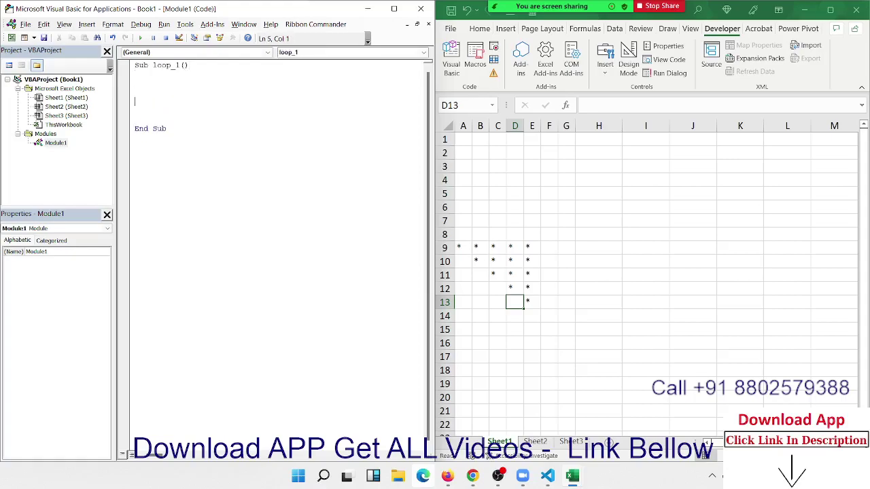
pyautogui.press('Up')
pyautogui.press('Up')
pyautogui.write('for i = ')
pyautogui.write('1 ')
pyautogui.write('to 5')
pyautogui.press('Return')
pyautogui.press('Return')
pyautogui.press('Return')
pyautogui.press('Return')
pyautogui.press('Return')
pyautogui.write('next i')
pyautogui.press('Up')
pyautogui.press('Up')
pyautogui.press('Return')
pyautogui.press('Up')
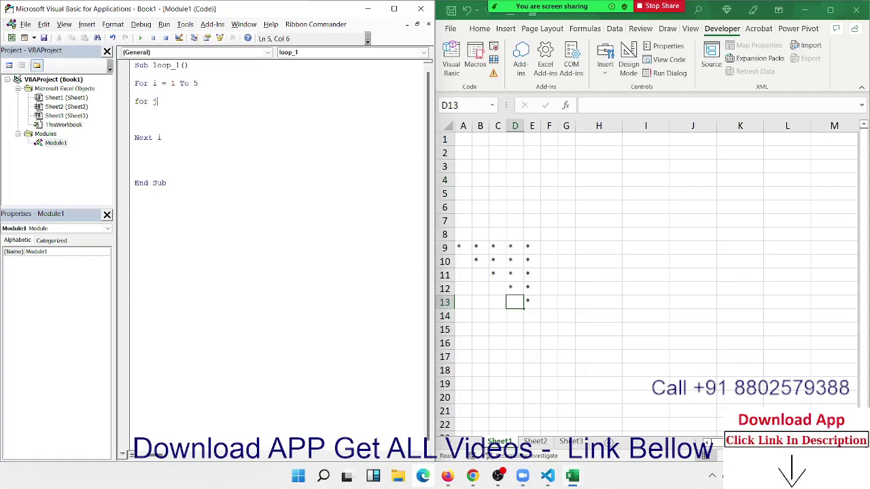
# Add the inner For j = 1 To i … Next j loop and begin the Cells(i,j) assignment line
pyautogui.write('1')
pyautogui.write('to i')
pyautogui.press('Return')
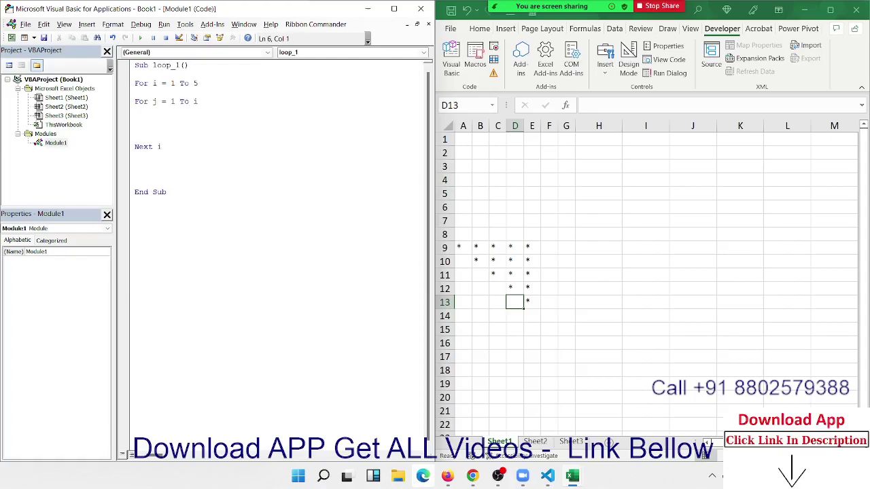
pyautogui.press('Return')
pyautogui.write('cells')
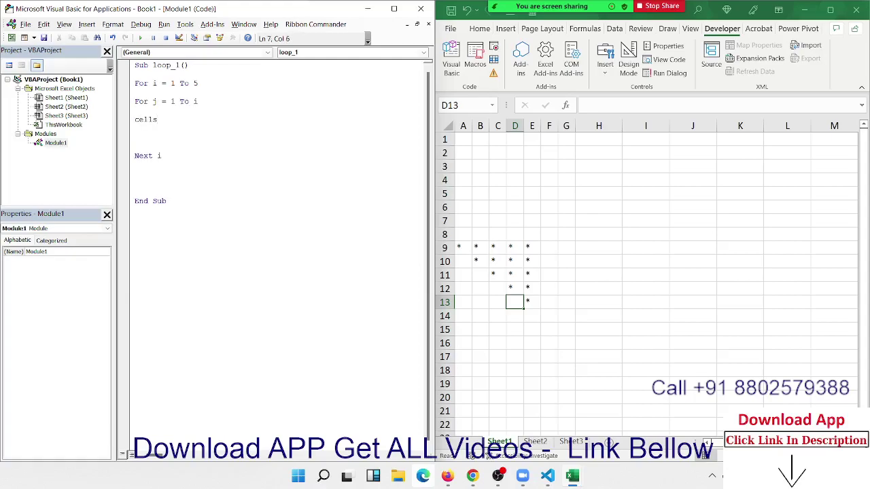
pyautogui.press('BackSpace')
pyautogui.press('BackSpace')
pyautogui.press('BackSpace')
pyautogui.press('BackSpace')
pyautogui.write('ne')
pyautogui.write('xt')
pyautogui.press('Home')
pyautogui.press('Return')
pyautogui.press('Return')
pyautogui.press('Up')
pyautogui.press('Up')
pyautogui.write('c')
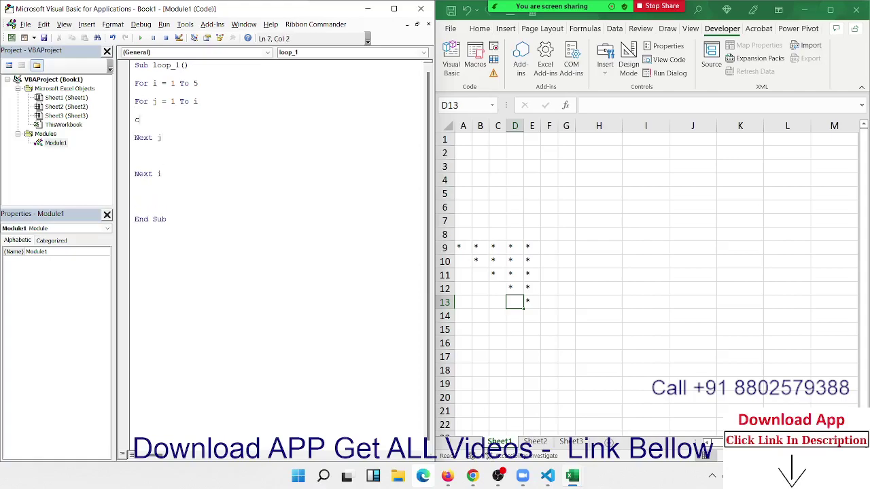
pyautogui.write('ells')
pyautogui.write('(')
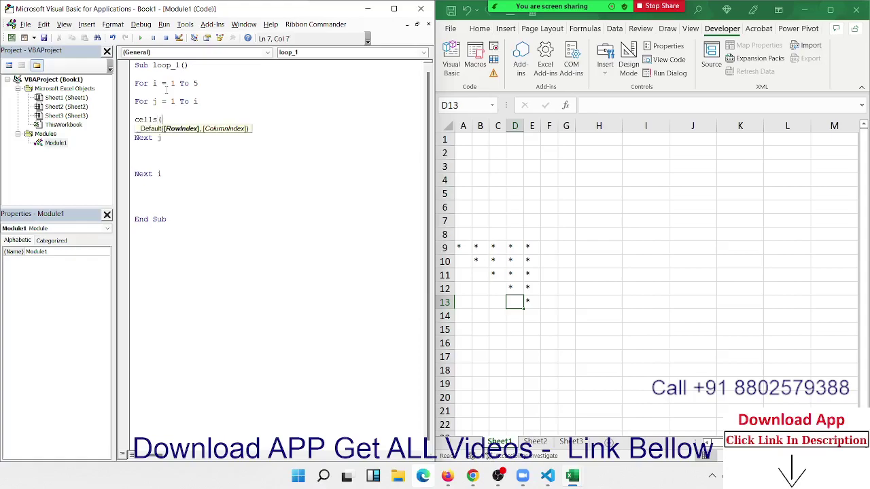
pyautogui.write('i,j')
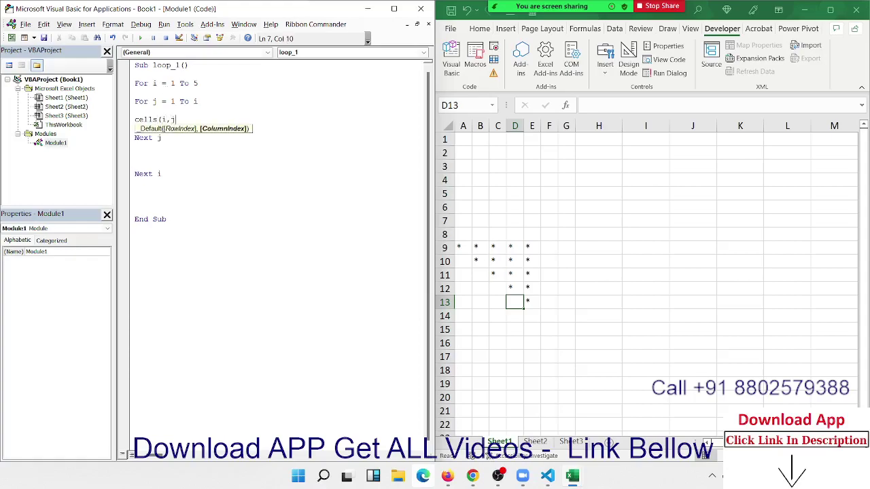
pyautogui.write(').')
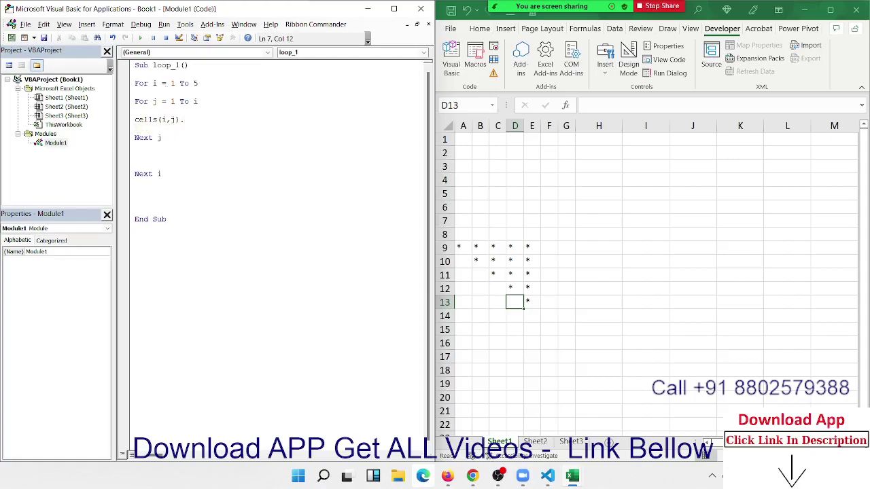
pyautogui.write('vlau')
pyautogui.write('e ="')
# Finish the line with "*", then run loop_1 and debug error 438
pyautogui.write('*')
pyautogui.press('Return')
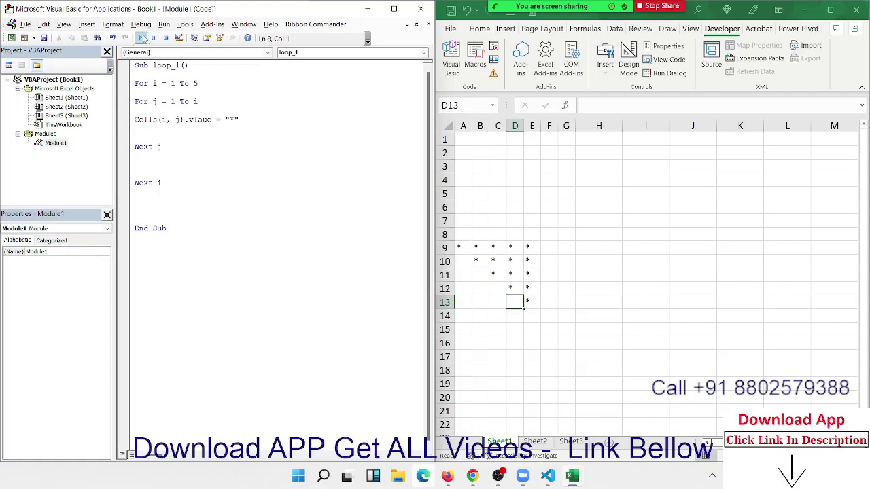
pyautogui.click(140, 37)
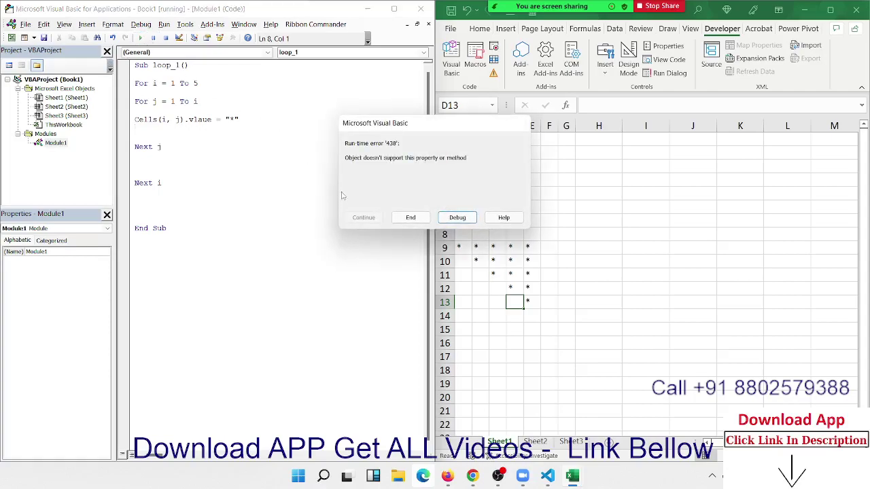
pyautogui.click(467, 218)
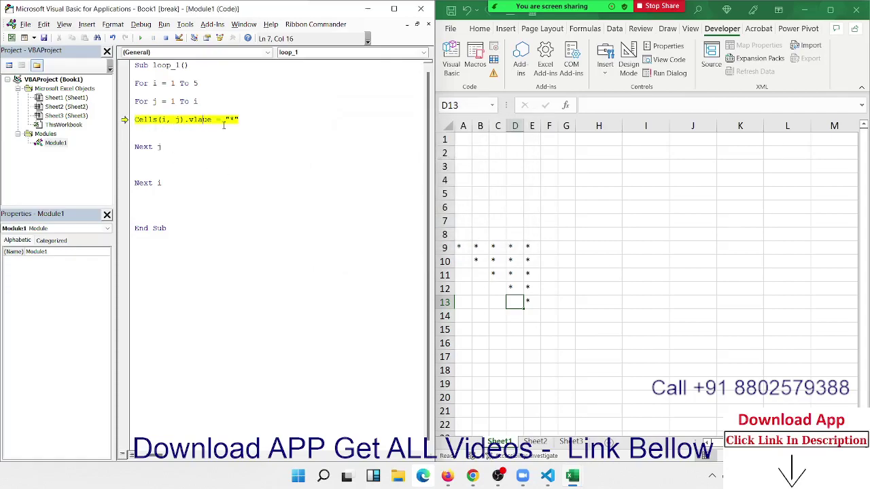
# Correct 'vlaue' to 'Value' and resume loop_1, filling A1:E5 with the star triangle
pyautogui.press('BackSpace')
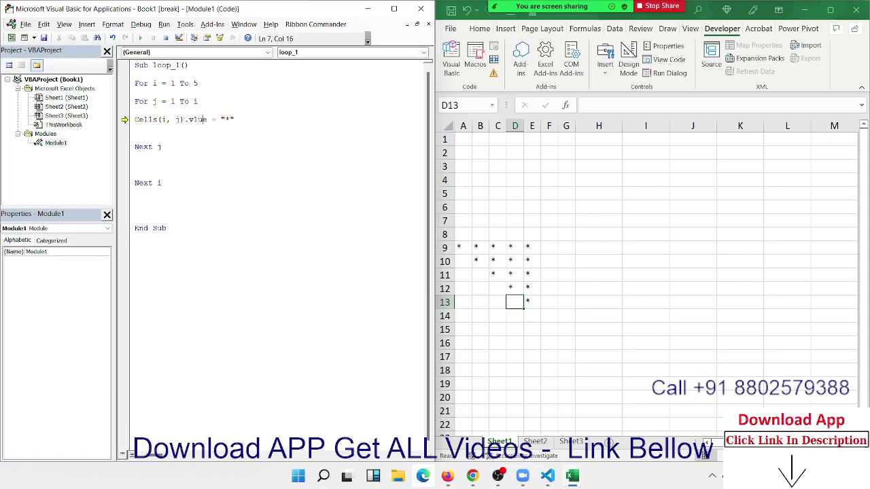
pyautogui.click(136, 128)
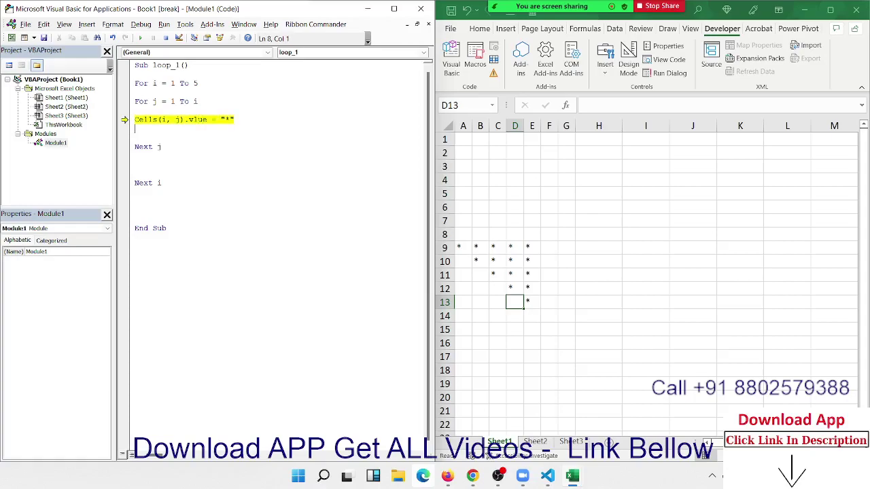
pyautogui.click(200, 120)
pyautogui.write('a')
pyautogui.click(136, 128)
pyautogui.click(140, 38)
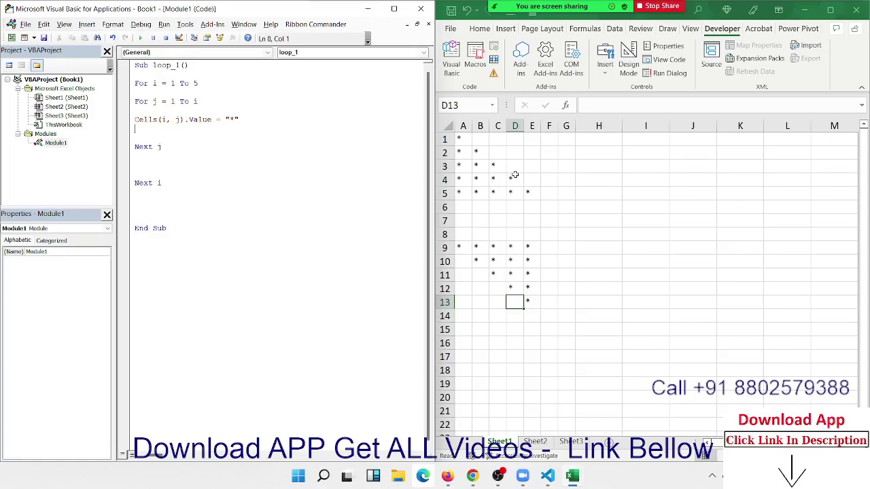
pyautogui.moveTo(461, 193); pyautogui.dragTo(547, 199)
# Change the inner loop limit to 6 - i, clear A1:E5, and rerun for a descending triangle
pyautogui.click(482, 152)
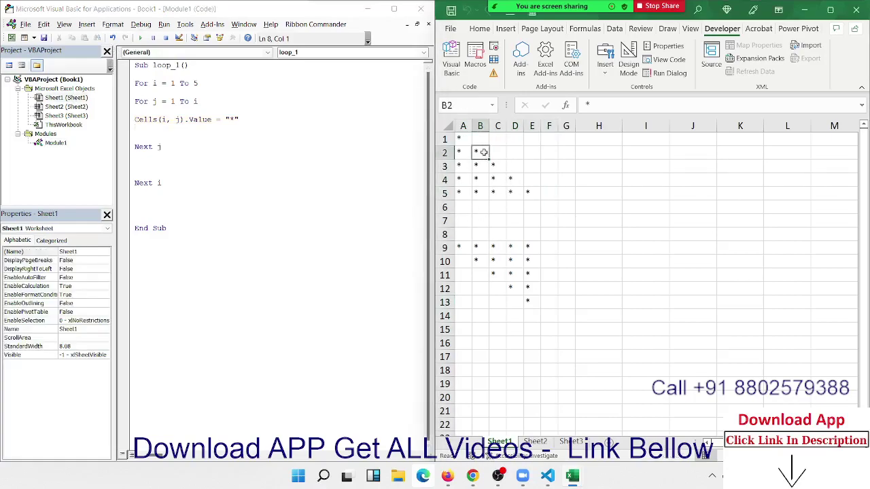
pyautogui.click(195, 102)
pyautogui.write('6-')
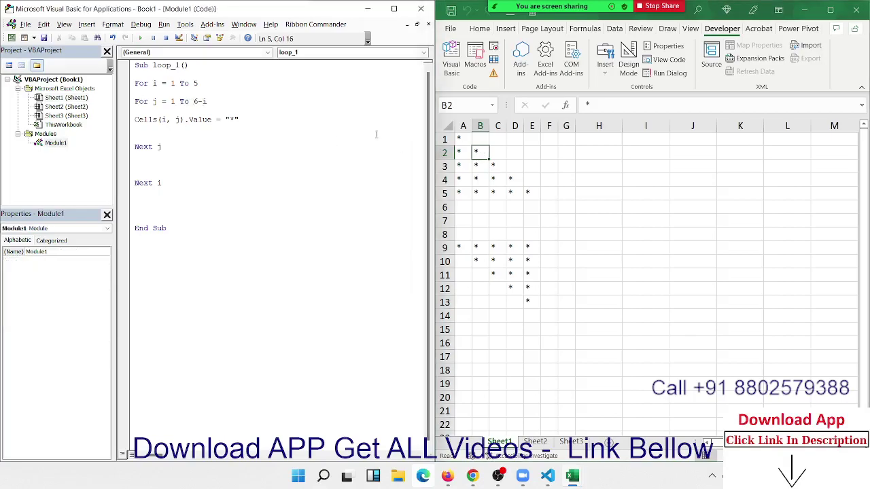
pyautogui.click(376, 134)
pyautogui.moveTo(526, 194); pyautogui.dragTo(445, 138)
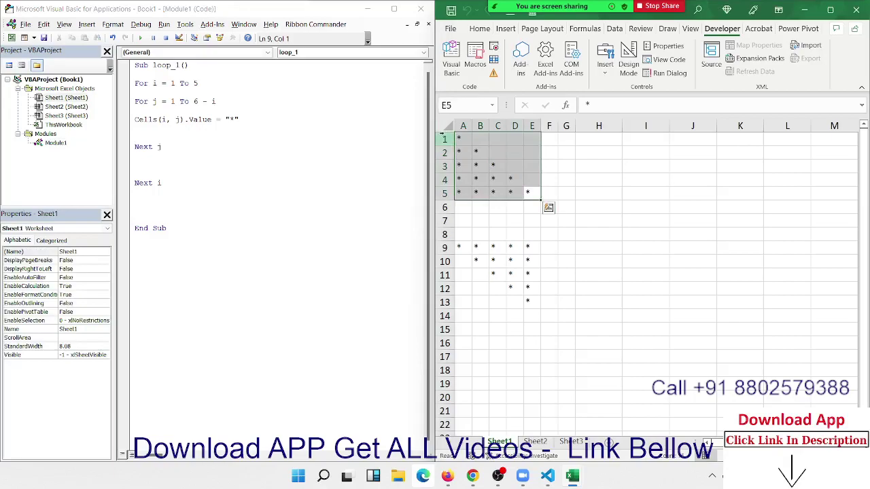
pyautogui.press('Delete')
pyautogui.click(214, 128)
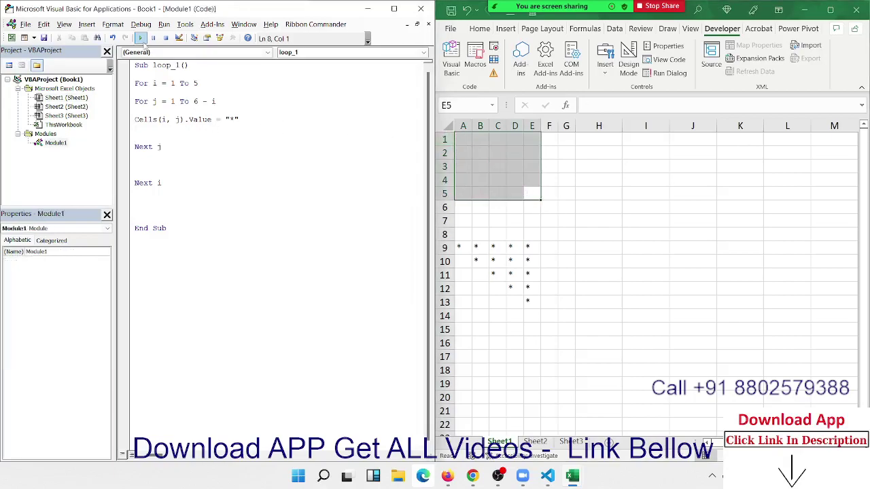
pyautogui.click(142, 39)
pyautogui.click(523, 193)
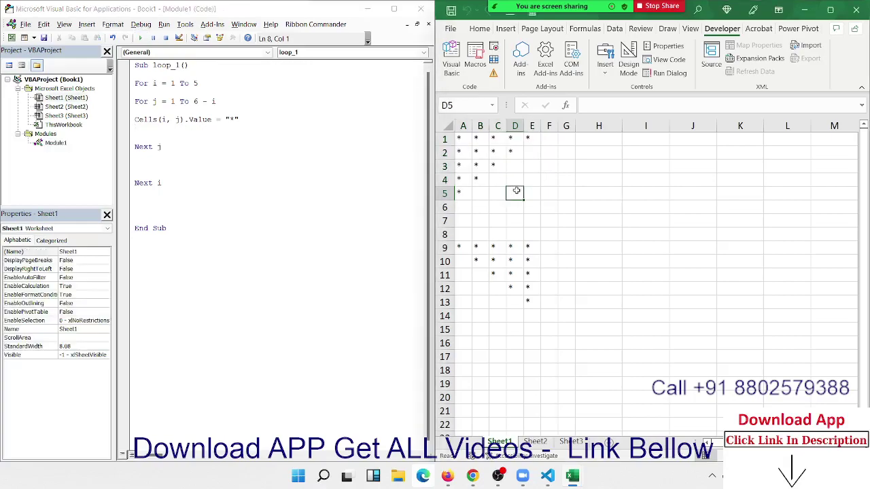
pyautogui.click(465, 138)
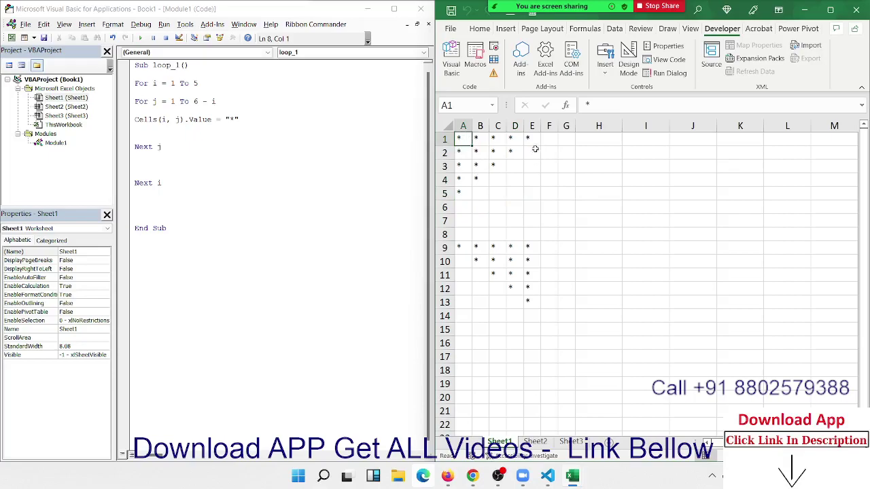
pyautogui.moveTo(532, 138)
pyautogui.mouseDown()
pyautogui.moveTo(492, 199)
pyautogui.moveTo(462, 195)
pyautogui.mouseUp()
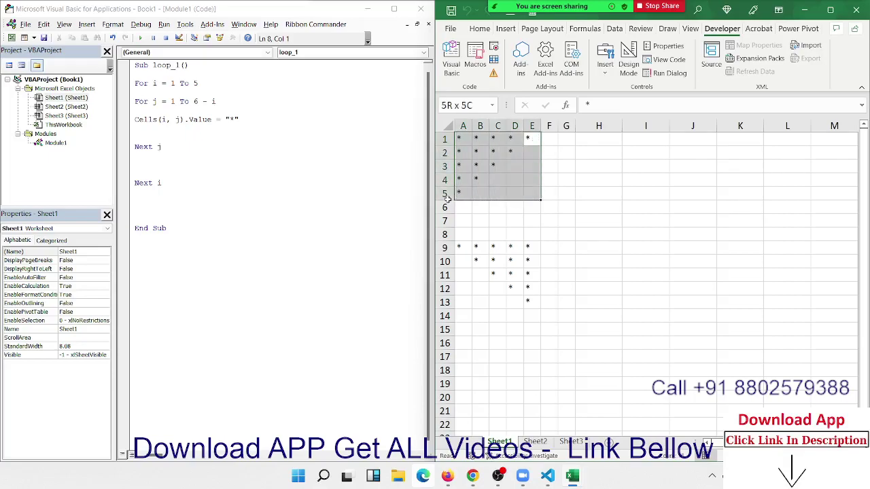
pyautogui.click(479, 178)
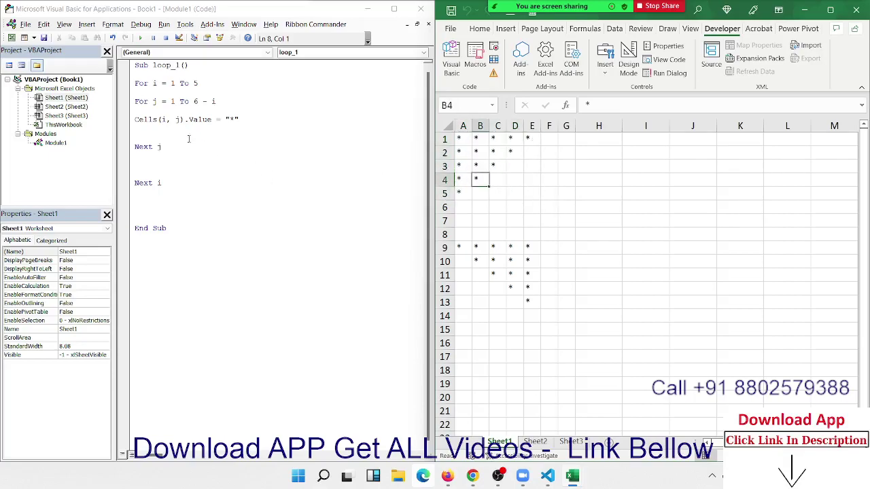
# Change the target to Cells(i, 6 - j), clear the old stars, and rerun loop_1
pyautogui.click(176, 121)
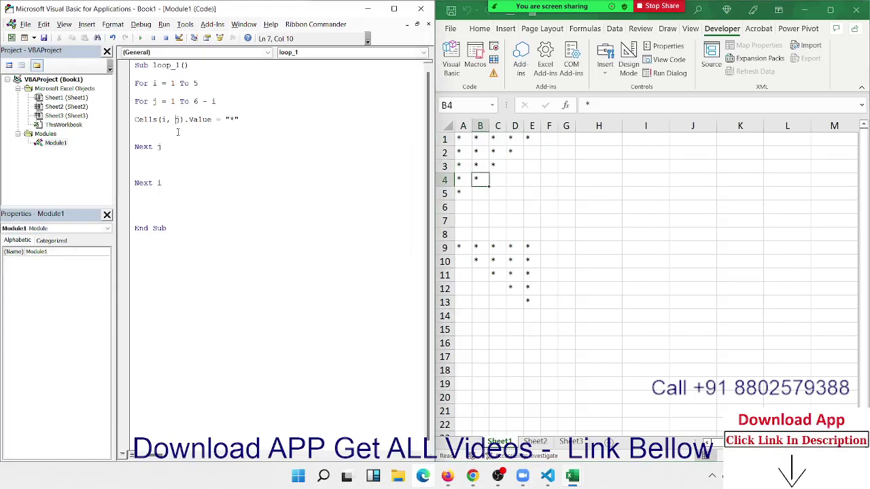
pyautogui.write('6-')
pyautogui.click(228, 164)
pyautogui.moveTo(532, 207); pyautogui.dragTo(460, 138)
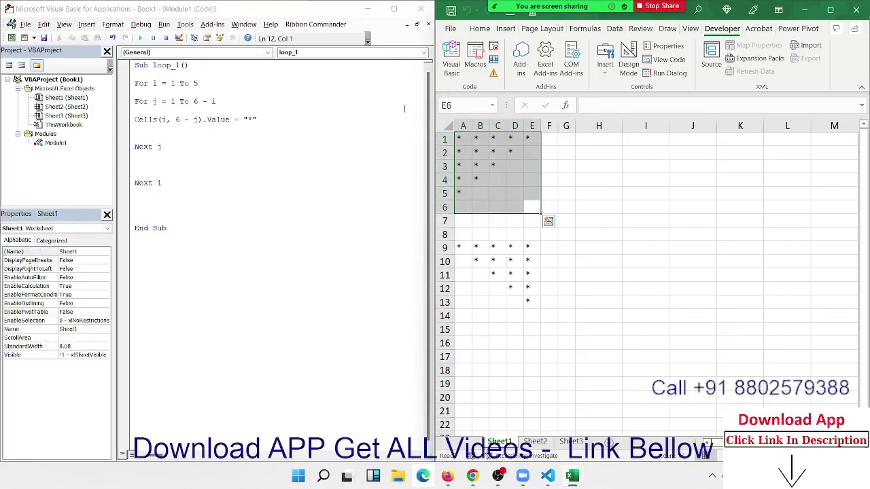
pyautogui.press('Delete')
pyautogui.click(231, 83)
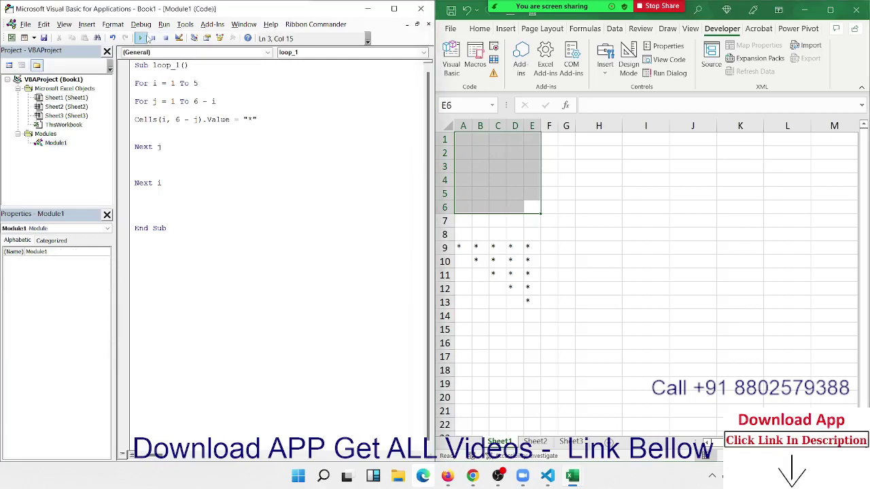
pyautogui.click(141, 38)
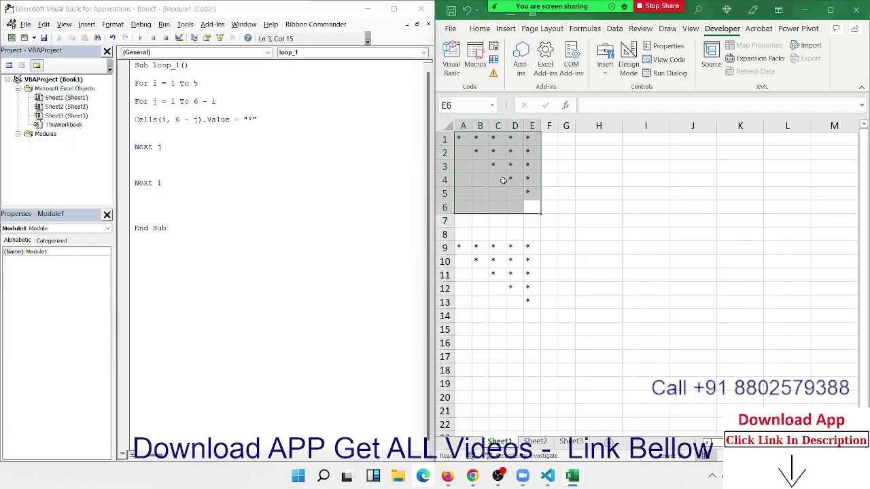
pyautogui.click(501, 180)
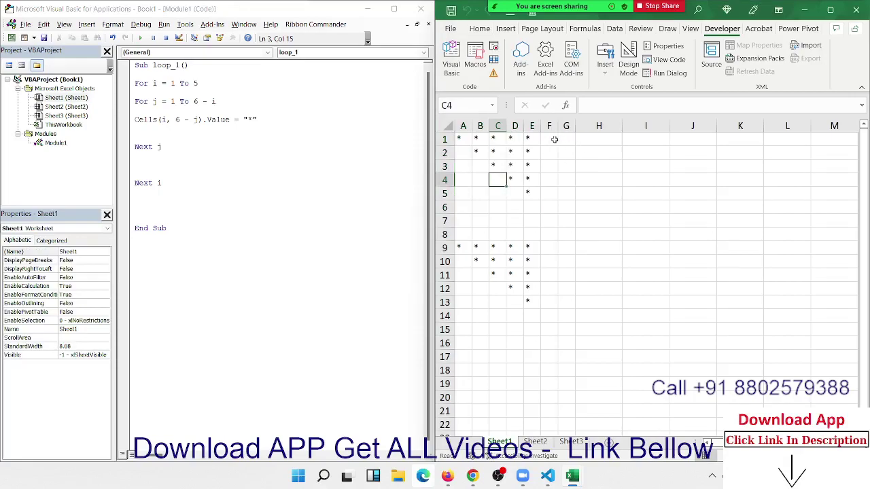
pyautogui.moveTo(547, 139); pyautogui.dragTo(601, 193)
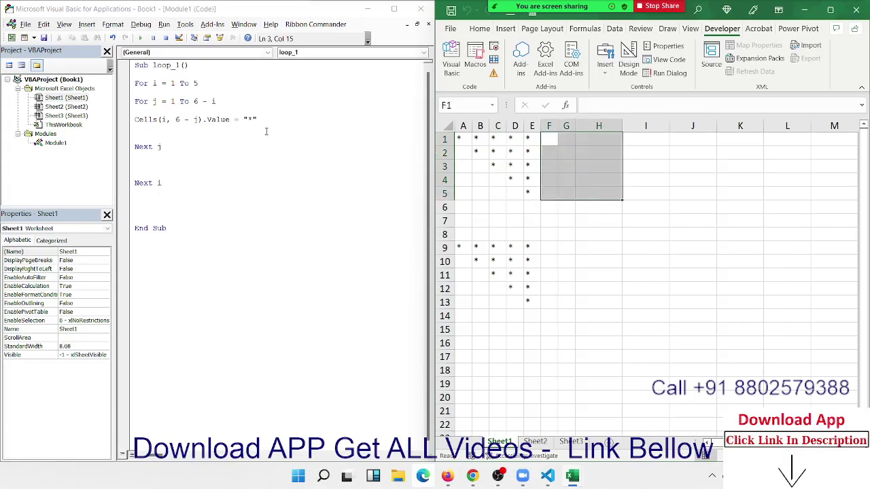
pyautogui.click(138, 120)
# Duplicate the Cells line and edit the copy to Cells(i, 5 + j).Value = "*"
pyautogui.moveTo(135, 119); pyautogui.dragTo(145, 136)
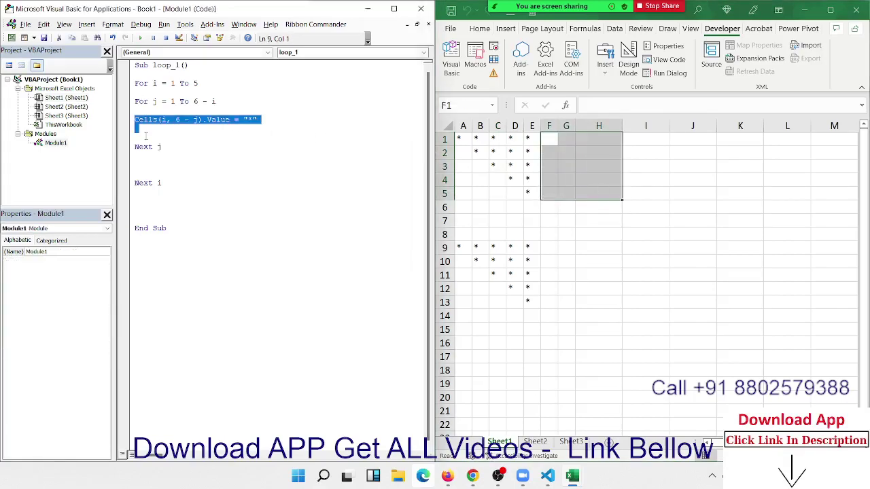
pyautogui.hotkey('ctrl', 'c')
pyautogui.hotkey('ctrl', 'v')
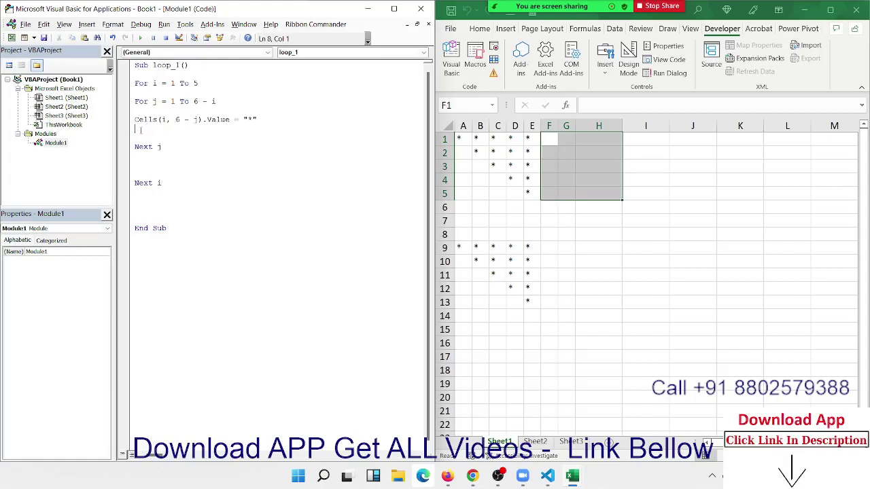
pyautogui.moveTo(183, 129); pyautogui.dragTo(189, 128)
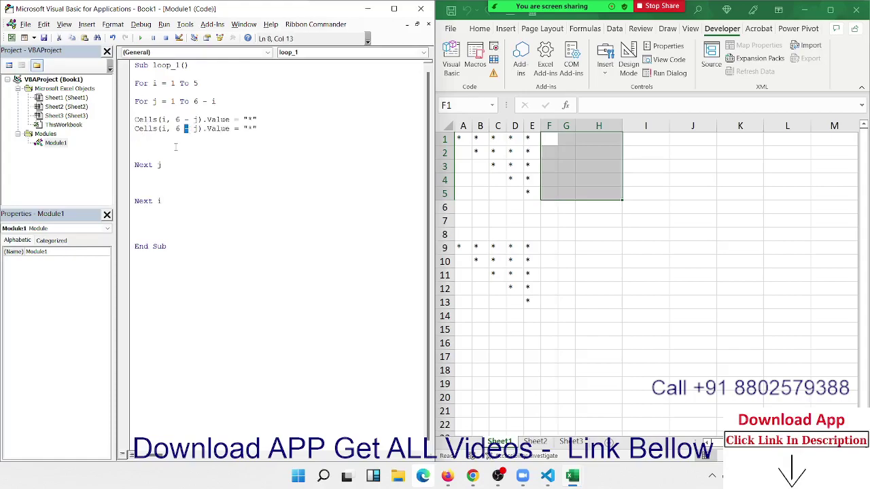
pyautogui.press('Left')
pyautogui.press('Delete')
pyautogui.write('5')
pyautogui.press('Delete')
pyautogui.write('5')
pyautogui.press('BackSpace')
pyautogui.write('+')
pyautogui.click(188, 144)
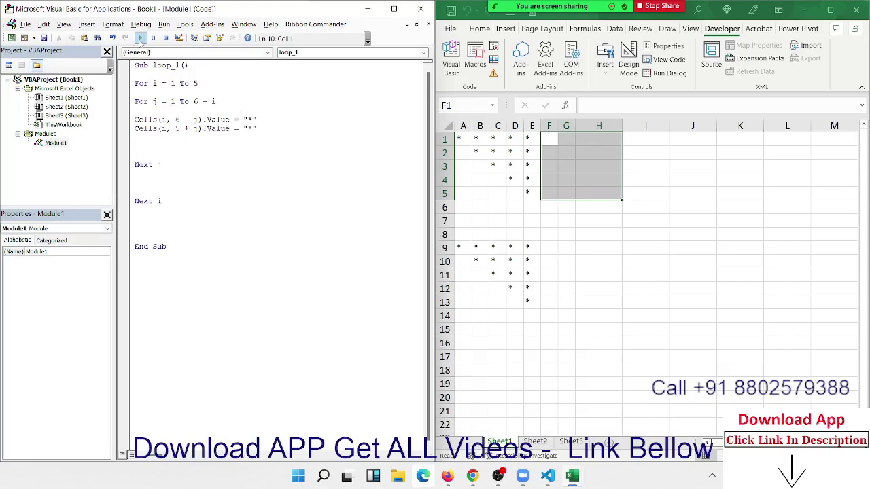
# Run loop_1 to mirror stars into columns F–J and autofit columns H and I
pyautogui.click(140, 37)
pyautogui.click(723, 237)
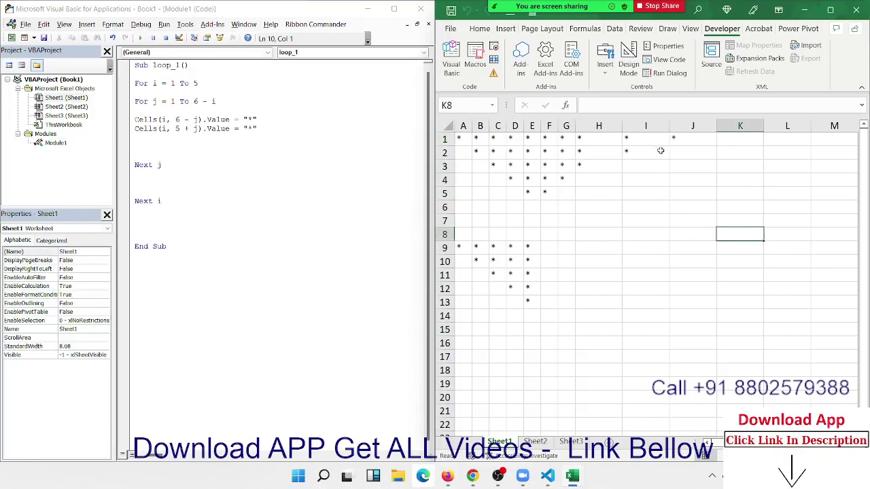
pyautogui.doubleClick(669, 125)
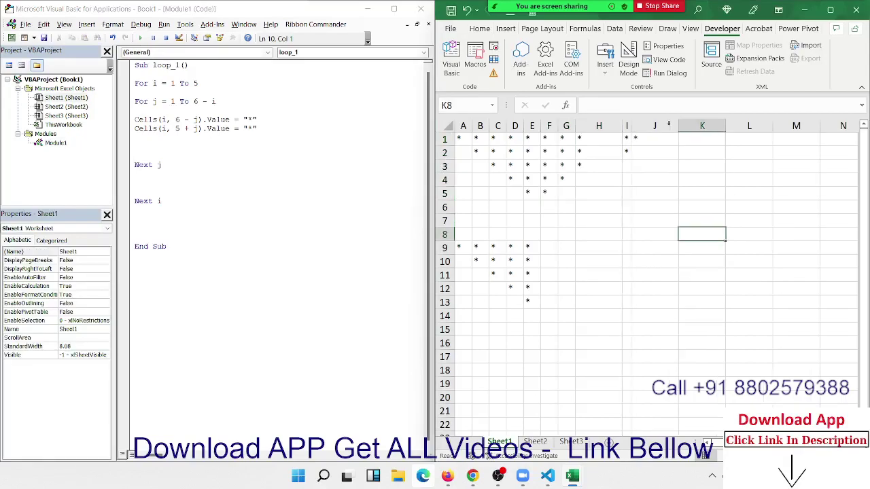
pyautogui.doubleClick(621, 125)
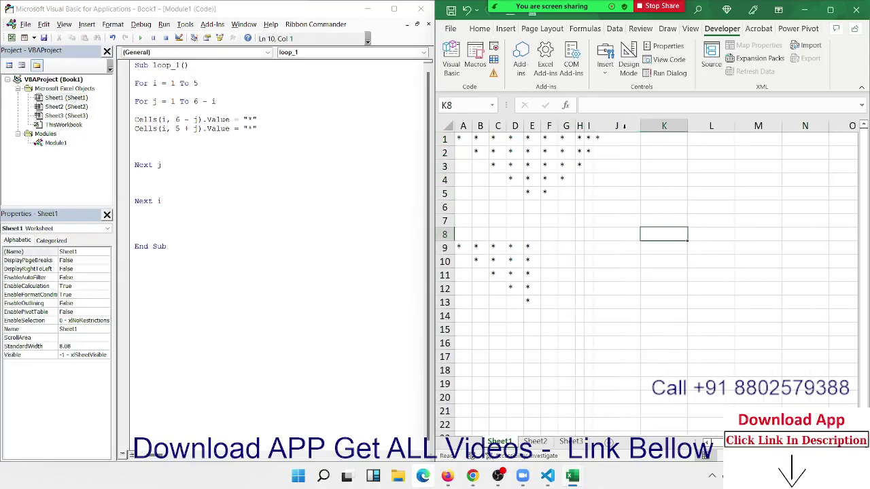
pyautogui.click(617, 178)
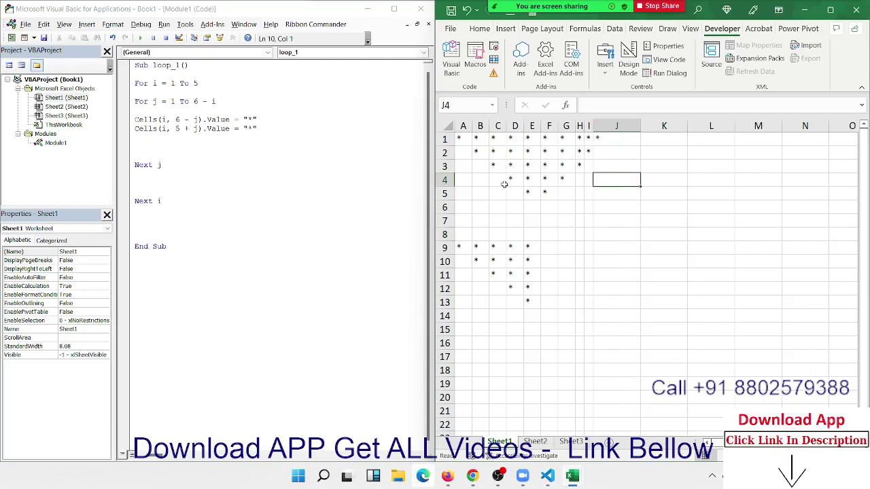
pyautogui.moveTo(529, 195)
pyautogui.mouseDown()
pyautogui.moveTo(543, 194)
pyautogui.moveTo(544, 138)
pyautogui.mouseUp()
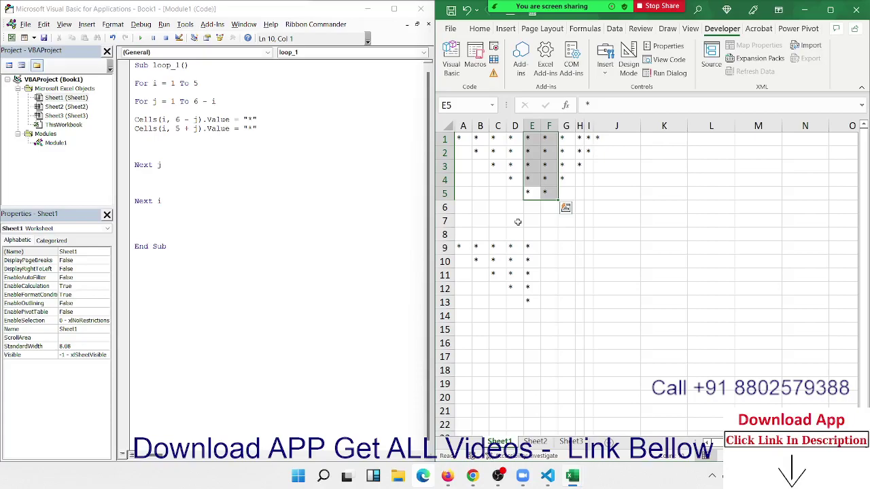
# Change the duplicate line's column offset from 5 + j to 4 + j
pyautogui.click(179, 129)
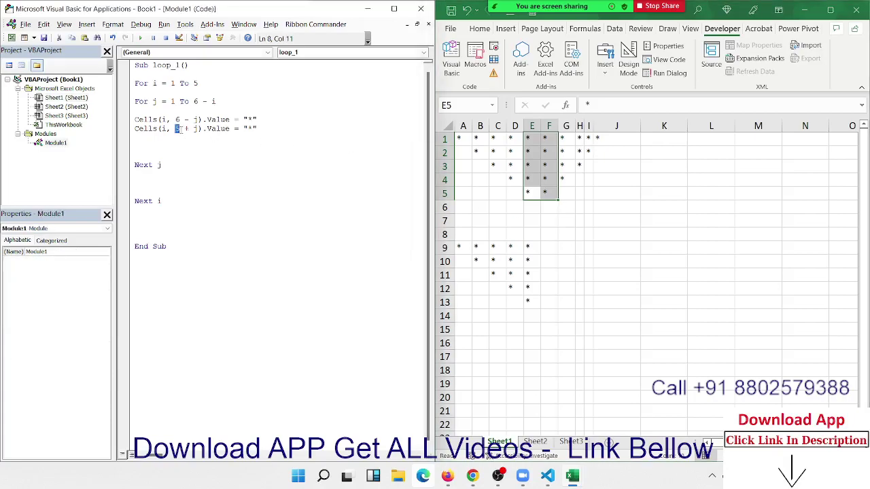
pyautogui.press('BackSpace')
pyautogui.write('4')
pyautogui.press('Down')
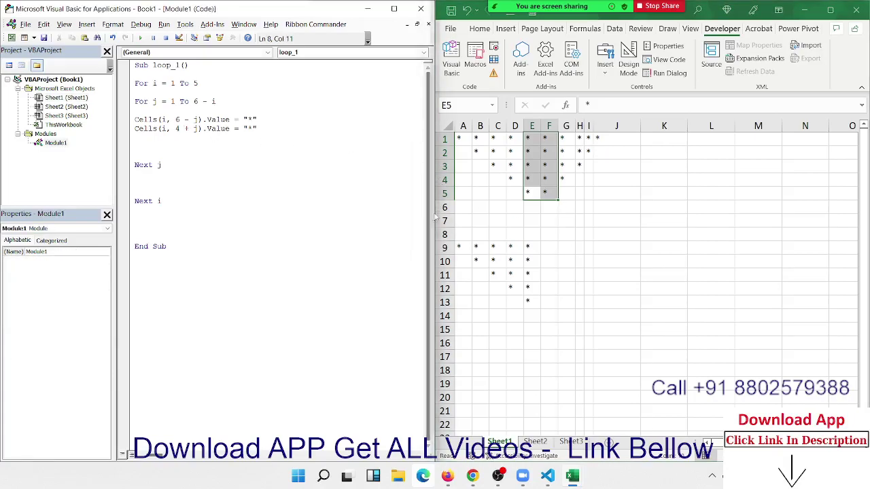
# Clear the old stars from the top rows and rerun the macro
pyautogui.moveTo(460, 138); pyautogui.dragTo(683, 224)
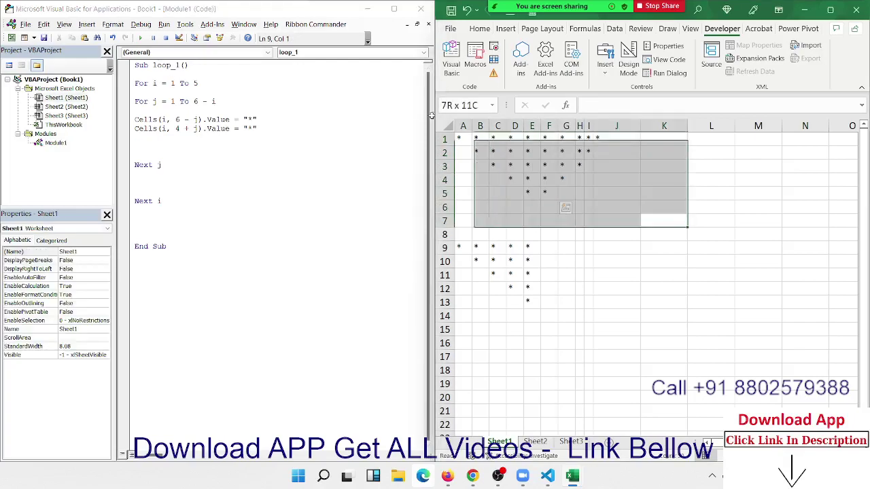
pyautogui.press('Delete')
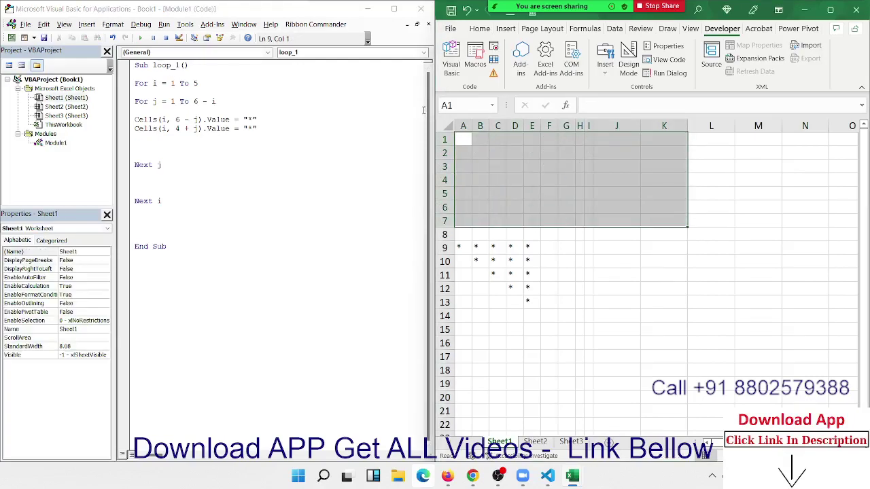
pyautogui.click(305, 117)
pyautogui.click(140, 38)
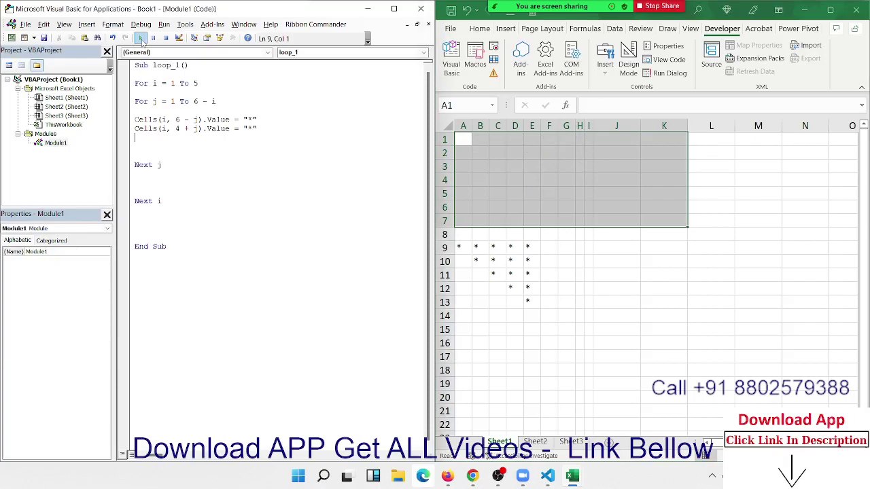
pyautogui.click(596, 200)
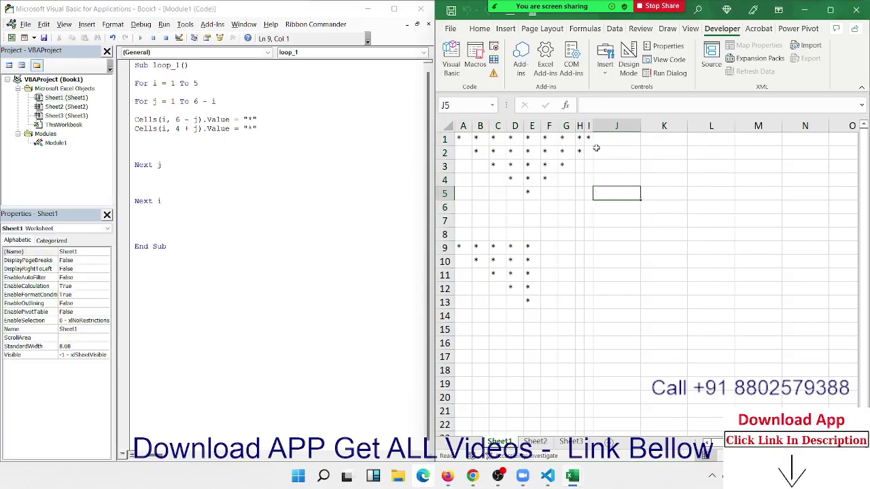
# Resize columns A–I to one equal narrow width
pyautogui.moveTo(593, 127); pyautogui.dragTo(598, 131)
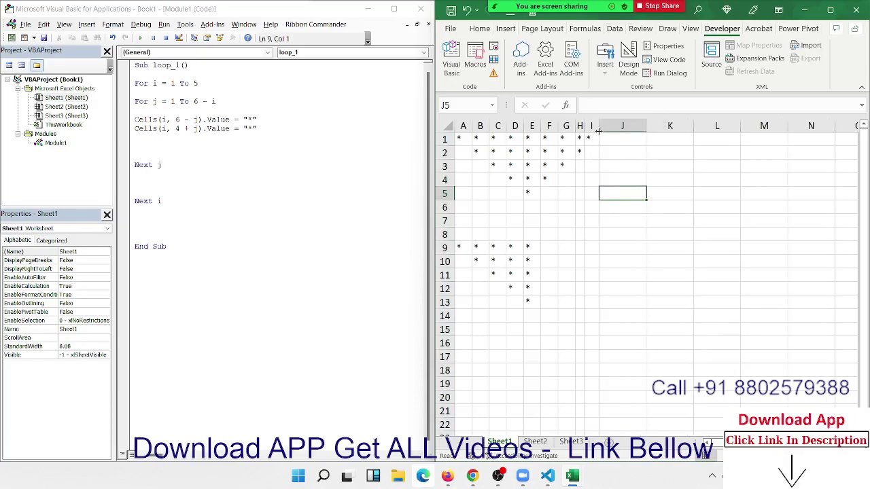
pyautogui.moveTo(463, 126)
pyautogui.mouseDown()
pyautogui.moveTo(604, 133)
pyautogui.moveTo(536, 131)
pyautogui.mouseUp()
pyautogui.click(578, 191)
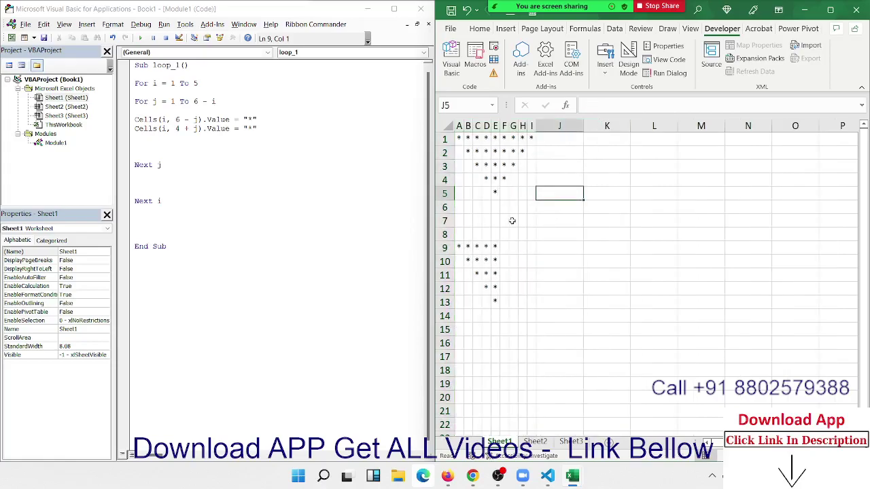
# Delete the lower star triangle, the A1:H5 pyramid and the leftover star in I1
pyautogui.moveTo(459, 247); pyautogui.dragTo(504, 302)
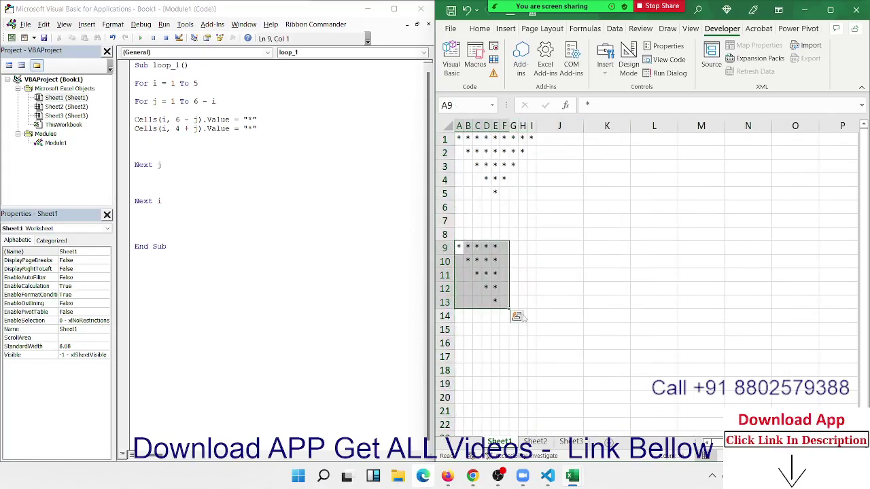
pyautogui.press('Delete')
pyautogui.click(504, 219)
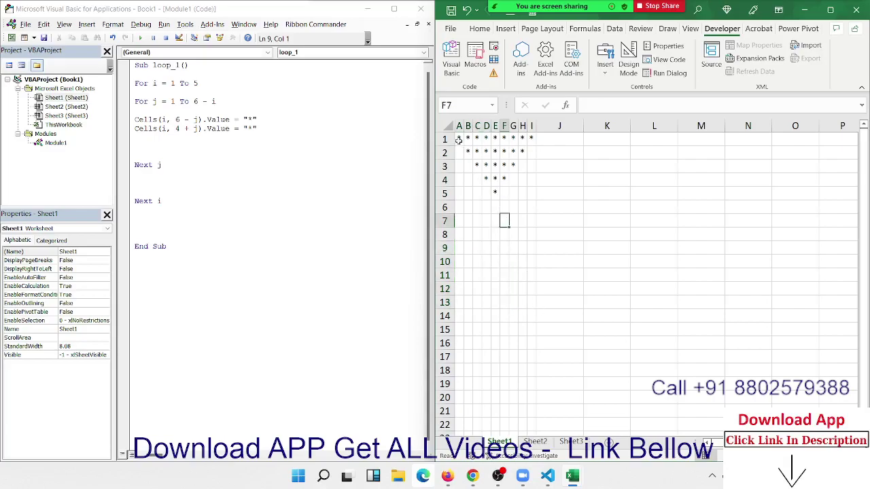
pyautogui.click(458, 139)
pyautogui.moveTo(460, 207)
pyautogui.mouseDown()
pyautogui.moveTo(485, 208)
pyautogui.moveTo(431, 121)
pyautogui.mouseUp()
pyautogui.click(494, 193)
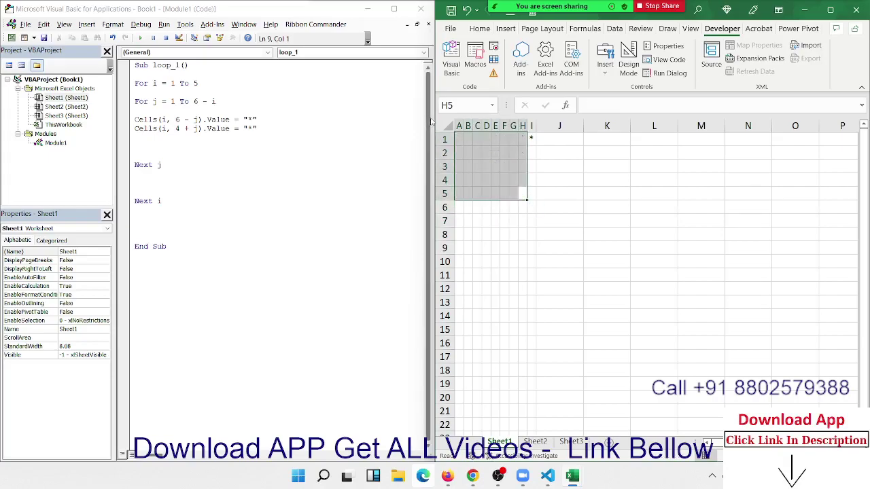
pyautogui.press('Delete')
pyautogui.press('Right')
pyautogui.press('Up')
pyautogui.press('Up')
pyautogui.press('Up')
pyautogui.press('Up')
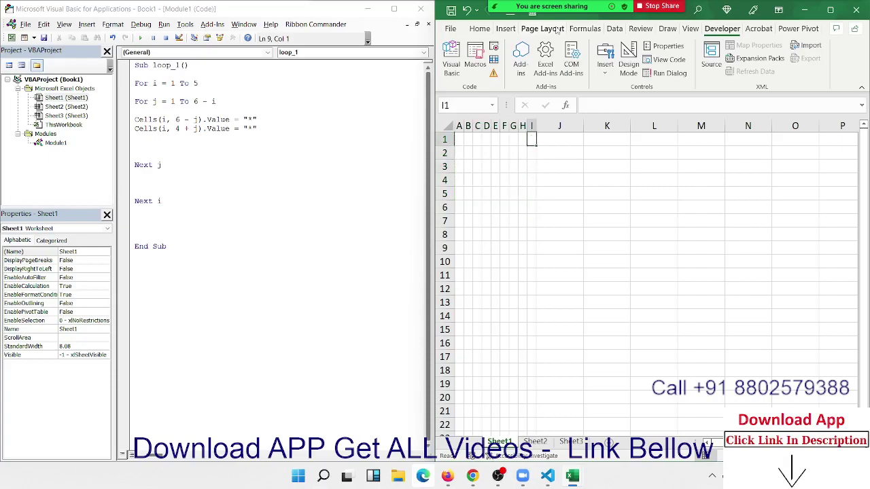
# Prefix both Cells row arguments with '5 +' and rerun, drawing the pyramid in A6:I10
pyautogui.click(266, 146)
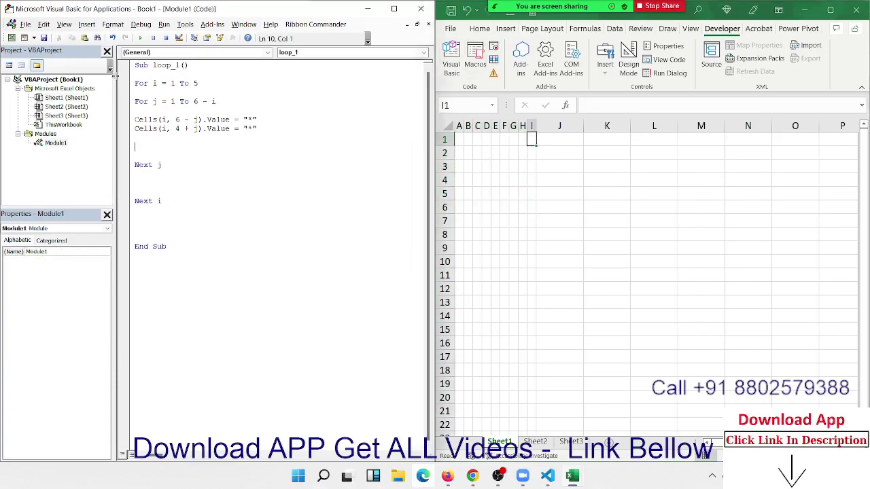
pyautogui.click(169, 128)
pyautogui.write('5 +')
pyautogui.click(170, 128)
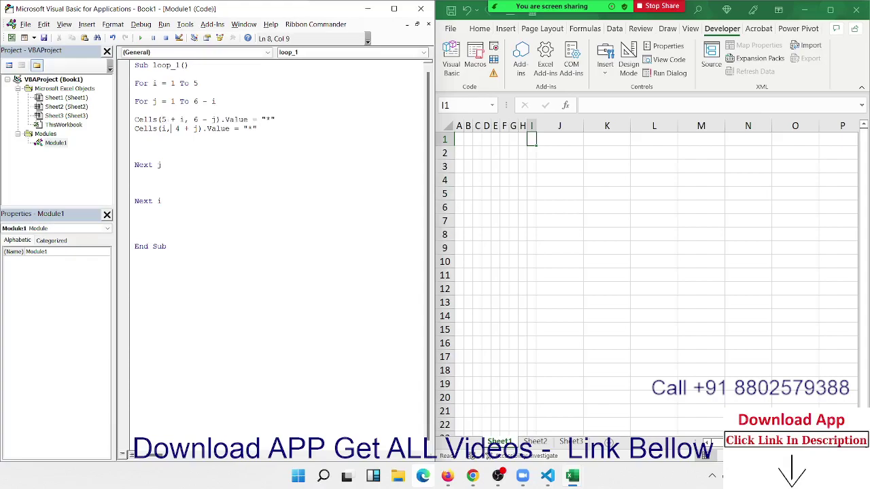
pyautogui.write('5 +')
pyautogui.press('Down')
pyautogui.press('Down')
pyautogui.press('Down')
pyautogui.click(140, 38)
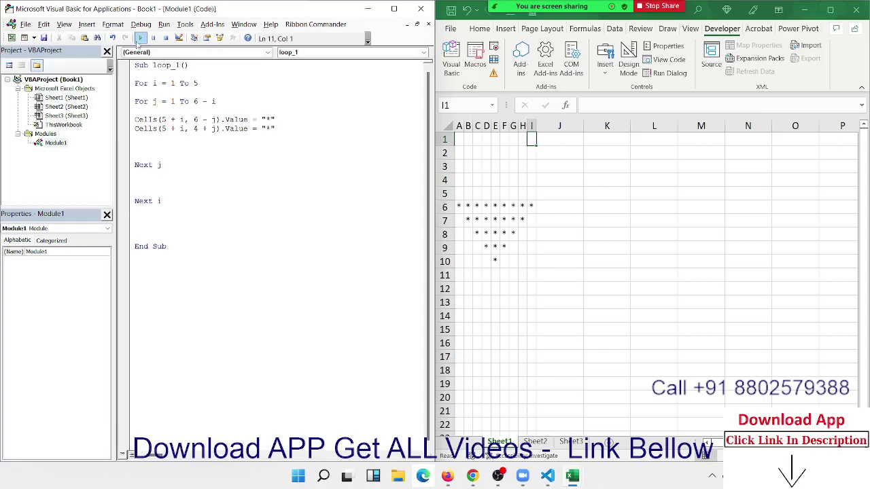
pyautogui.click(488, 231)
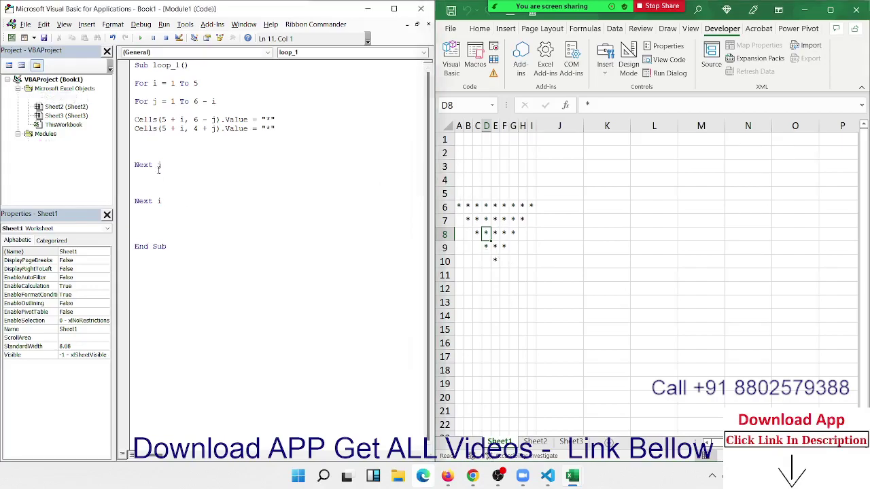
# Add a new outer loop For i = 1 To 5 … Next i below the first loop
pyautogui.click(159, 174)
pyautogui.click(161, 182)
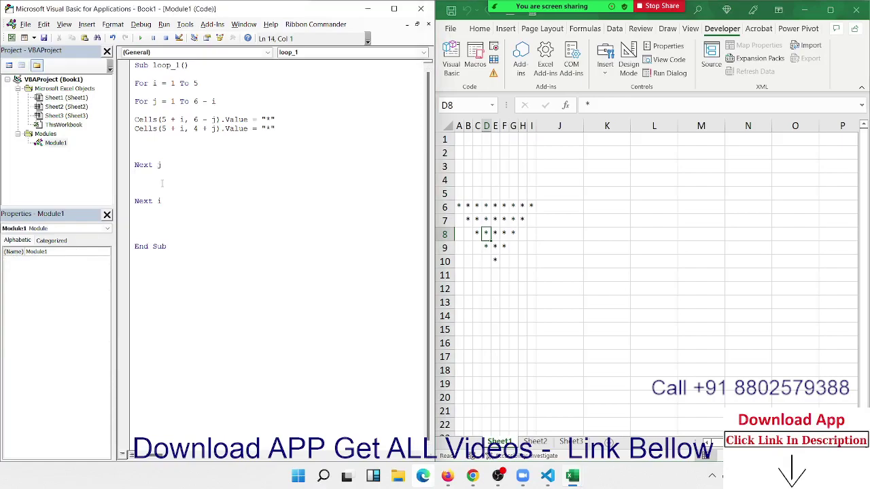
pyautogui.press('Return')
pyautogui.press('Return')
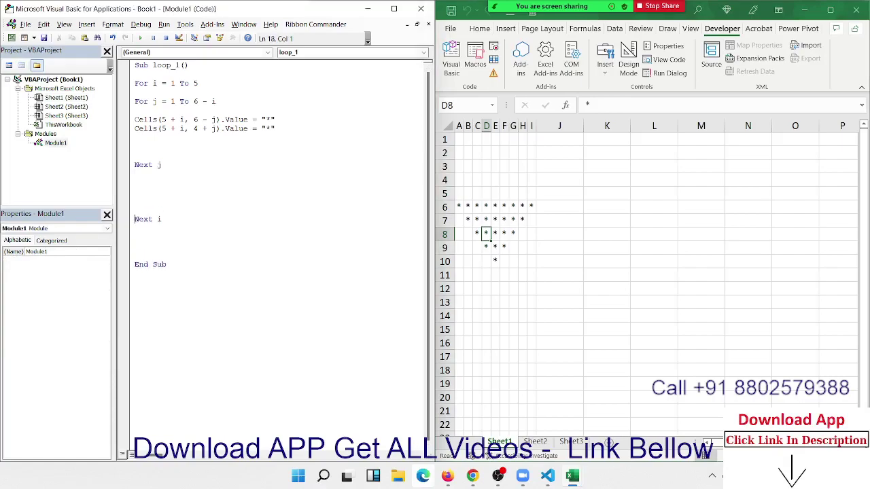
pyautogui.press('End')
pyautogui.press('Return')
pyautogui.press('Return')
pyautogui.press('Return')
pyautogui.press('Up')
pyautogui.press('Up')
pyautogui.write('for')
pyautogui.press('BackSpace')
pyautogui.press('BackSpace')
pyautogui.write('i= ')
pyautogui.write('1 to ')
pyautogui.write('5')
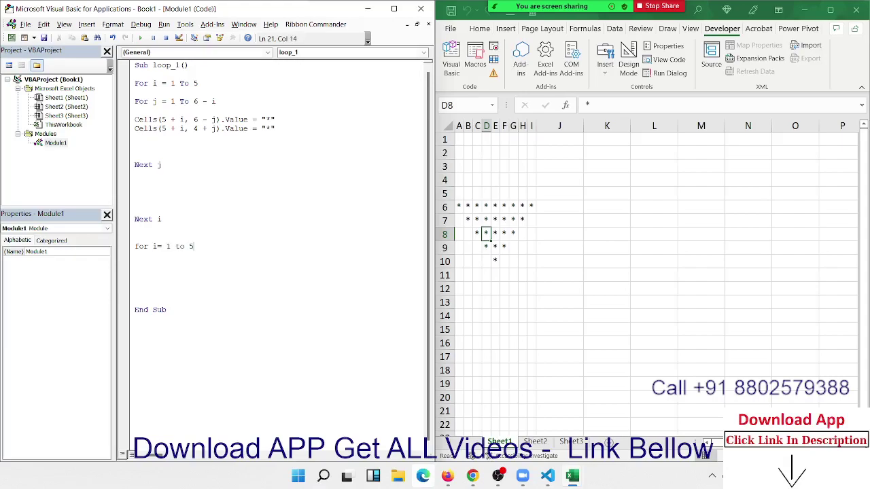
pyautogui.press('Return')
pyautogui.press('Return')
pyautogui.press('Return')
pyautogui.write('next')
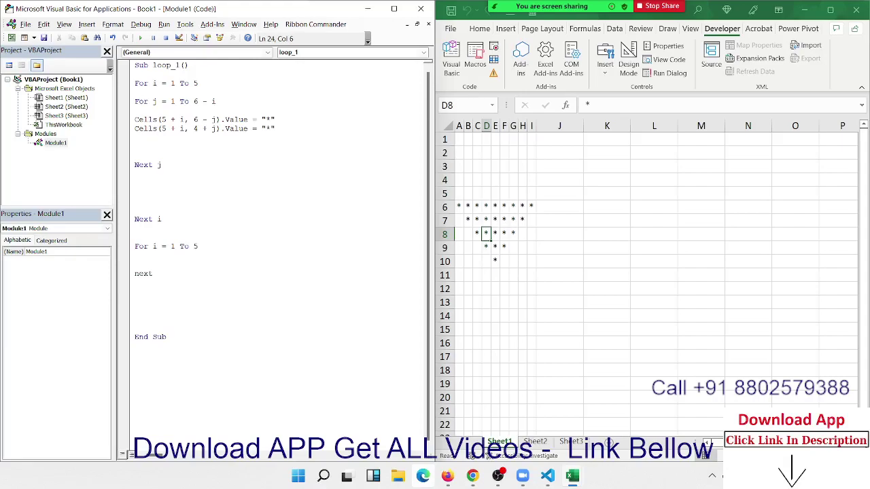
pyautogui.write('j')
pyautogui.write('i')
pyautogui.press('Return')
# Inside it, add For j = 1 To i with Cells(i, j).Value = "*" and Next j
pyautogui.press('Up')
pyautogui.press('Return')
pyautogui.press('Return')
pyautogui.press('Up')
pyautogui.press('Up')
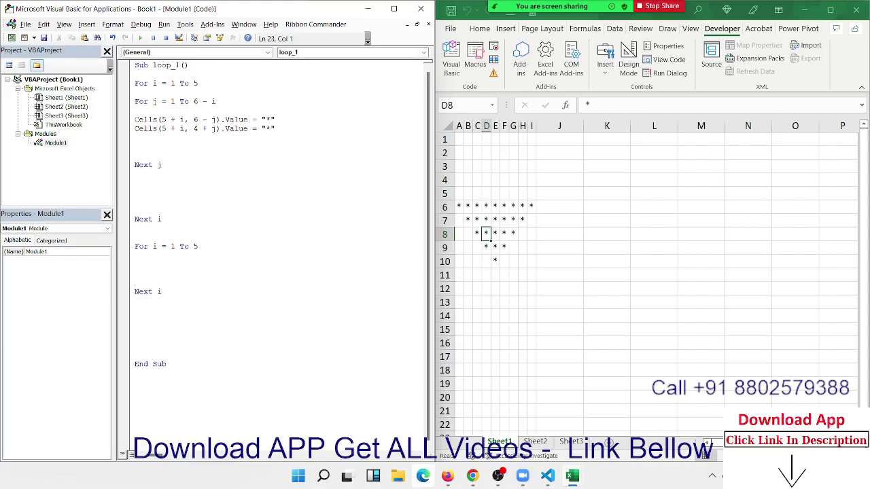
pyautogui.write('for j')
pyautogui.write('= 1 to')
pyautogui.write('i')
pyautogui.press('Return')
pyautogui.press('Return')
pyautogui.write('n')
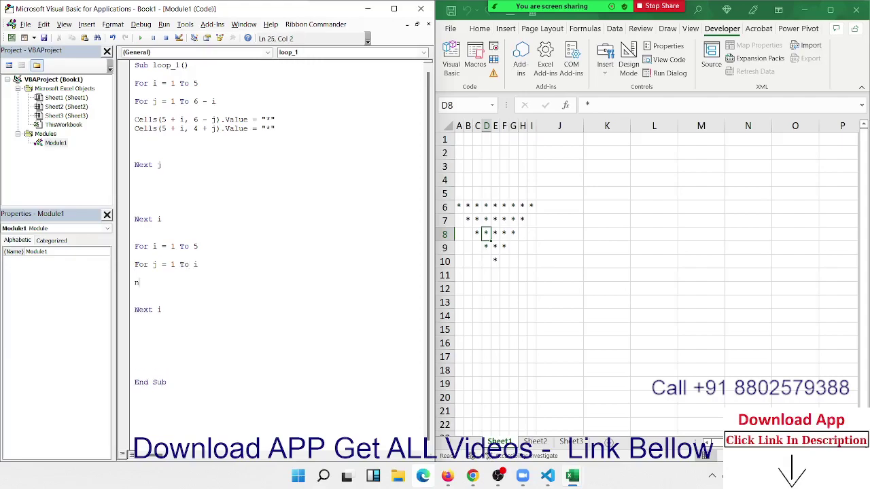
pyautogui.write('ext j')
pyautogui.press('Up')
pyautogui.press('Return')
pyautogui.press('Up')
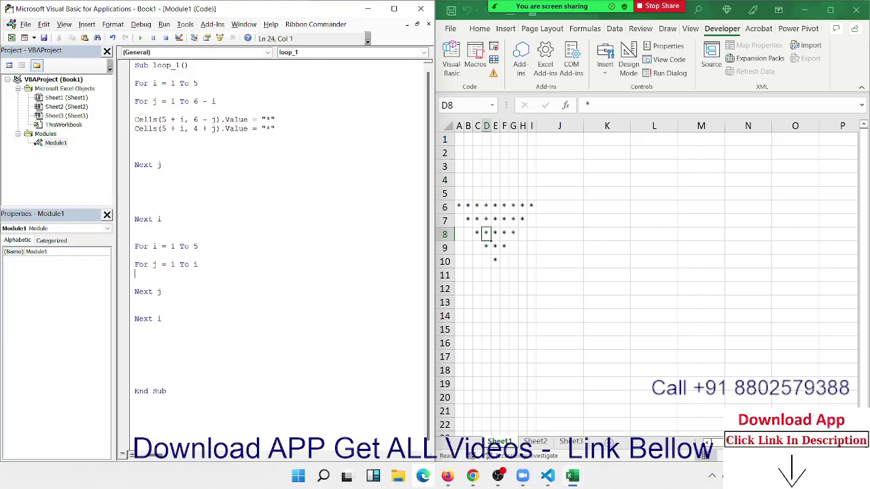
pyautogui.write('cells')
pyautogui.write('(i,j')
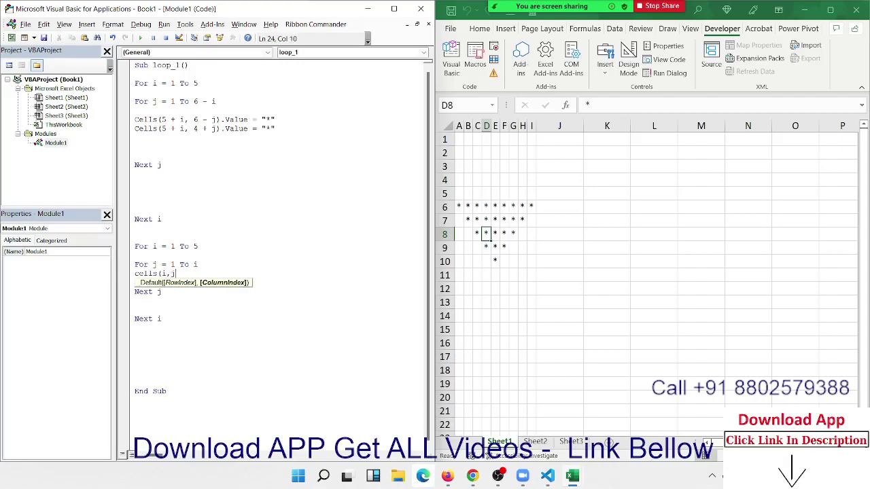
pyautogui.write(').v')
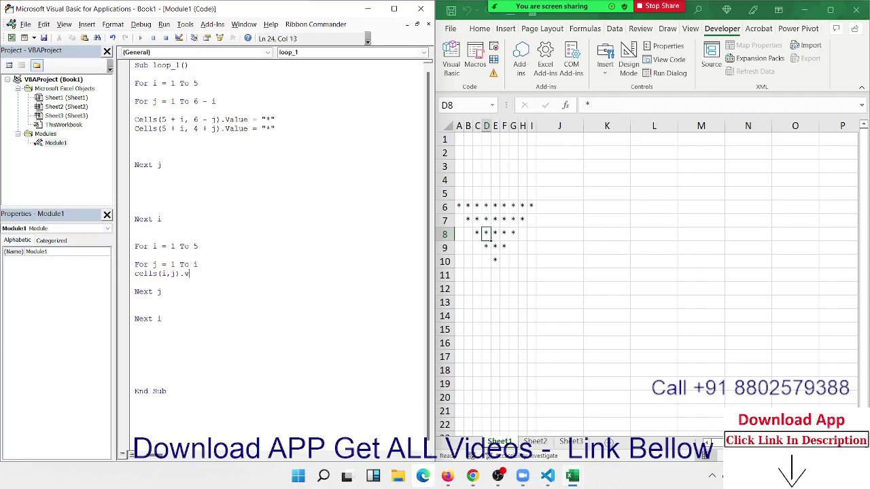
pyautogui.write('alue ')
pyautogui.write('= "*')
pyautogui.press('Down')
# Run loop_1 to check the new A1:E5 triangle, then delete all stars from the sheet
pyautogui.click(160, 219)
pyautogui.click(140, 38)
pyautogui.moveTo(497, 139); pyautogui.dragTo(529, 191)
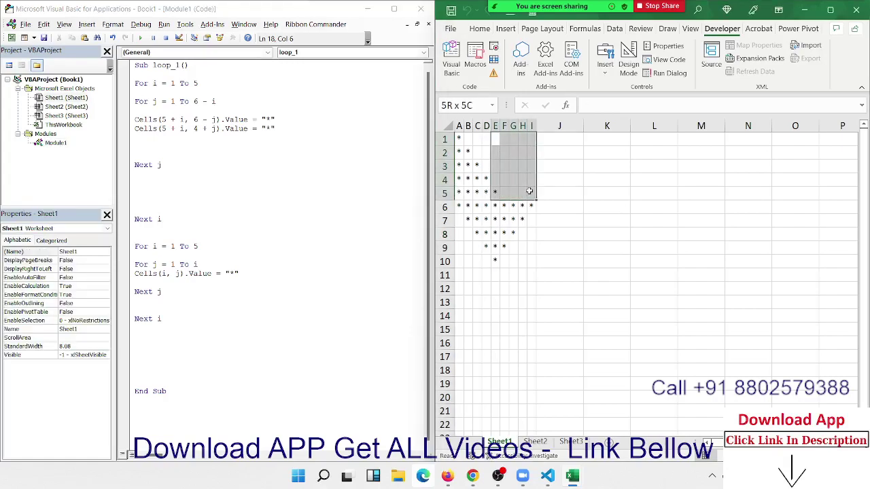
pyautogui.moveTo(495, 192); pyautogui.dragTo(459, 138)
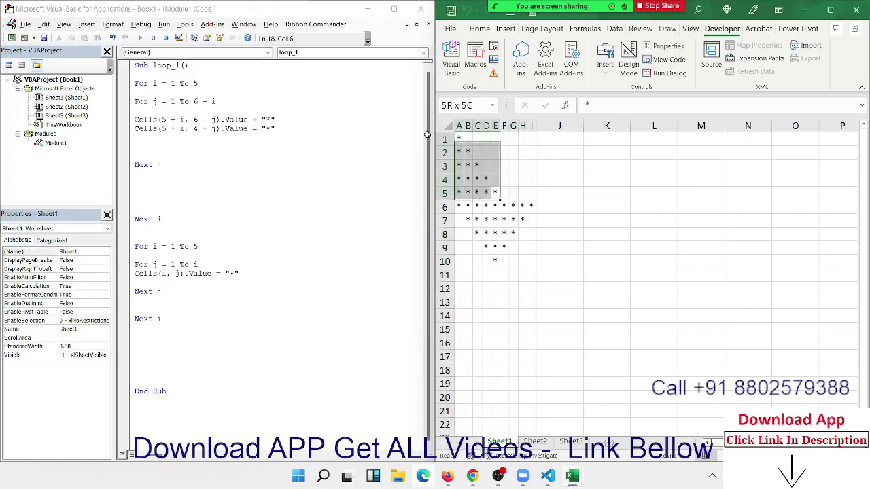
pyautogui.hotkey('ctrl', 'a')
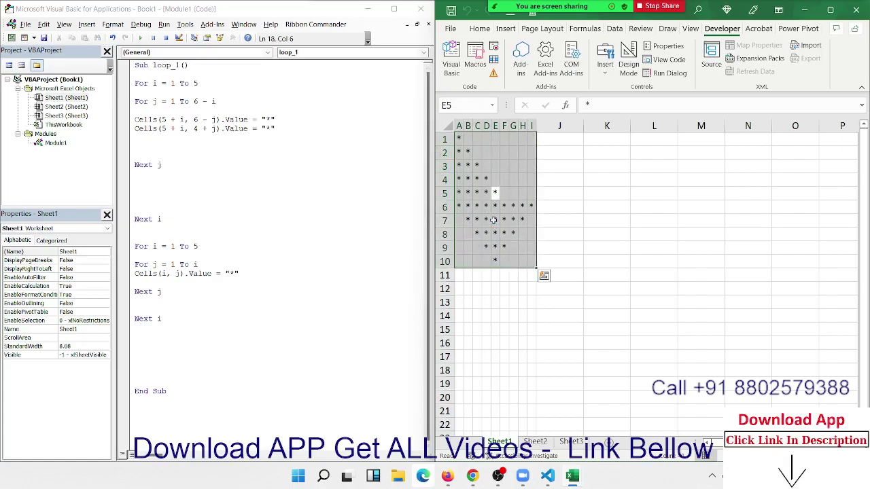
pyautogui.press('Delete')
pyautogui.click(176, 273)
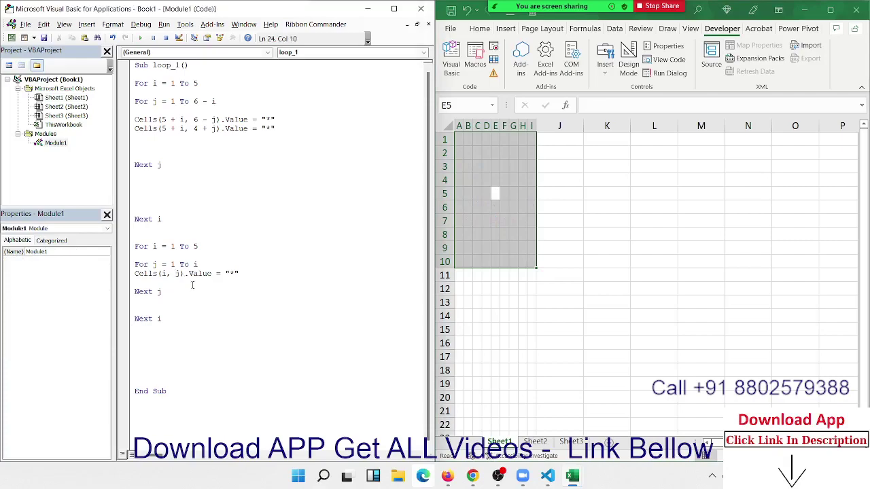
# Try a 5 + j column offset in the Cells line and run the macro
pyautogui.write('5+')
pyautogui.click(136, 228)
pyautogui.click(140, 38)
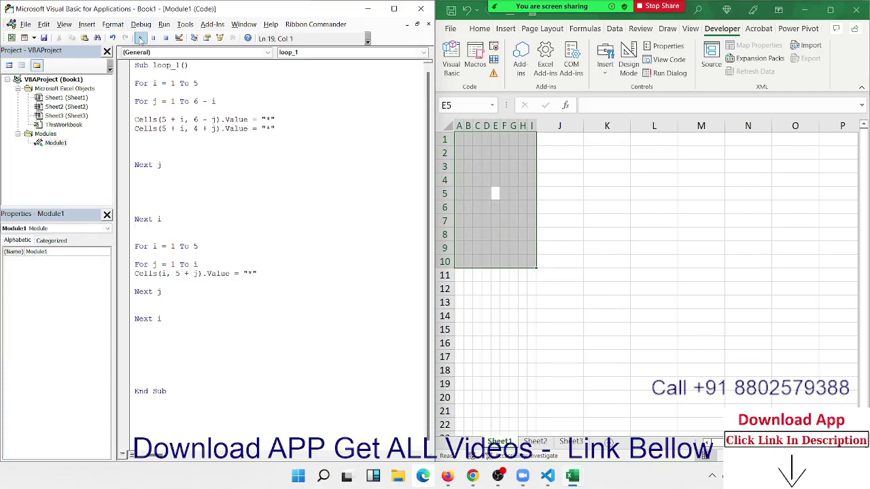
pyautogui.click(603, 236)
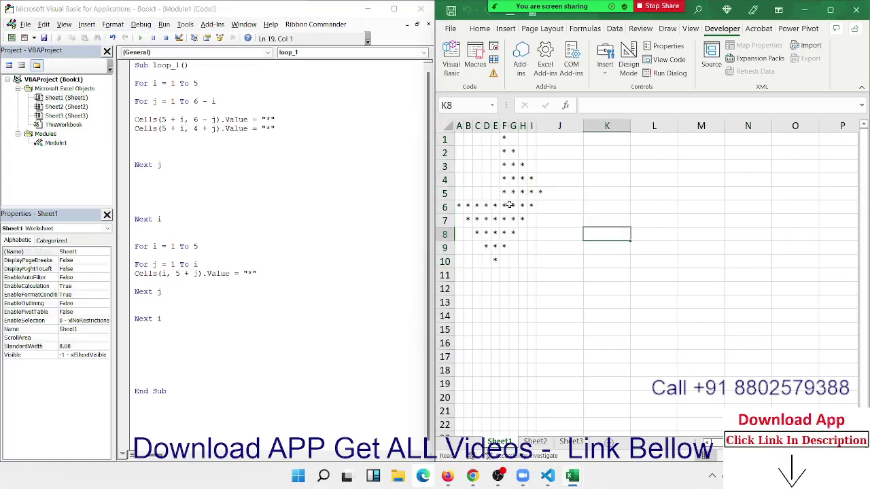
# Change the offset to 4 + j, clear the sheet and rerun, placing the triangle in E1:I5
pyautogui.click(175, 274)
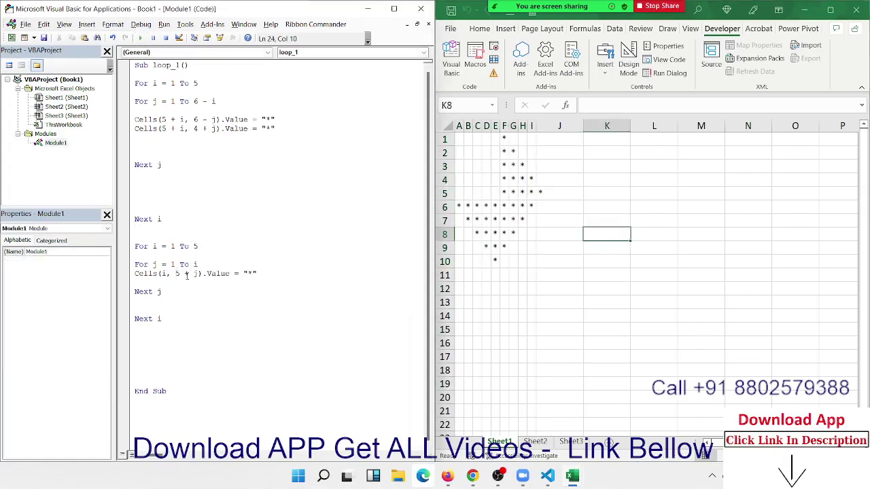
pyautogui.press('Delete')
pyautogui.write('4')
pyautogui.click(311, 304)
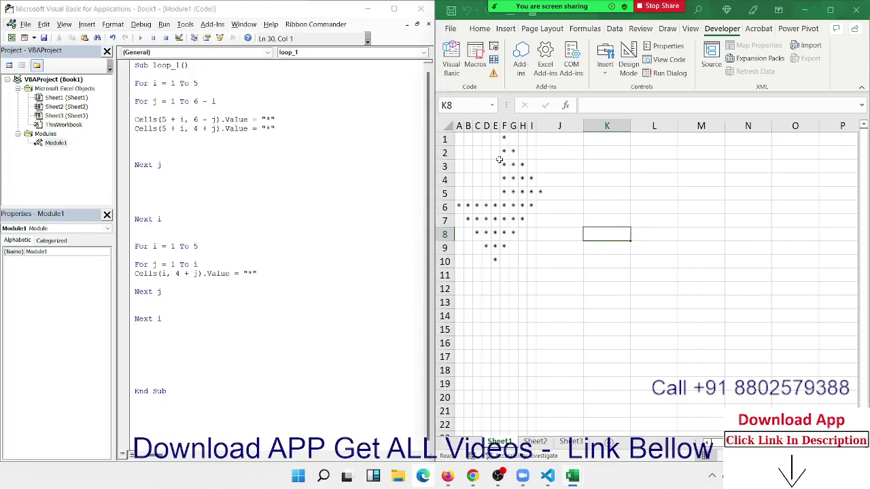
pyautogui.click(497, 167)
pyautogui.hotkey('ctrl', 'a')
pyautogui.press('Delete')
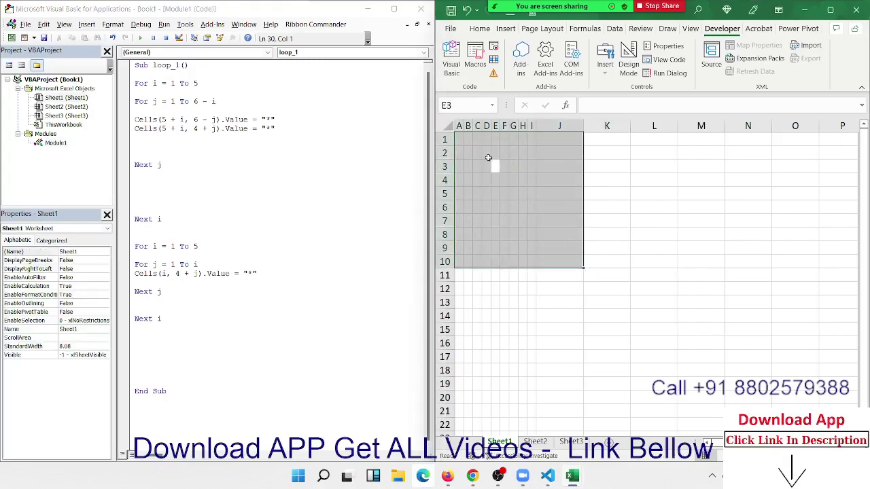
pyautogui.click(486, 154)
pyautogui.click(208, 228)
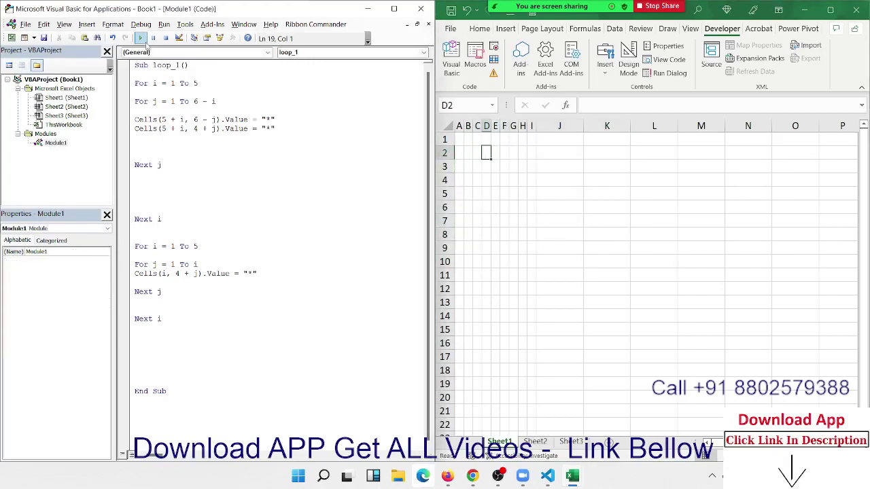
pyautogui.click(142, 38)
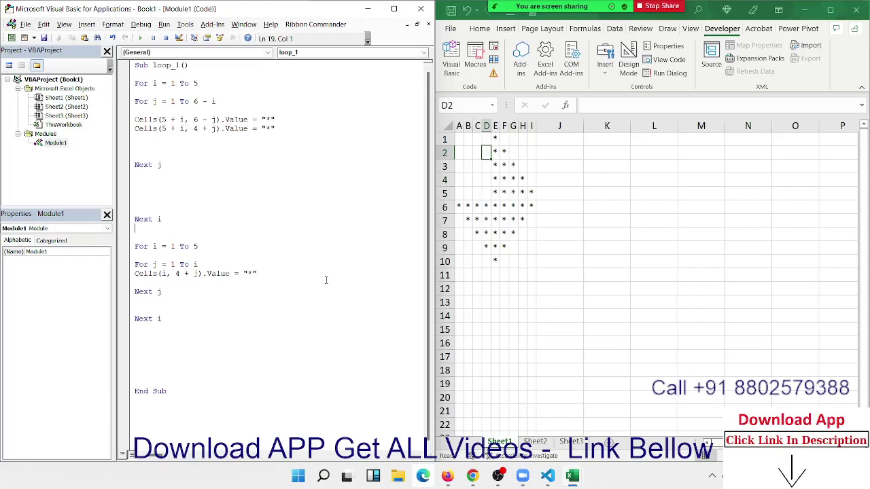
pyautogui.click(230, 273)
pyautogui.doubleClick(218, 273)
# Duplicate the inner loop's Cells line below itself
pyautogui.click(230, 274)
pyautogui.moveTo(486, 139); pyautogui.dragTo(456, 192)
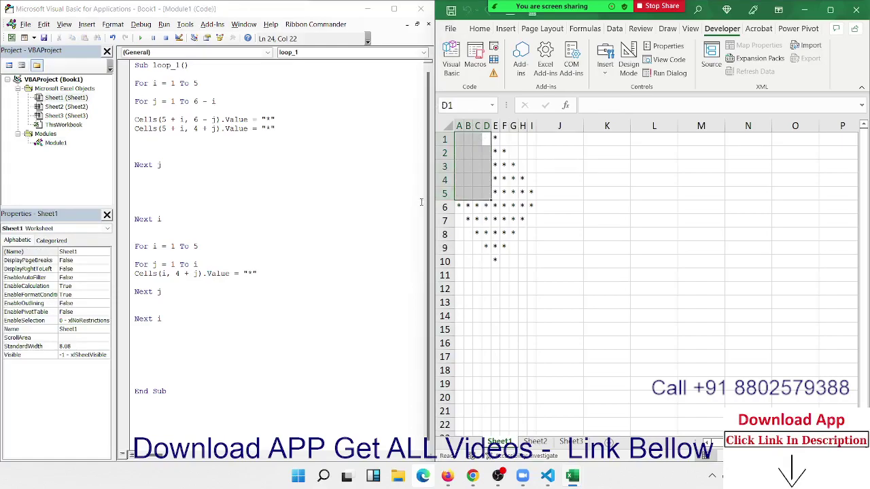
pyautogui.click(178, 272)
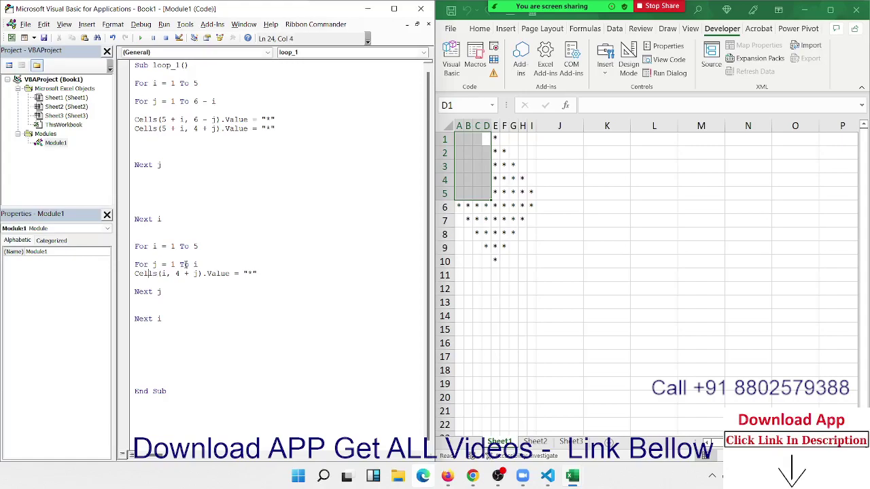
pyautogui.hotkey('shift', 'Down')
pyautogui.hotkey('ctrl', 'c')
pyautogui.hotkey('ctrl', 'v')
pyautogui.hotkey('ctrl', 'v')
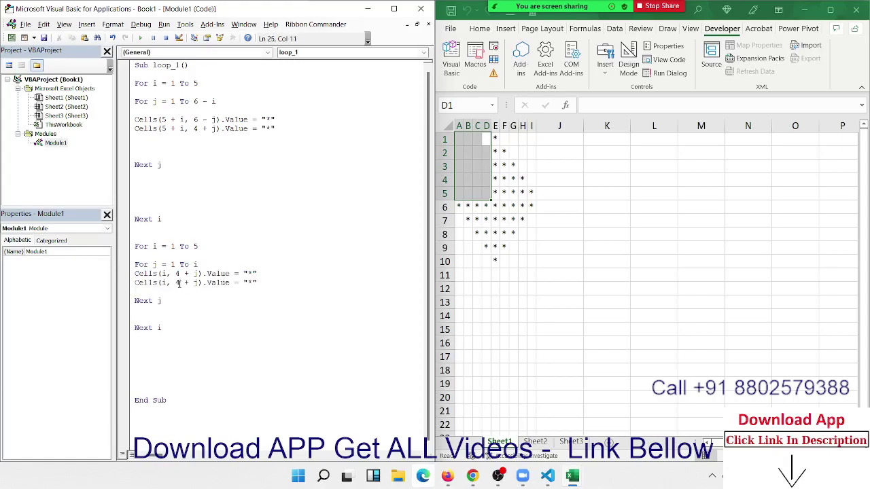
# Change the copy to Cells(i, 6 - j) and run the macro to complete the diamond
pyautogui.doubleClick(178, 281)
pyautogui.write('5')
pyautogui.press('Delete')
pyautogui.write('-')
pyautogui.press('Left')
pyautogui.press('Left')
pyautogui.press('Delete')
pyautogui.press('Delete')
pyautogui.write('6')
pyautogui.click(208, 246)
pyautogui.click(141, 38)
pyautogui.click(595, 305)
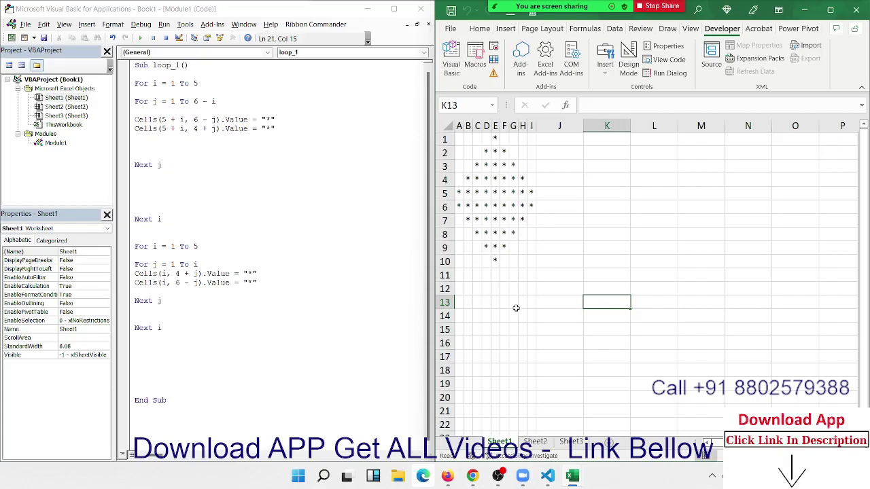
# Place the code cursor below End Sub and select the star area A1:L12
pyautogui.click(193, 390)
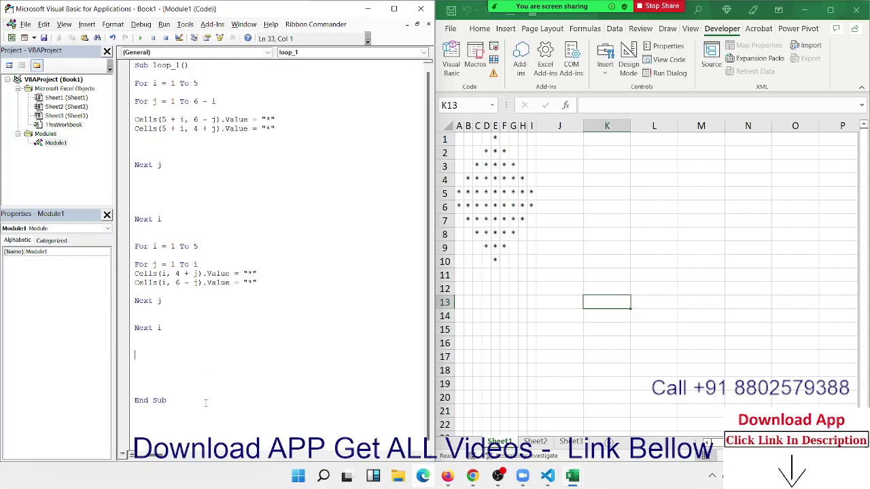
pyautogui.press('Down')
pyautogui.press('Down')
pyautogui.press('Down')
pyautogui.press('Down')
pyautogui.press('Down')
pyautogui.press('Down')
pyautogui.press('Down')
pyautogui.press('Down')
pyautogui.press('Down')
pyautogui.press('Down')
pyautogui.press('Down')
pyautogui.press('Down')
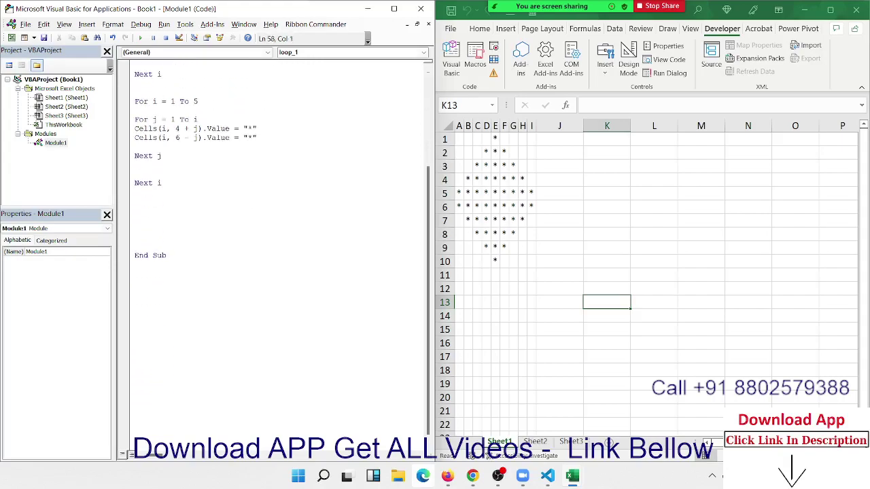
pyautogui.press('Down')
pyautogui.press('Down')
pyautogui.press('Down')
pyautogui.moveTo(496, 274); pyautogui.dragTo(467, 136)
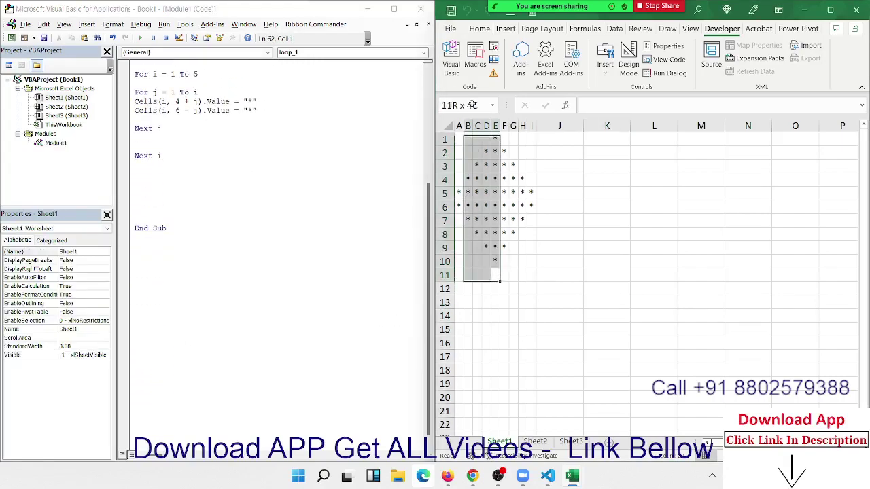
pyautogui.click(660, 288)
pyautogui.keyDown('shift'); pyautogui.click(459, 139); pyautogui.keyUp('shift')
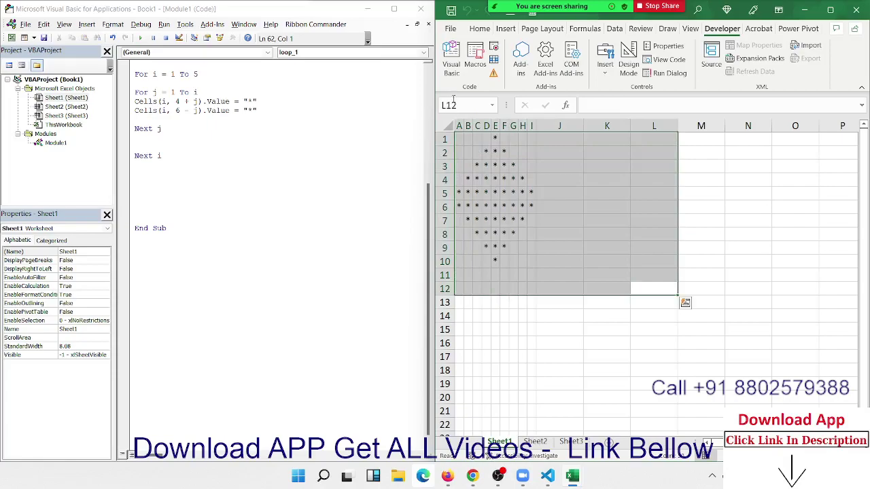
# Start Sub loop_3, declaring s As String and assigning it a sample name
pyautogui.click(170, 262)
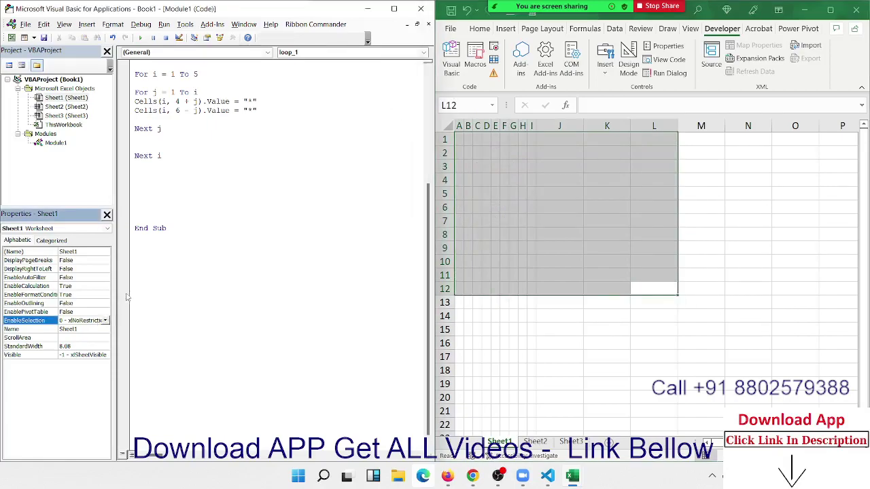
pyautogui.write('su')
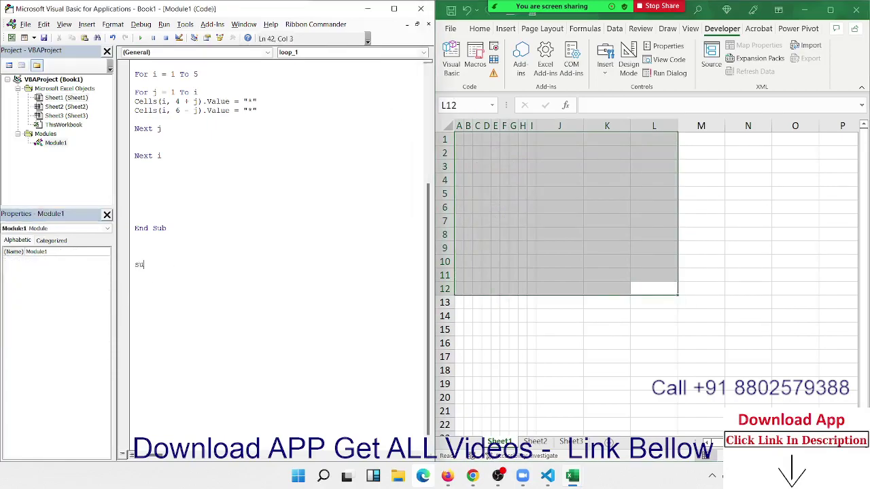
pyautogui.write('b loop')
pyautogui.write('_3')
pyautogui.write('()')
pyautogui.press('Return')
pyautogui.press('Return')
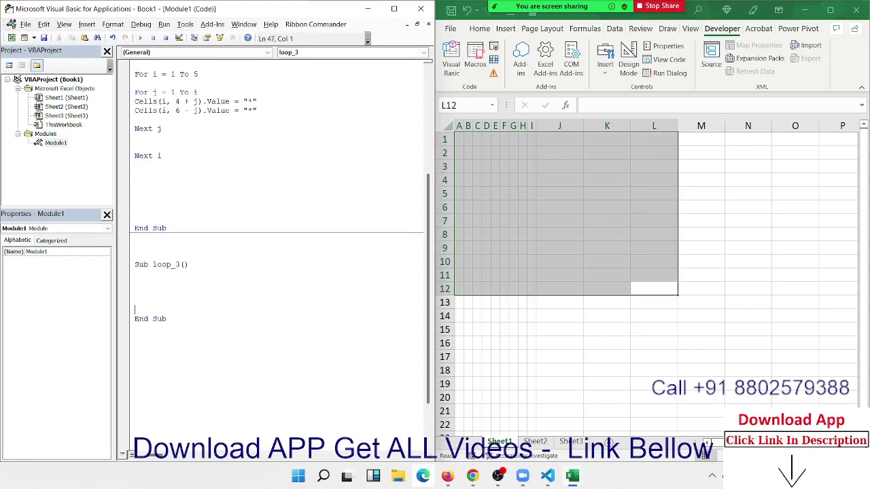
pyautogui.press('Up')
pyautogui.press('Up')
pyautogui.press('Up')
pyautogui.write('for')
pyautogui.write(' i =')
pyautogui.press('BackSpace')
pyautogui.press('BackSpace')
pyautogui.press('BackSpace')
pyautogui.press('BackSpace')
pyautogui.press('BackSpace')
pyautogui.press('BackSpace')
pyautogui.press('Up')
pyautogui.write('di')
pyautogui.write('m s as ')
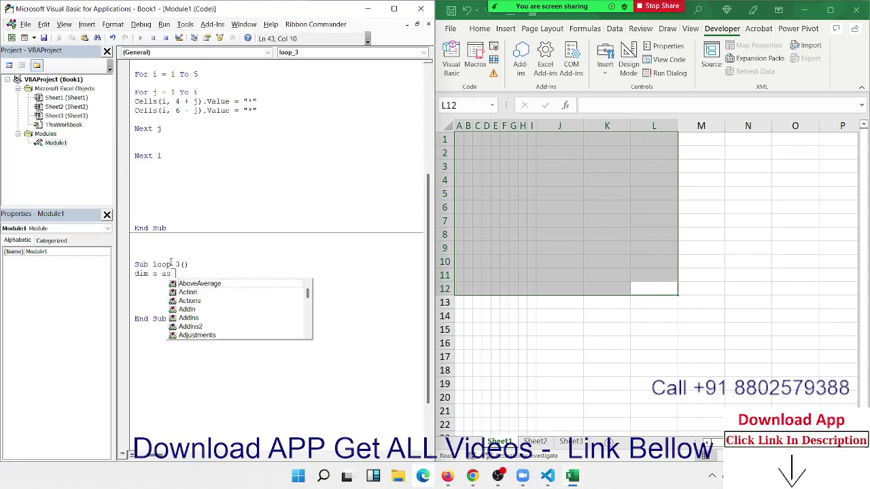
pyautogui.write('str')
pyautogui.press('Tab')
pyautogui.press('Return')
pyautogui.press('Return')
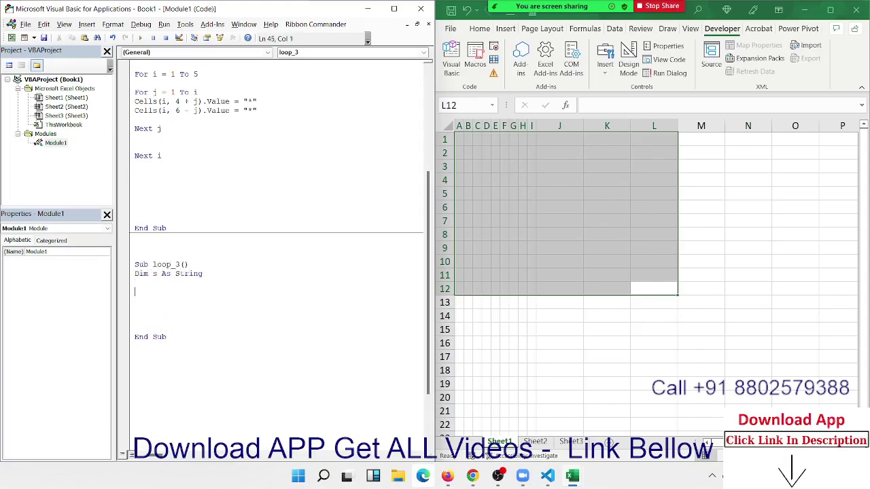
pyautogui.write('s=')
pyautogui.press('BackSpace')
pyautogui.write('"')
pyautogui.write('Sujee')
pyautogui.write('t"')
pyautogui.press('Return')
pyautogui.press('Return')
# Add a For i = 1 To Len(s) loop writing Mid(s, i, 1) into Cells(i, 1)
pyautogui.write('f')
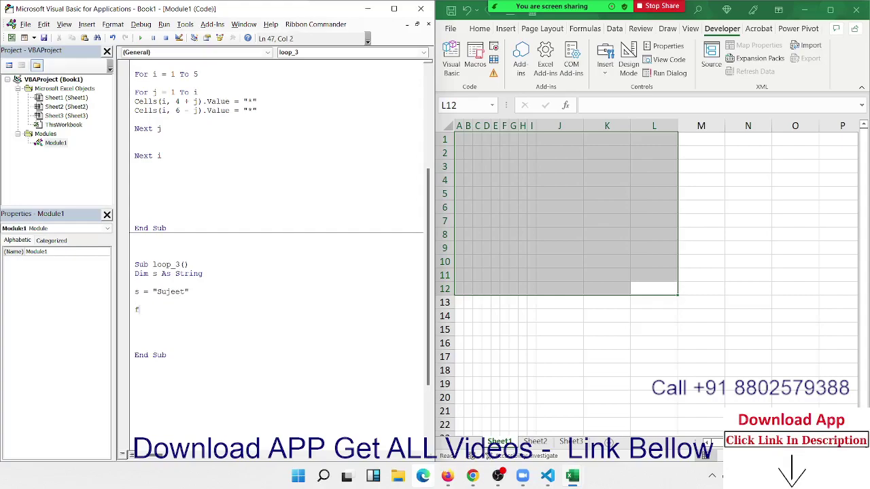
pyautogui.write('or i ')
pyautogui.write('=1 ')
pyautogui.write('to len')
pyautogui.write('(s')
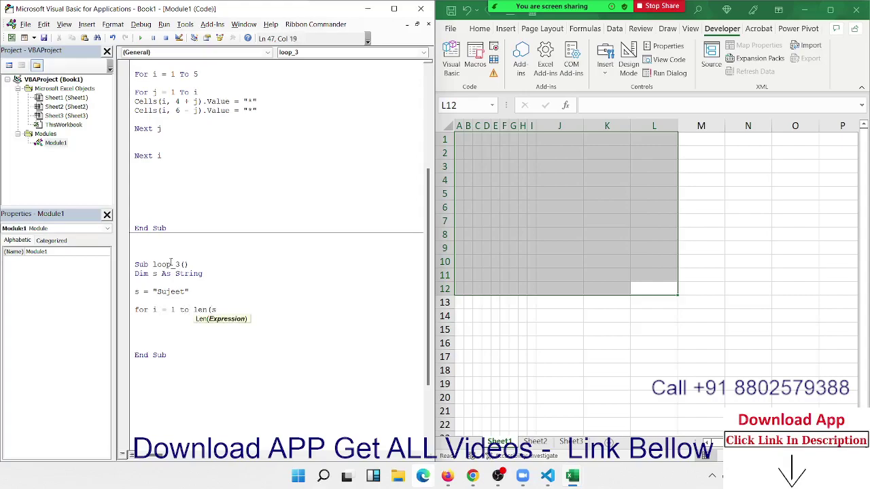
pyautogui.write(')')
pyautogui.press('Return')
pyautogui.press('Return')
pyautogui.press('Return')
pyautogui.write('next')
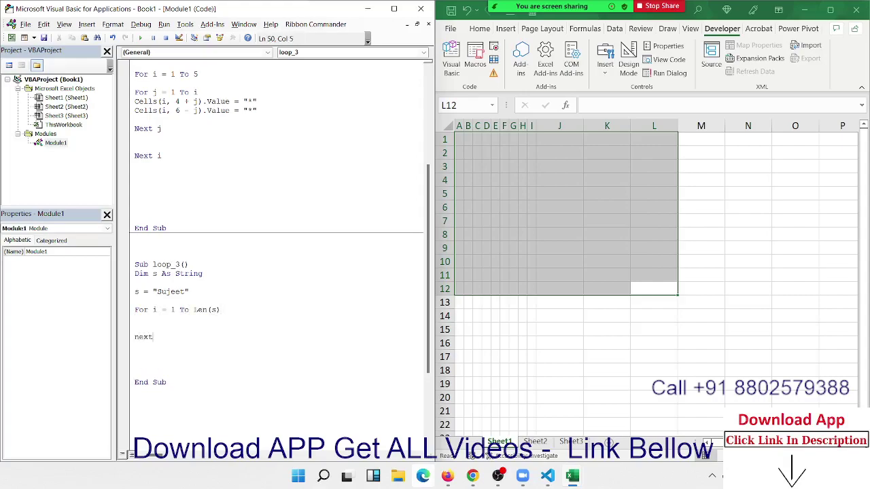
pyautogui.write(' i')
pyautogui.press('Up')
pyautogui.press('Up')
pyautogui.press('Return')
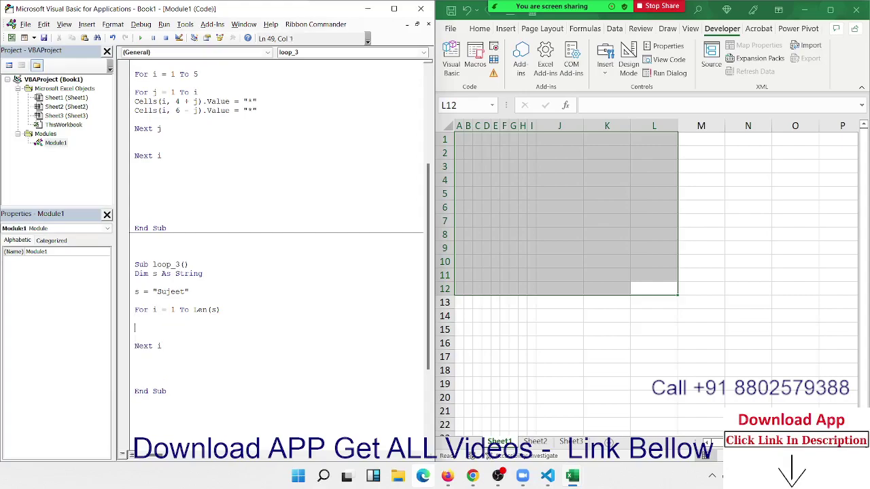
pyautogui.press('Up')
pyautogui.press('Up')
pyautogui.hotkey('shift', 'End')
pyautogui.press('Down')
pyautogui.write('cells')
pyautogui.write('(i,')
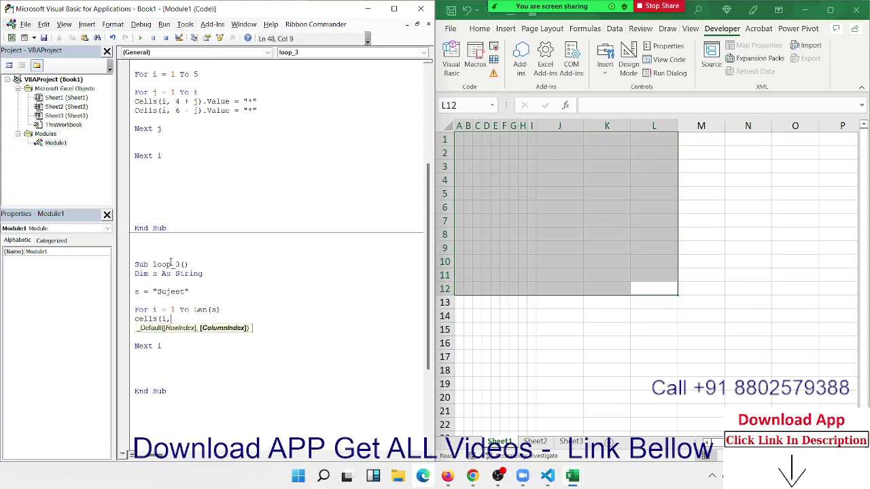
pyautogui.write('1).')
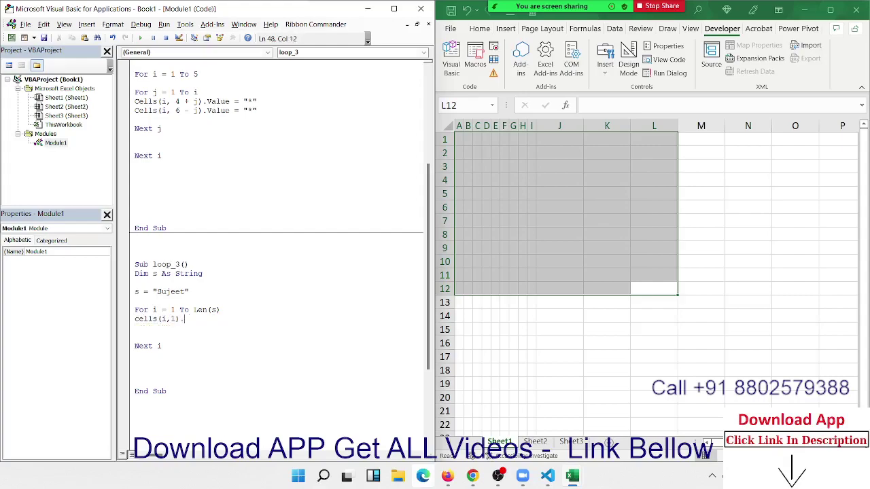
pyautogui.write('value=')
pyautogui.write('mi')
pyautogui.write('d(s')
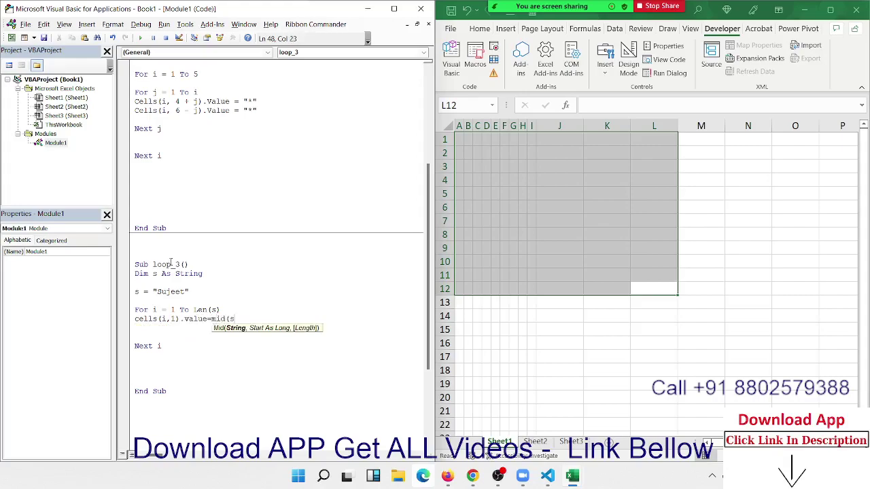
pyautogui.write(',i,')
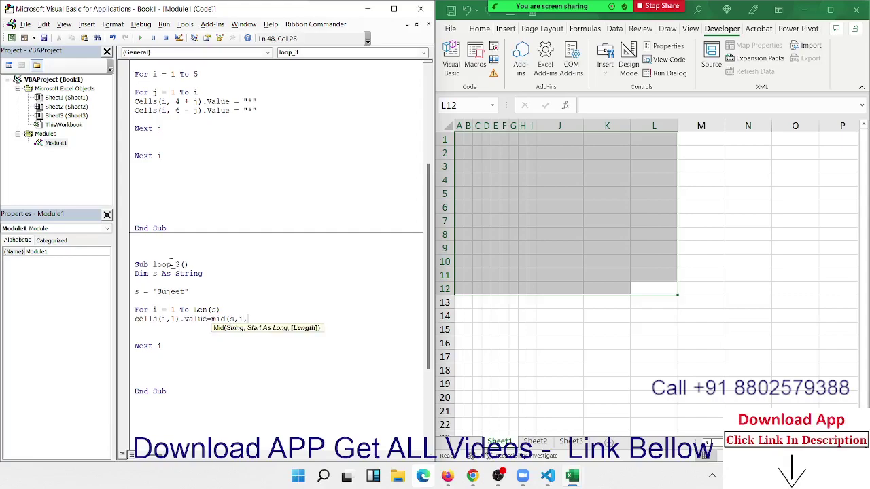
pyautogui.write('1)')
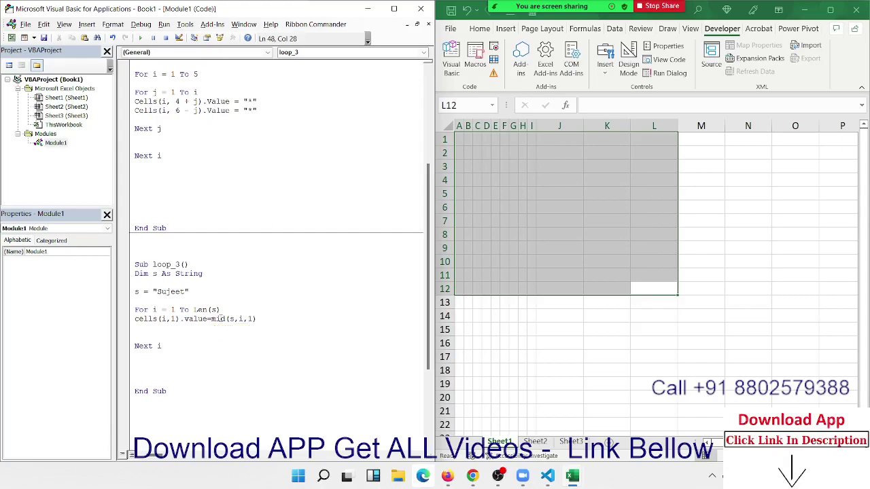
pyautogui.click(231, 346)
# Run loop_3 and check the letters written down A1:A6
pyautogui.click(280, 307)
pyautogui.click(140, 37)
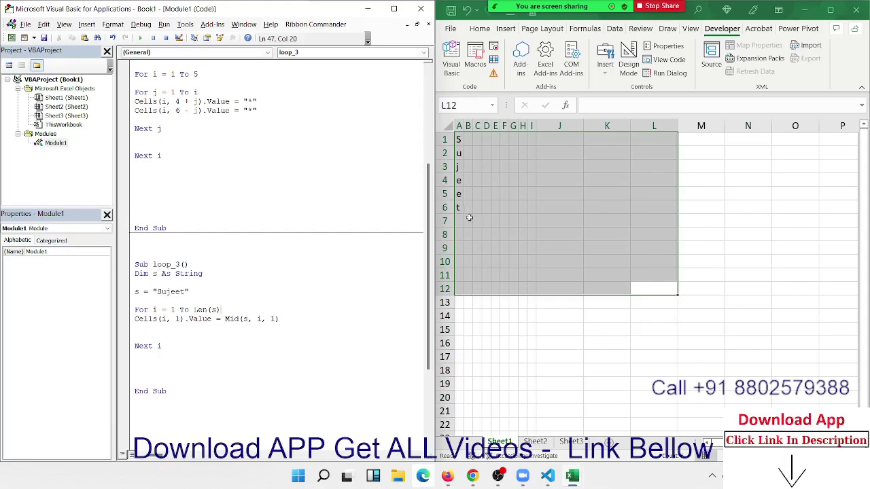
pyautogui.moveTo(458, 207); pyautogui.dragTo(458, 139)
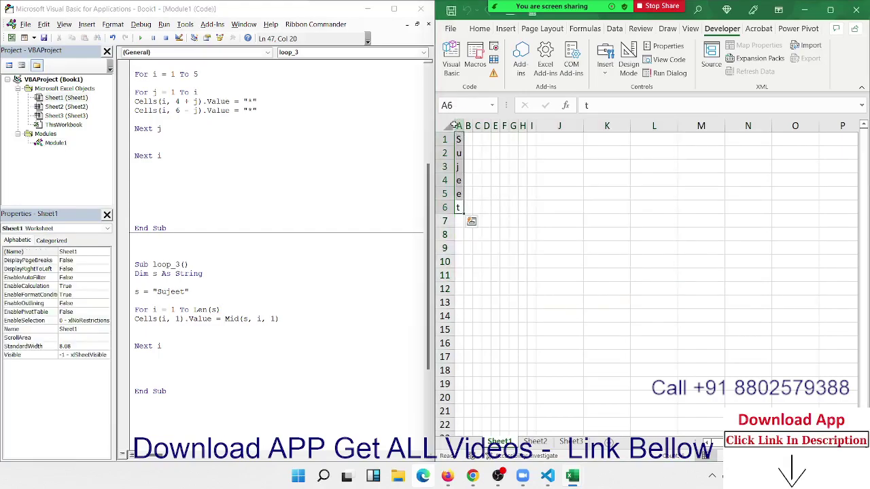
pyautogui.click(377, 313)
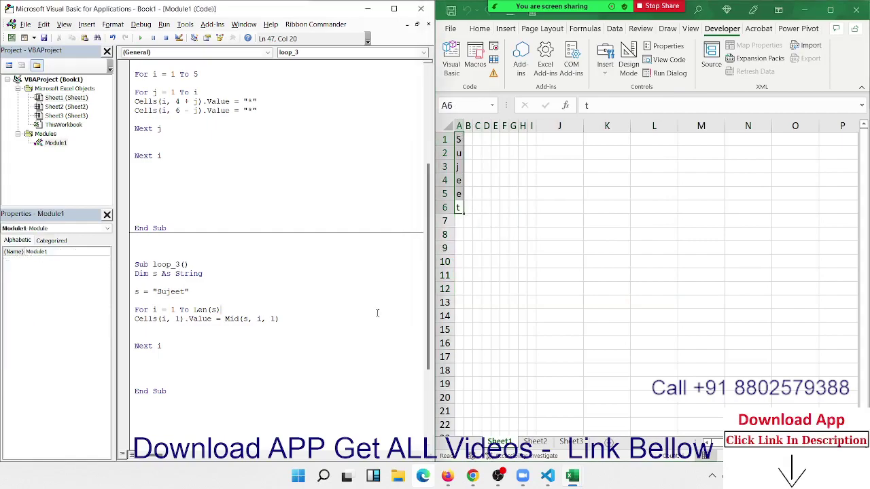
pyautogui.click(247, 360)
pyautogui.click(579, 177)
# Type Sujeet in J4 and enter =MID(J4,1,1) in K5 to pull its first letter
pyautogui.write('S')
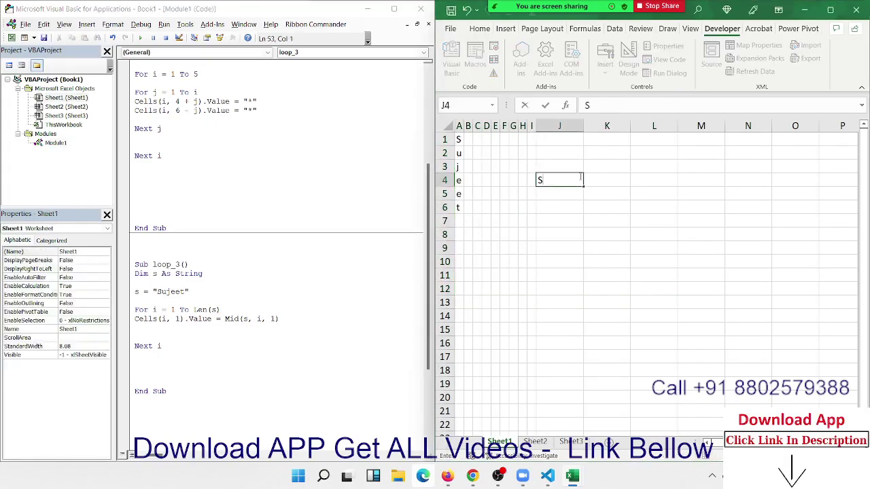
pyautogui.write('ujeet')
pyautogui.press('Return')
pyautogui.press('Right')
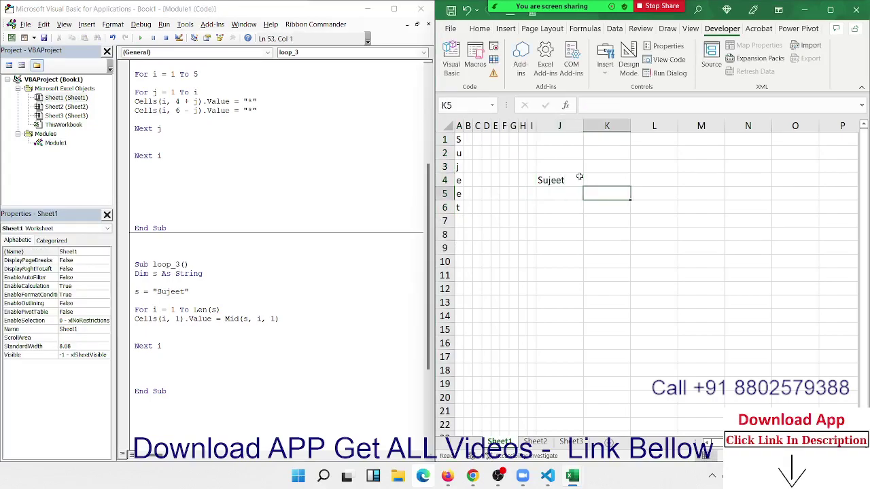
pyautogui.write('=mid')
pyautogui.press('Tab')
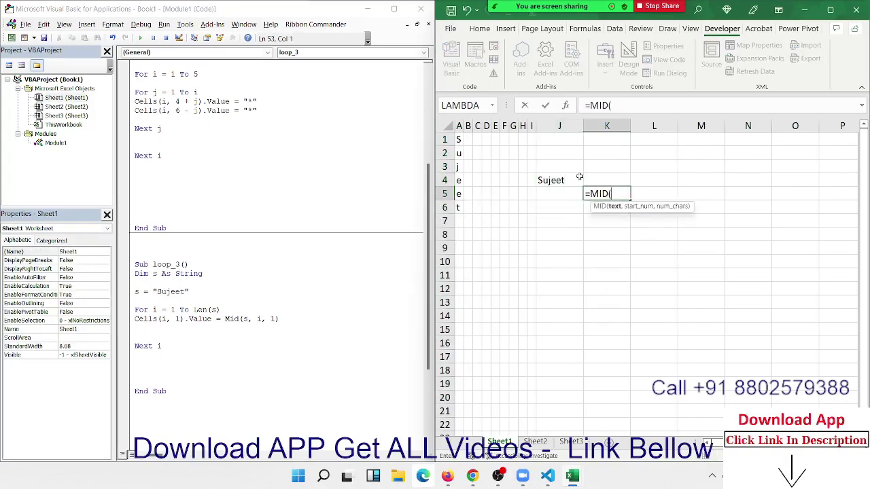
pyautogui.click(579, 176)
pyautogui.write(',1')
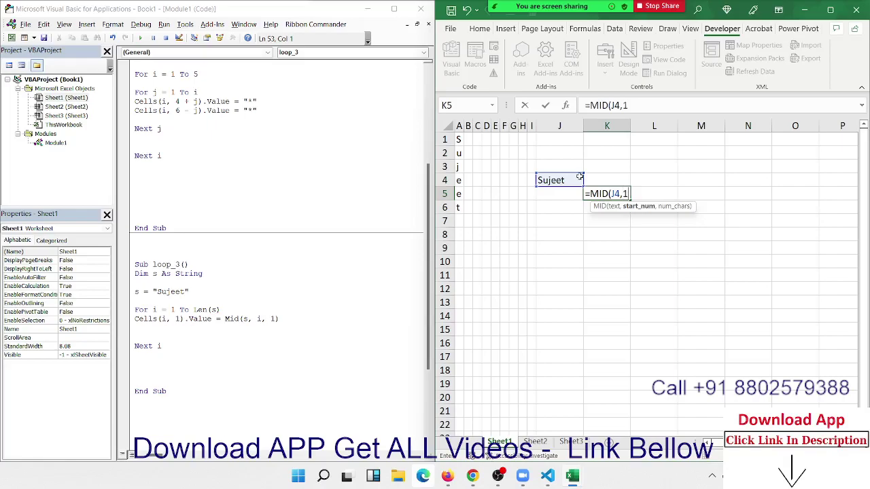
pyautogui.write(',1')
pyautogui.write(')')
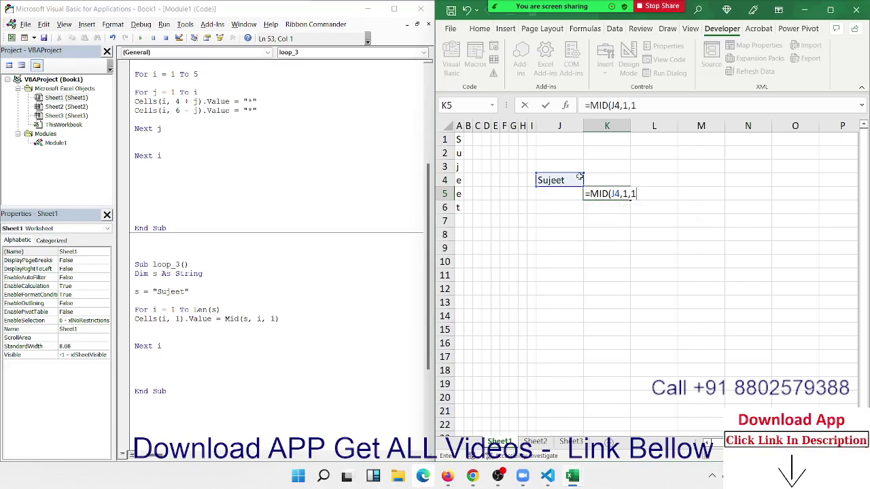
pyautogui.hotkey('ctrl', 'Return')
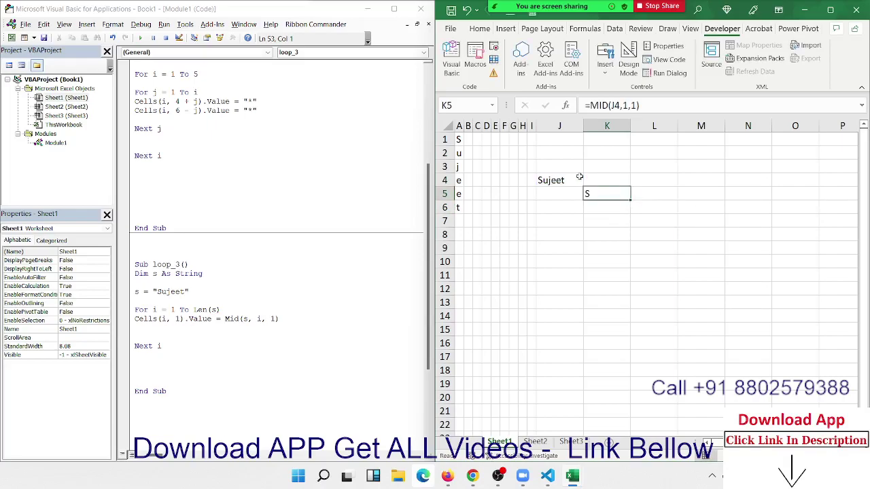
# Enter =MID(J4,2,1) in L5 to pull the second letter
pyautogui.press('Right')
pyautogui.write('=mid')
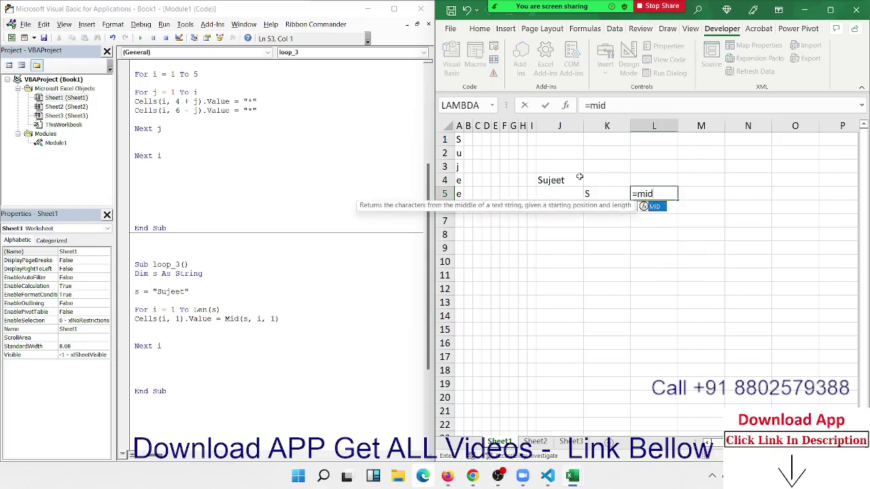
pyautogui.press('Tab')
pyautogui.click(579, 177)
pyautogui.write(',')
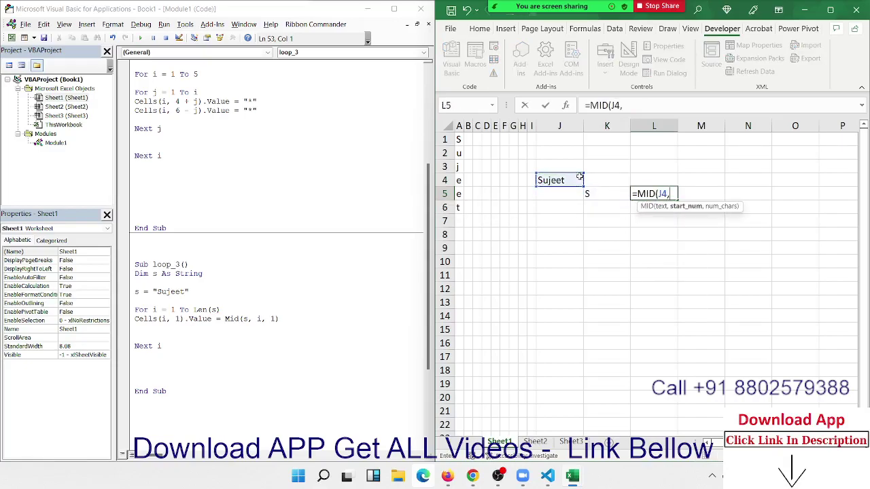
pyautogui.write('2,1')
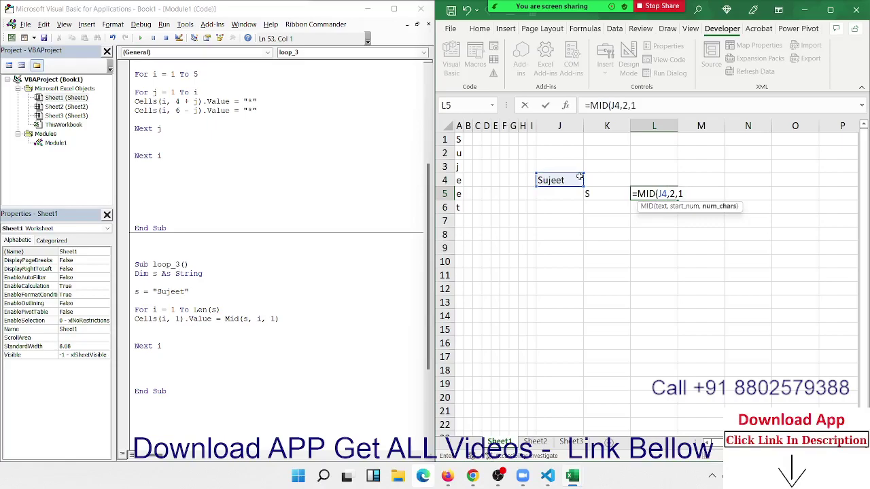
pyautogui.hotkey('ctrl', 'Return')
# Enter =MID(J4,3,1) in M5 to pull the third letter
pyautogui.press('Right')
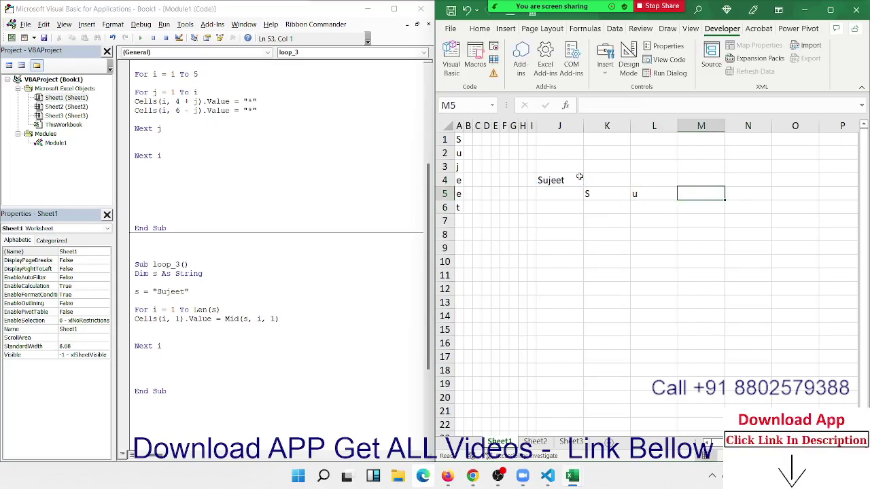
pyautogui.write('=mid(')
pyautogui.press('Left')
pyautogui.press('Left')
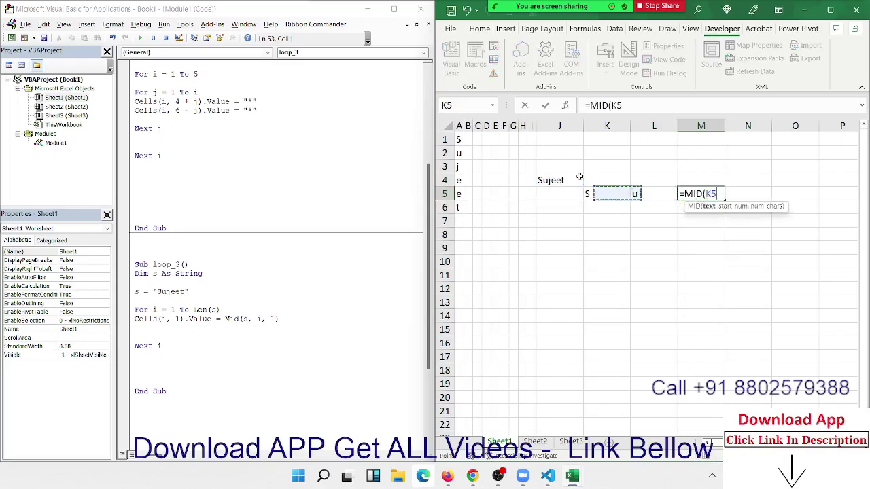
pyautogui.press('Left')
pyautogui.press('Up')
pyautogui.write(',3,1')
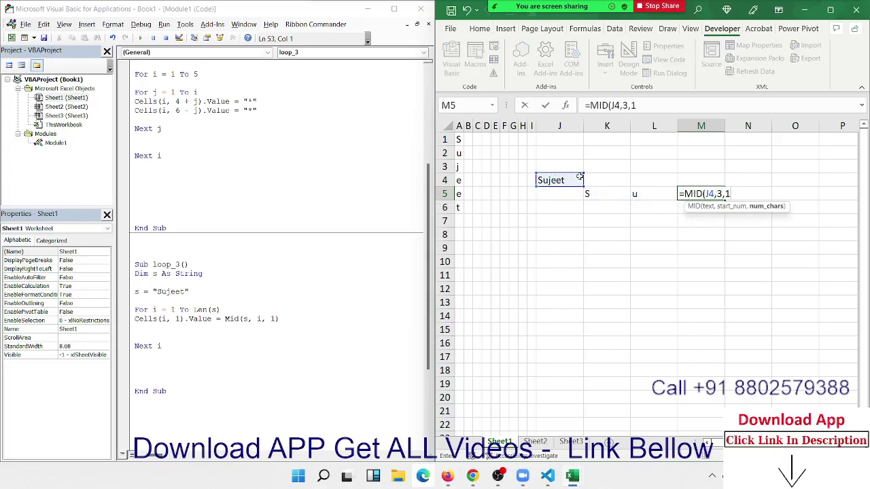
pyautogui.hotkey('ctrl', 'Return')
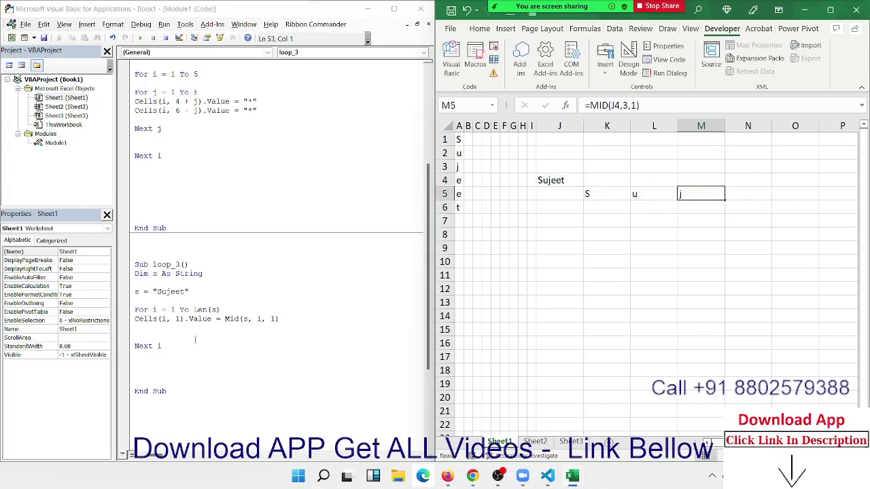
pyautogui.doubleClick(258, 318)
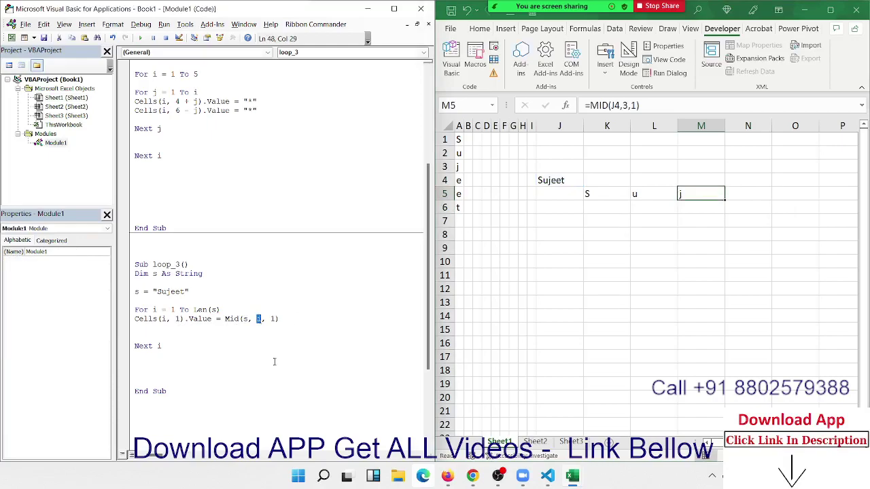
# Clear I3:M8 and the Sujeet letters in A1:A6, then remove the row variable from Cells(i, 1) in loop_3
pyautogui.moveTo(532, 167); pyautogui.dragTo(718, 229)
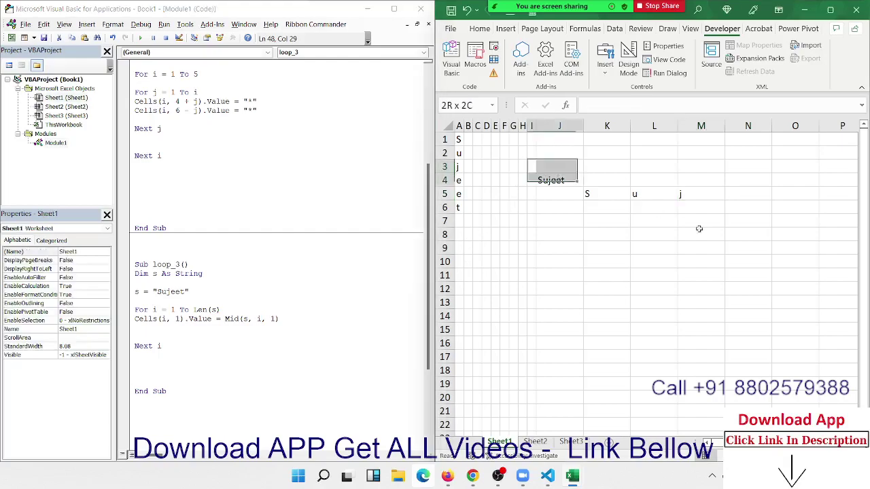
pyautogui.press('Delete')
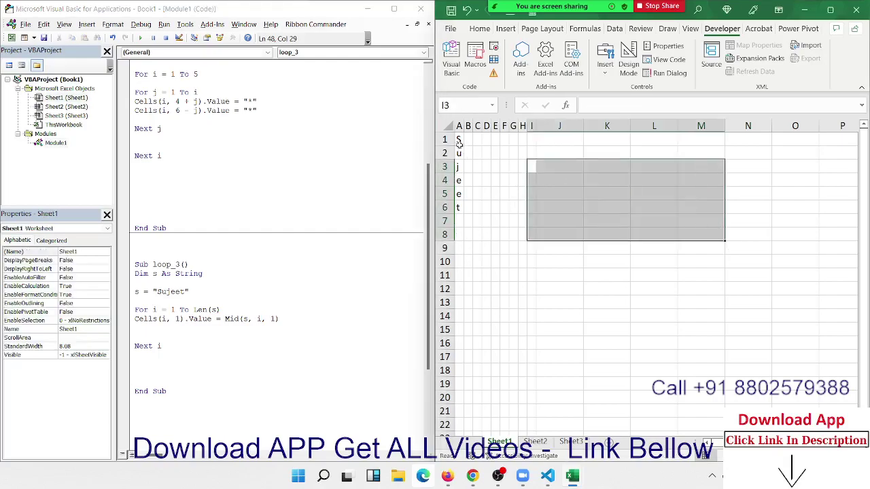
pyautogui.moveTo(459, 141); pyautogui.dragTo(457, 208)
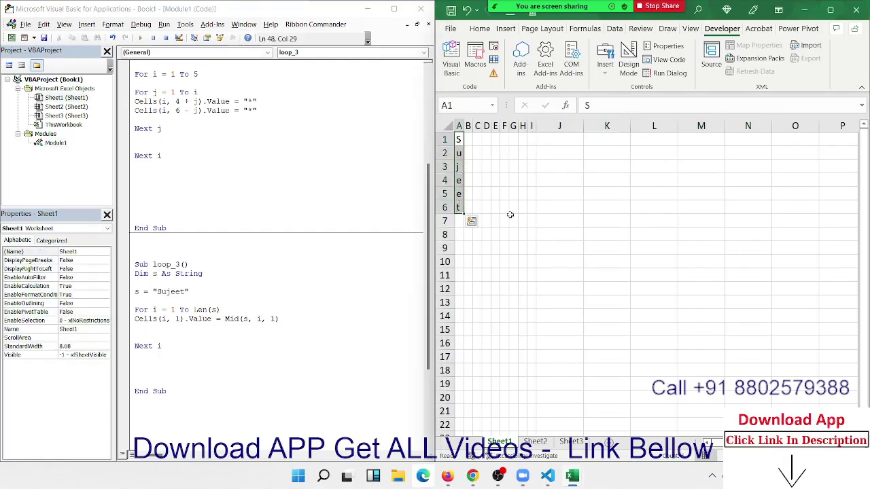
pyautogui.press('Delete')
pyautogui.click(471, 149)
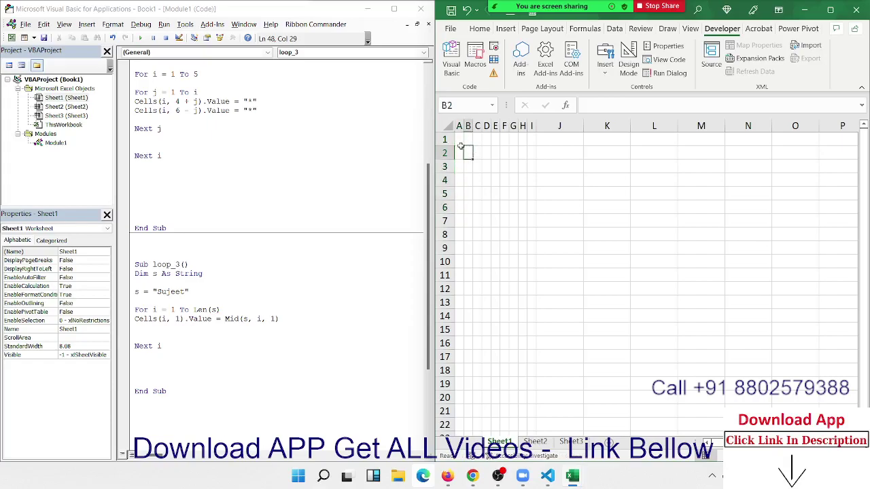
pyautogui.click(460, 139)
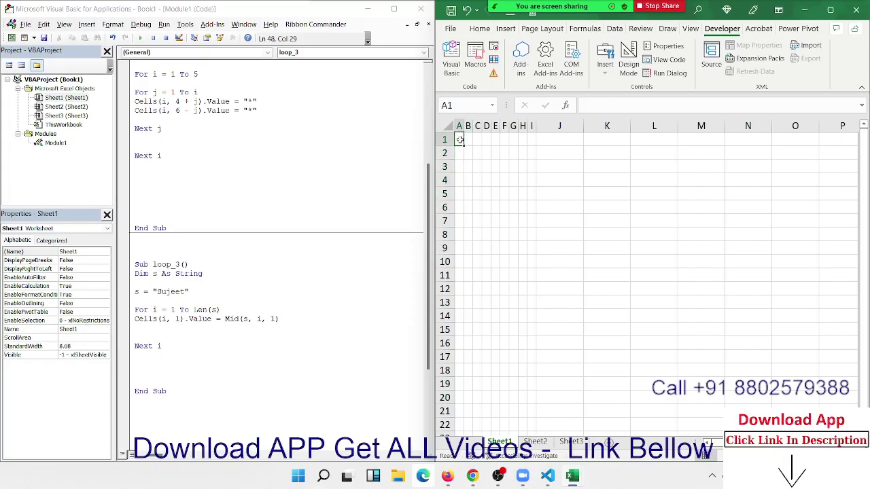
pyautogui.click(167, 318)
pyautogui.press('BackSpace')
# Change loop_3 to Cells(1, i), run it to spread Sujeet across A1:F1, then show Sheet2
pyautogui.write('1')
pyautogui.click(175, 318)
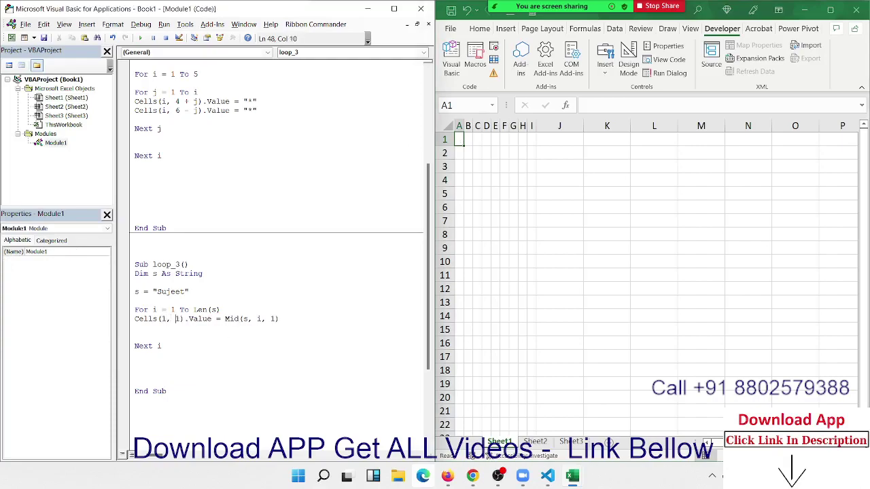
pyautogui.press('Delete')
pyautogui.write('i')
pyautogui.click(300, 303)
pyautogui.click(141, 39)
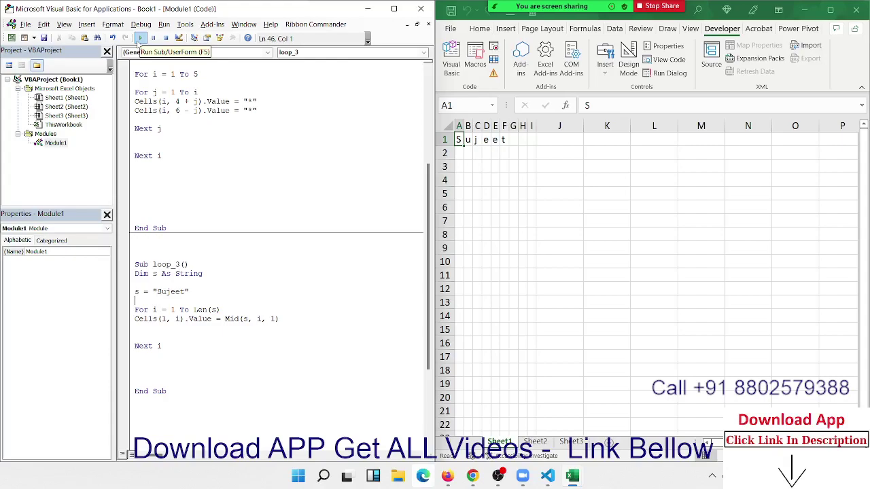
pyautogui.click(534, 441)
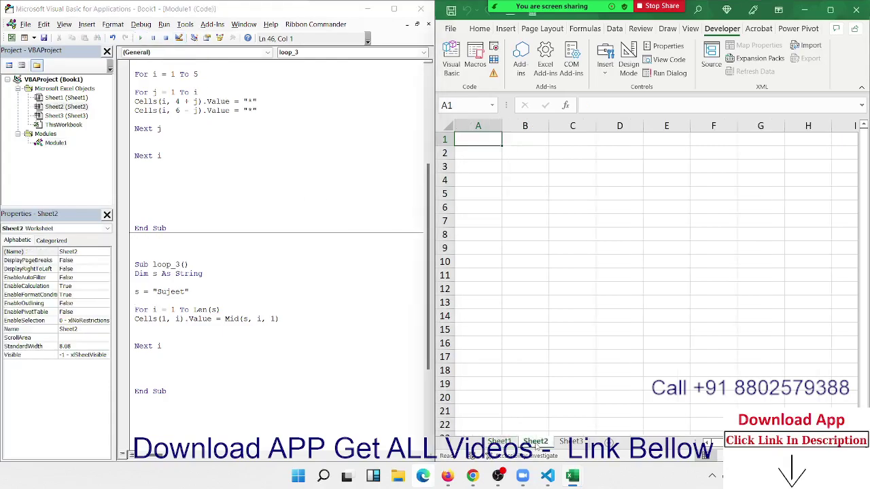
# Put a Name header in A1 and fill six names from Puja down to Om in A2:A7
pyautogui.write('N ame')
pyautogui.press('Return')
pyautogui.press('Up')
pyautogui.write('Name')
pyautogui.press('Return')
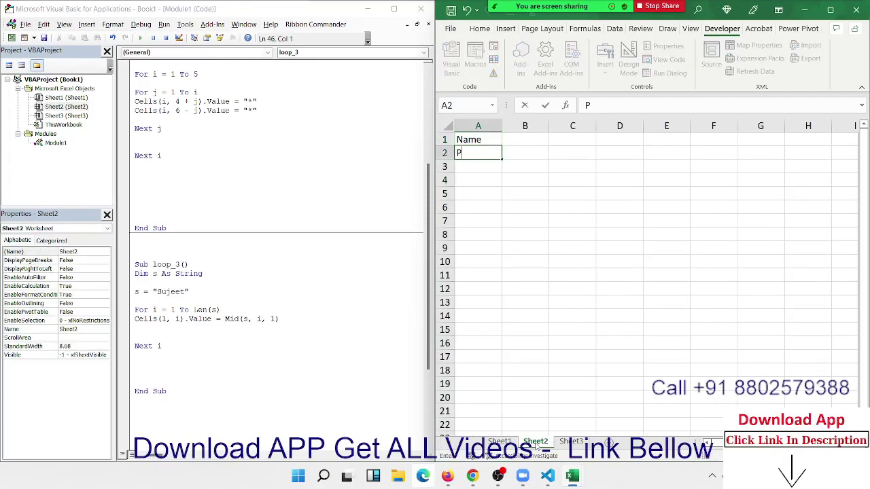
pyautogui.write('Puja')
pyautogui.press('Return')
pyautogui.press('Up')
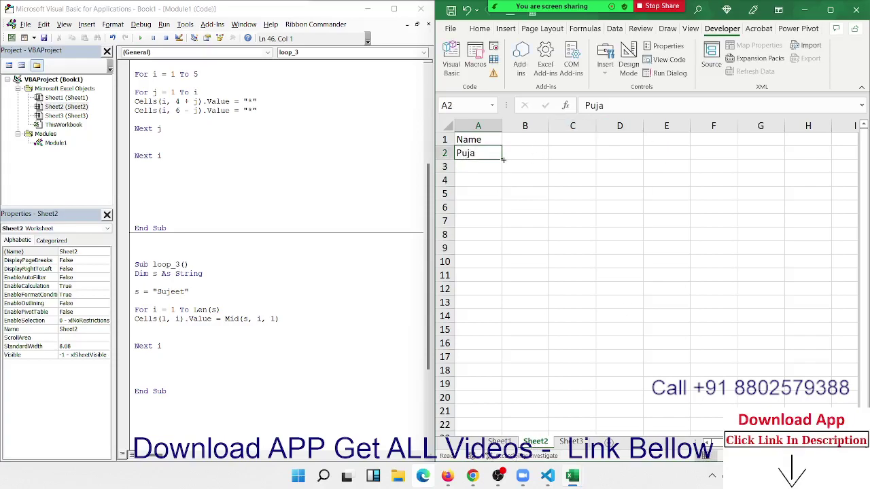
pyautogui.moveTo(502, 159); pyautogui.dragTo(503, 226)
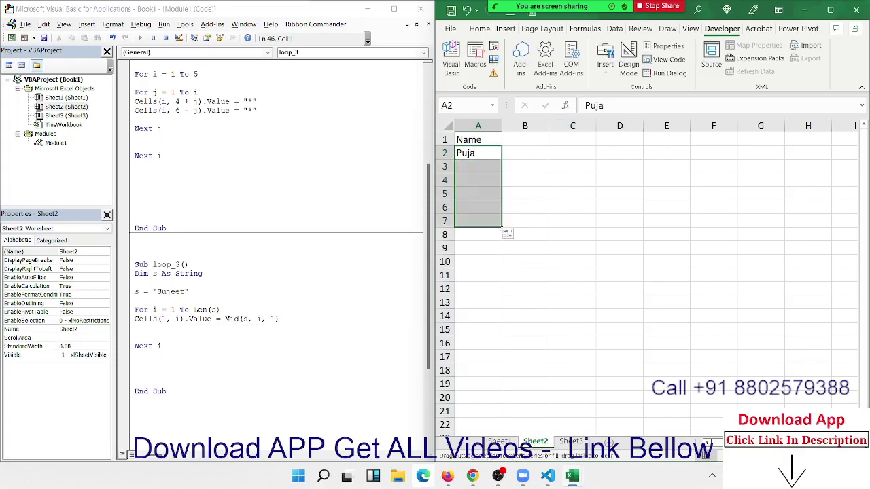
# Enter JAN in B1 and fill the month headers across row 1 through DEC
pyautogui.click(532, 142)
pyautogui.write('JAN\\')
pyautogui.press('Return')
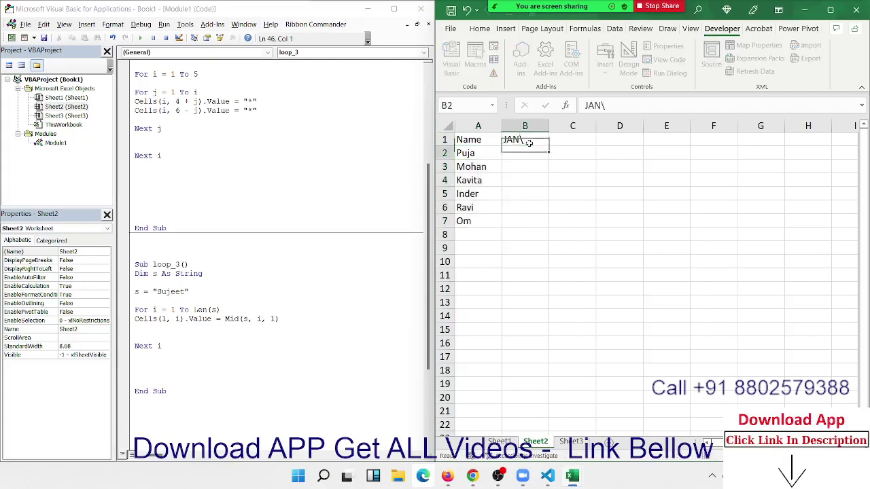
pyautogui.click(529, 142)
pyautogui.doubleClick(528, 143)
pyautogui.press('BackSpace')
pyautogui.press('Return')
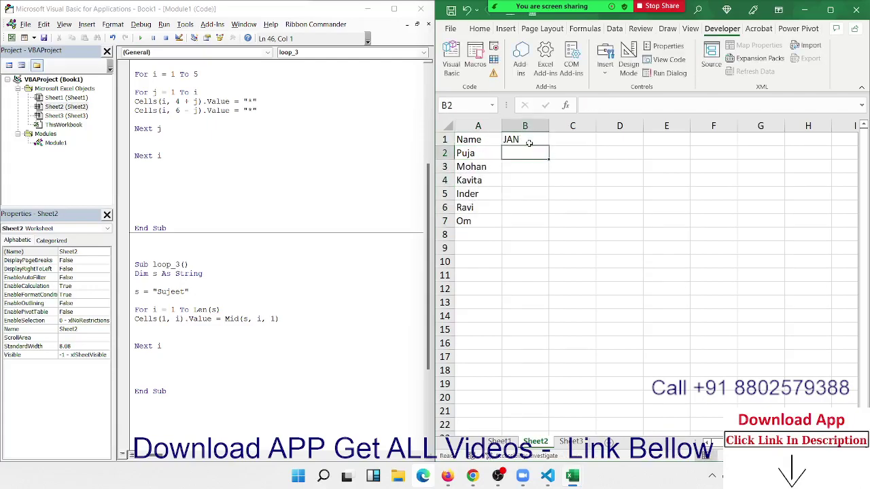
pyautogui.click(529, 143)
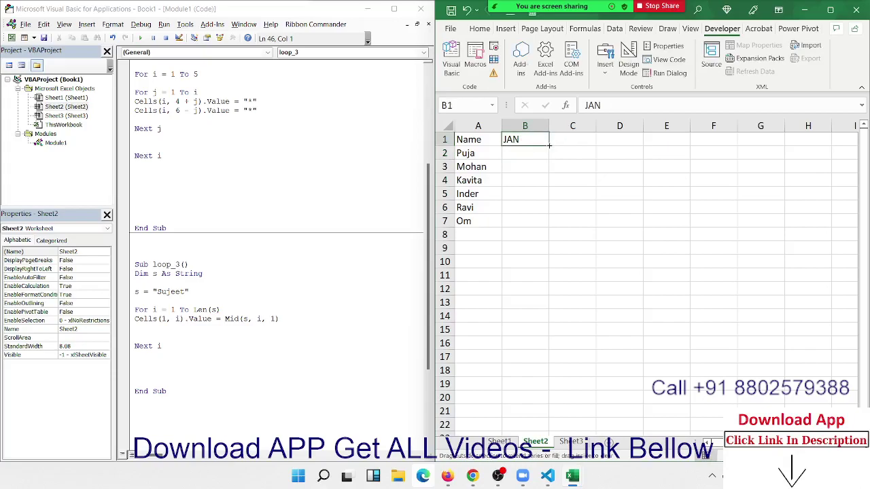
pyautogui.moveTo(551, 145)
pyautogui.mouseDown()
pyautogui.moveTo(817, 156)
pyautogui.moveTo(855, 148)
pyautogui.moveTo(771, 143)
pyautogui.moveTo(818, 139)
pyautogui.moveTo(775, 137)
pyautogui.mouseUp()
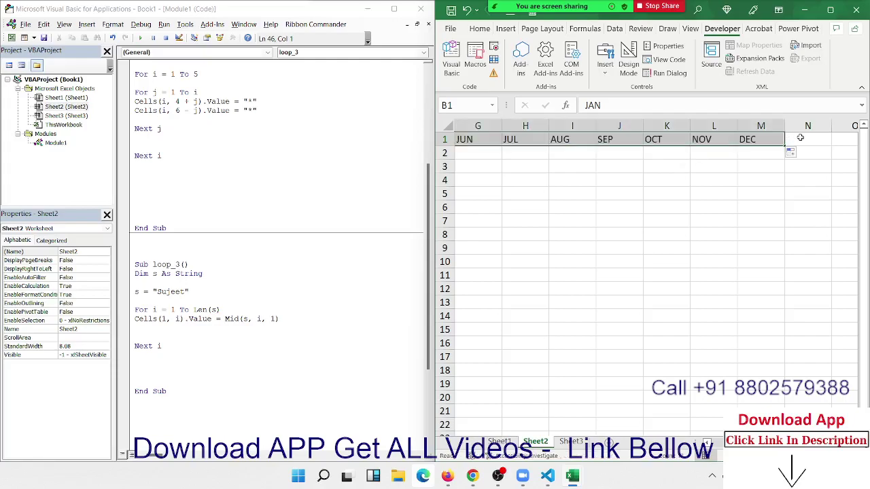
pyautogui.click(799, 137)
# Enter =RANDBETWEEN(10,90) in B2 to generate a random value
pyautogui.hotkey('ctrl', 'Home')
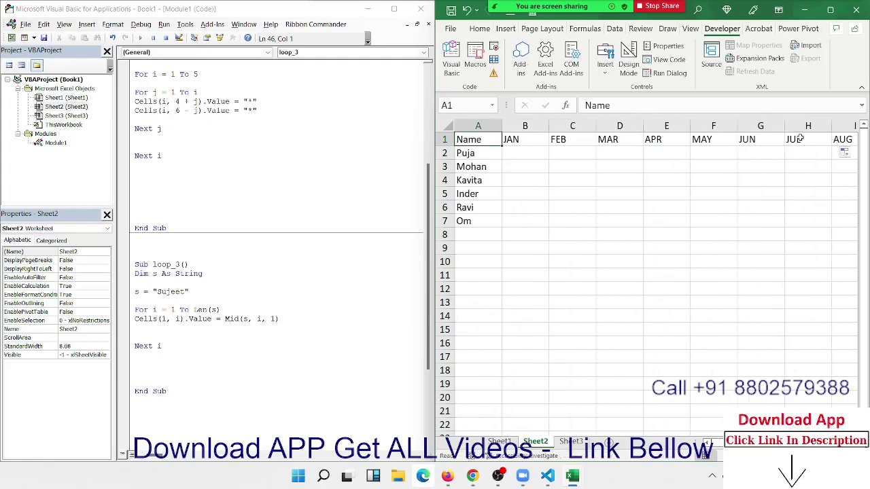
pyautogui.press('Down')
pyautogui.press('Right')
pyautogui.write('=ra')
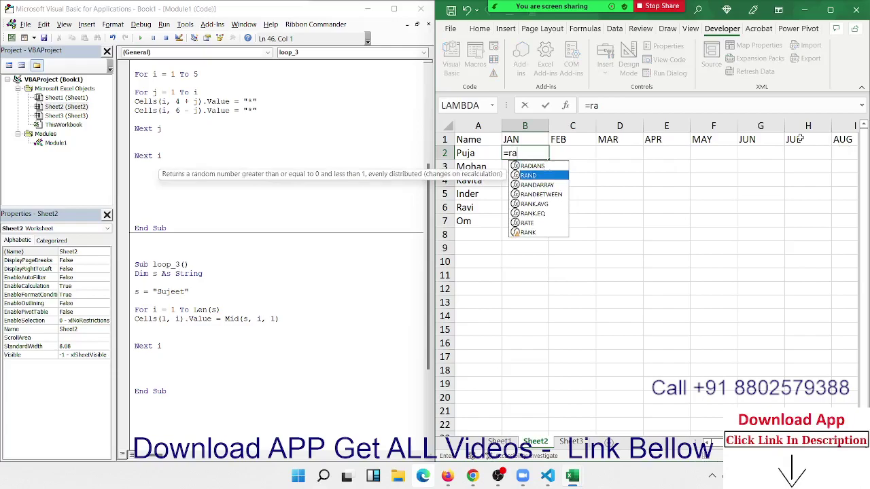
pyautogui.press('Down')
pyautogui.press('Down')
pyautogui.press('Tab')
pyautogui.write('10,')
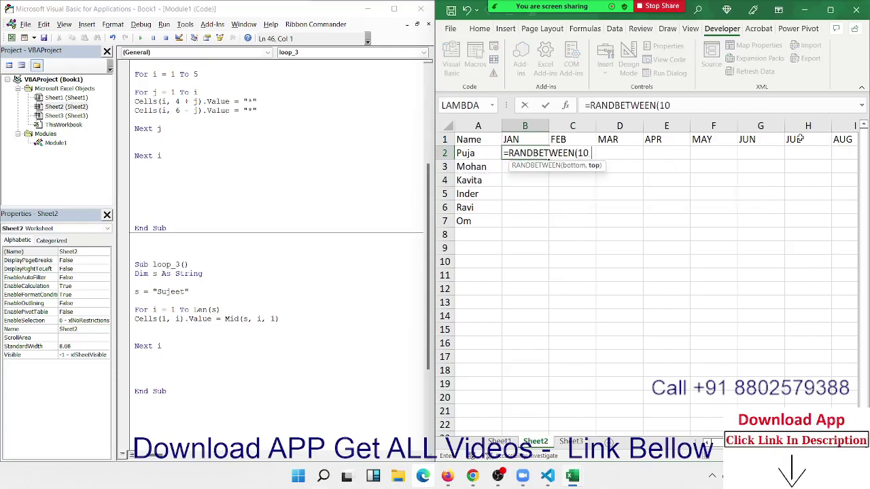
pyautogui.write('90')
pyautogui.press('Return')
pyautogui.press('Up')
pyautogui.press('Up')
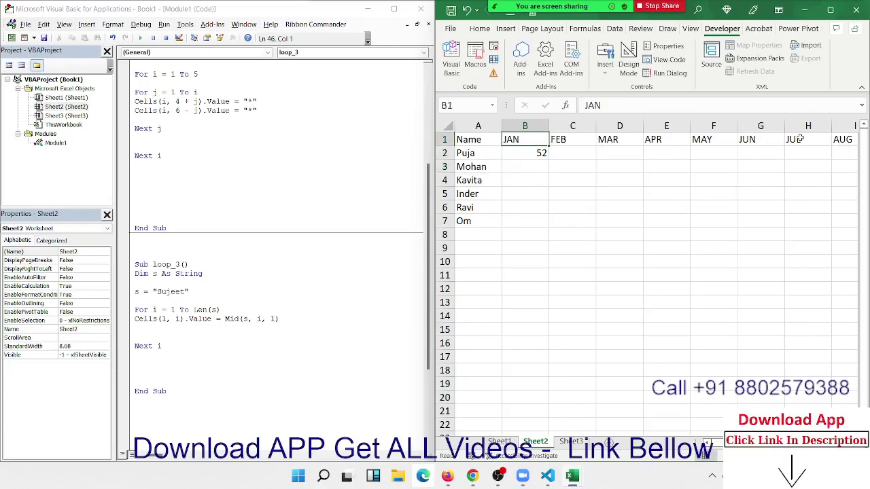
pyautogui.hotkey('alt', 'Tab')
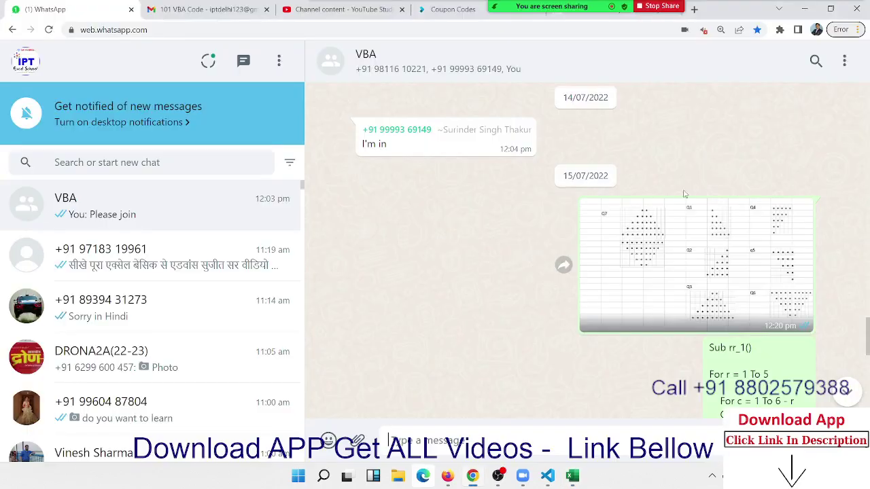
# View the star-pattern exercise image shared in the WhatsApp chat, then return to the VBA editor
pyautogui.click(687, 238)
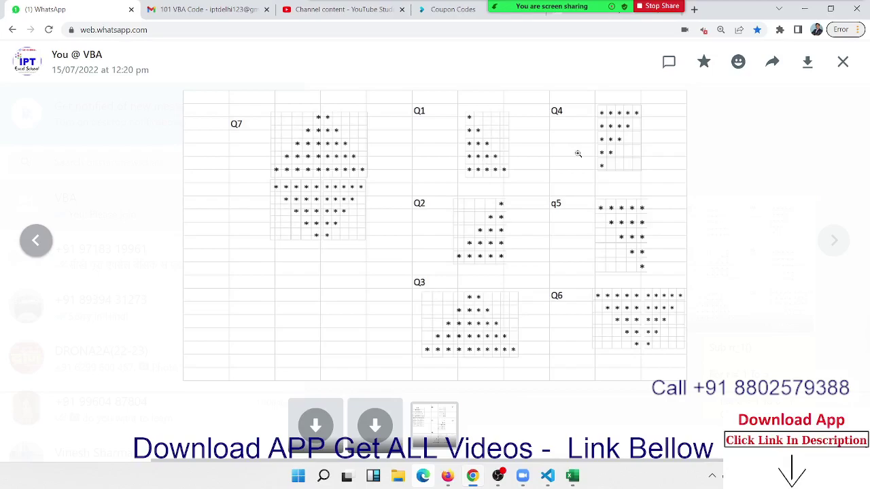
pyautogui.press('Escape')
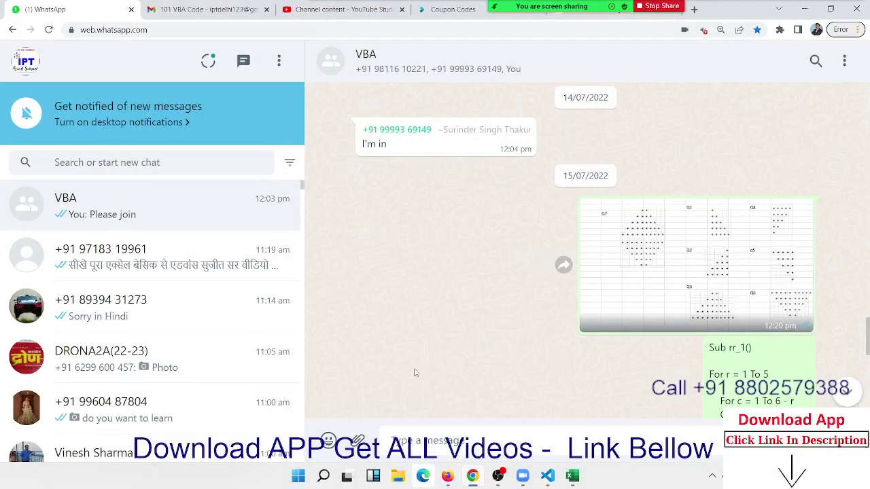
pyautogui.hotkey('alt', 'Tab')
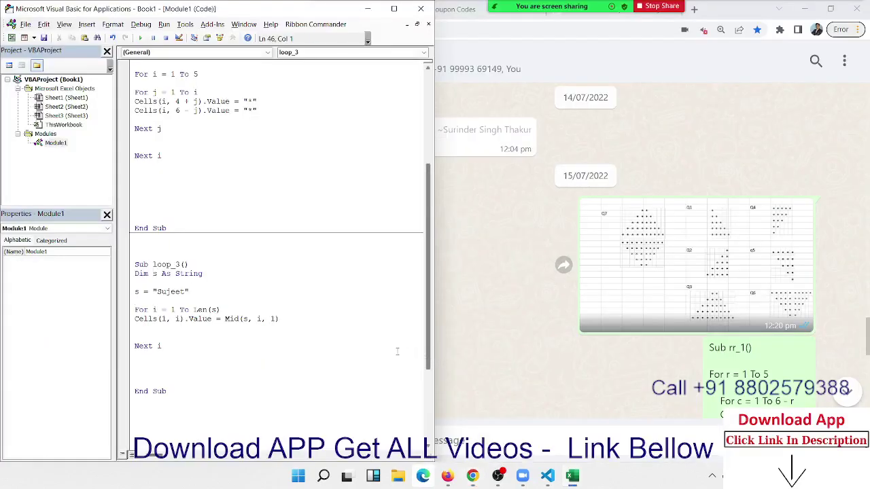
# Select the B2:M7 grid of random 10–90 values for all six names and copy it
pyautogui.hotkey('alt', 'Tab')
pyautogui.press('Tab')
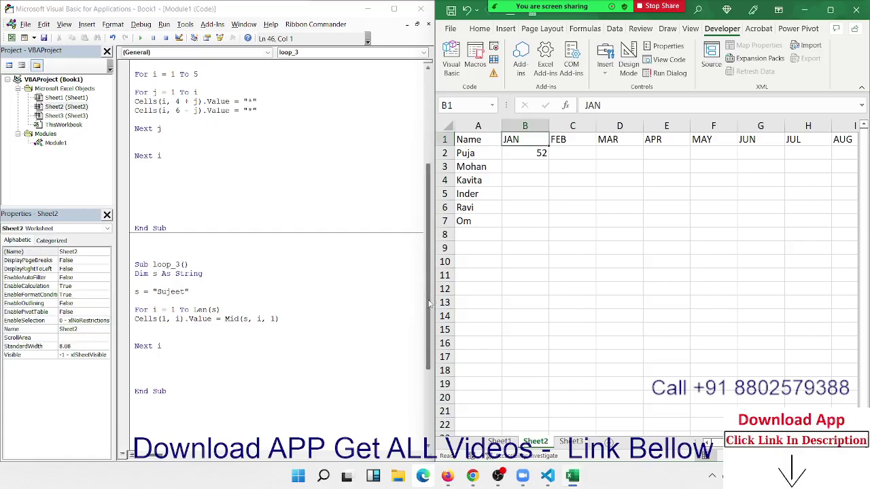
pyautogui.hotkey('ctrl', 'Right')
pyautogui.press('Down')
pyautogui.hotkey('ctrl', 'shift', 'Left')
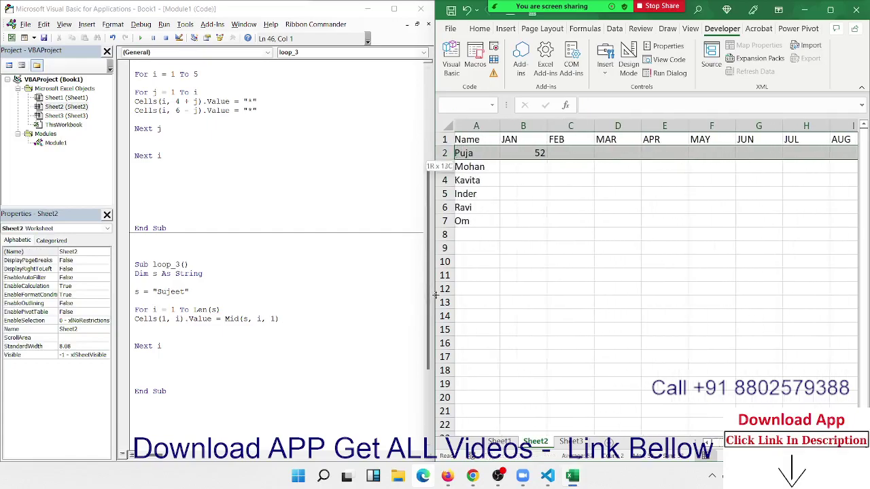
pyautogui.hotkey('shift', 'Down')
pyautogui.hotkey('shift', 'Down')
pyautogui.hotkey('shift', 'Down')
pyautogui.hotkey('shift', 'Down')
pyautogui.hotkey('shift', 'Down')
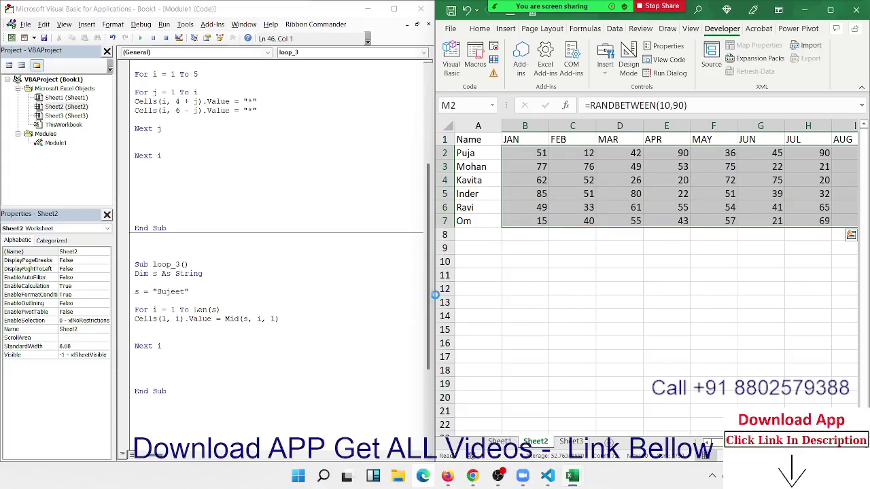
pyautogui.hotkey('ctrl', 'c')
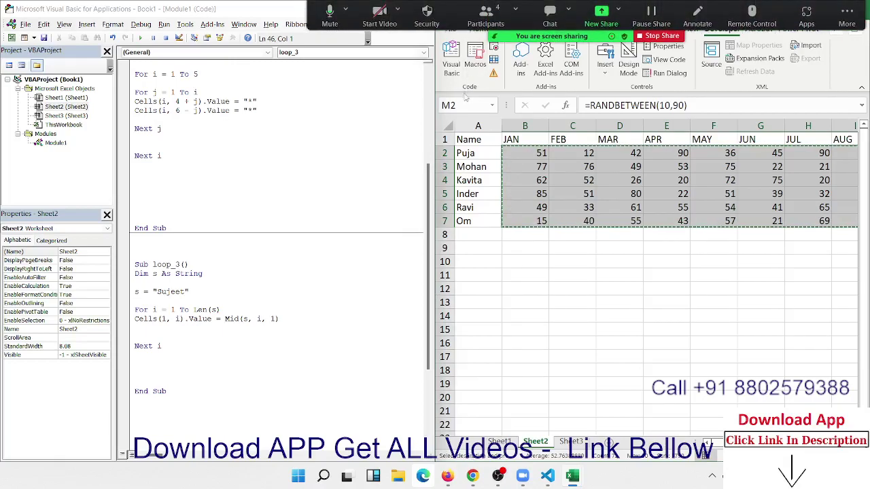
# Paste B2:M7 over itself as Values, turning the RANDBETWEEN formulas into fixed numbers
pyautogui.click(496, 39)
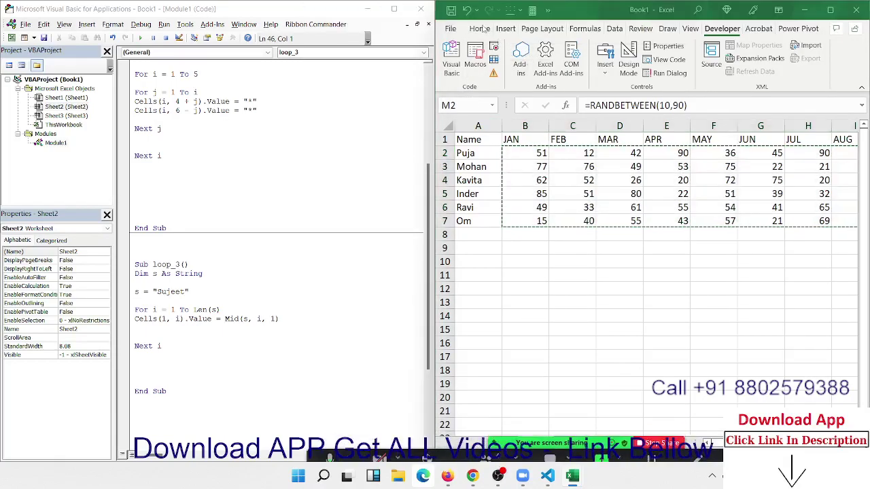
pyautogui.click(481, 28)
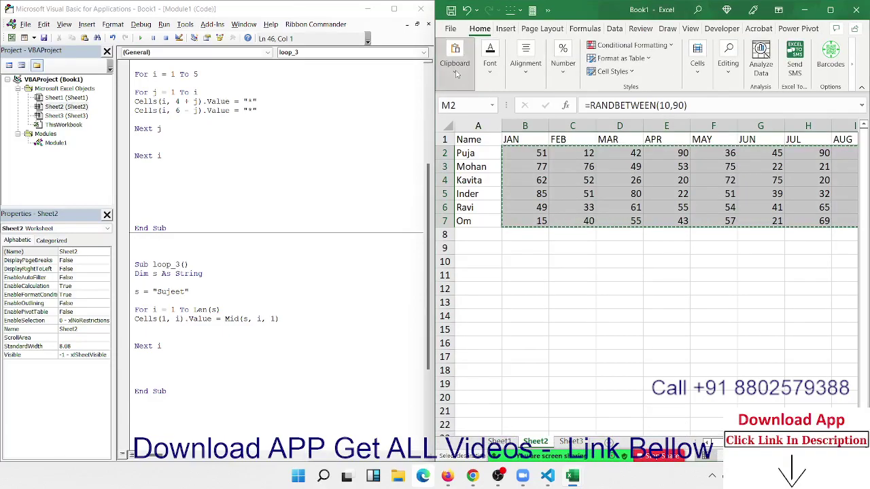
pyautogui.click(455, 56)
pyautogui.click(451, 124)
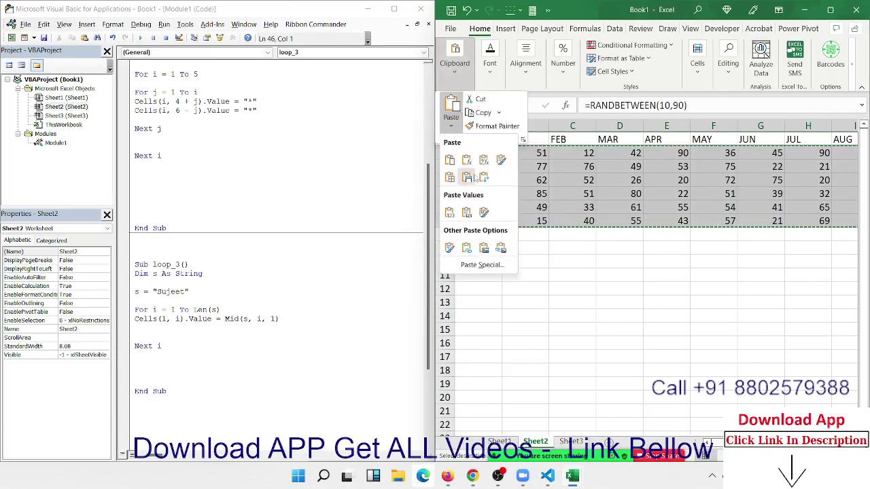
pyautogui.click(449, 213)
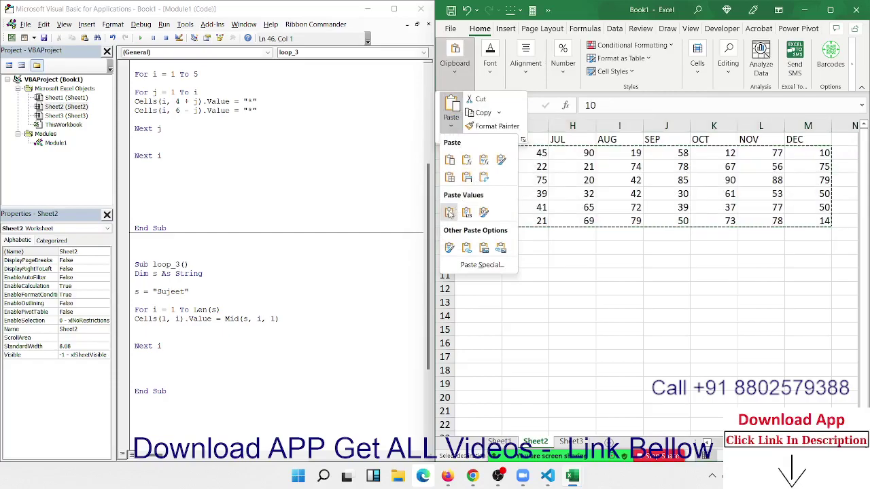
pyautogui.press('Escape')
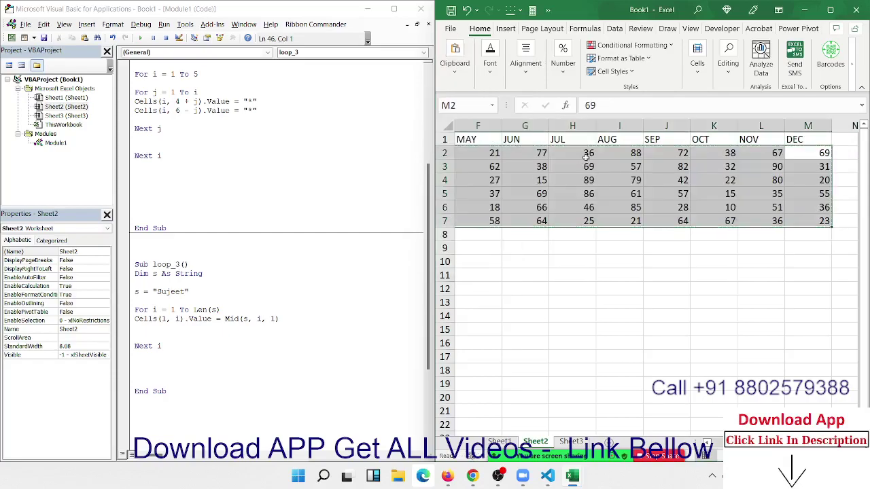
pyautogui.hotkey('ctrl', 'Home')
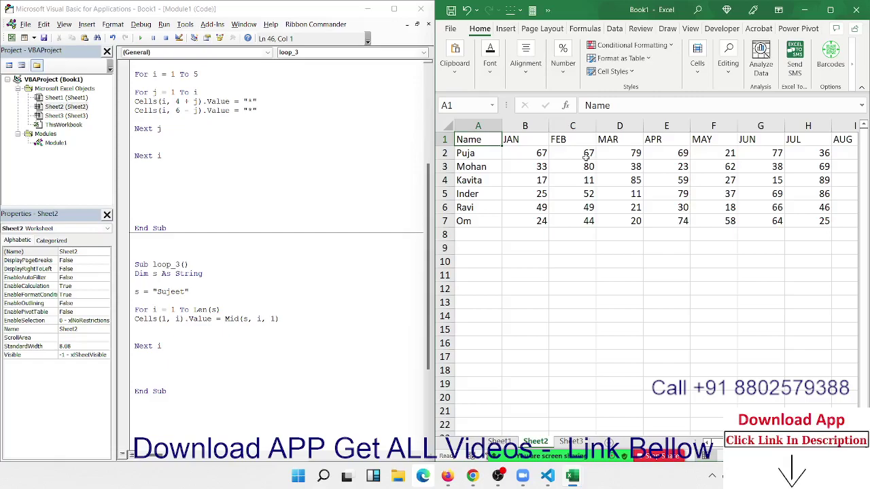
# Type the headers Name, Month and Qty into A11:C11
pyautogui.press('Right')
pyautogui.hotkey('ctrl', 'shift', 'Right')
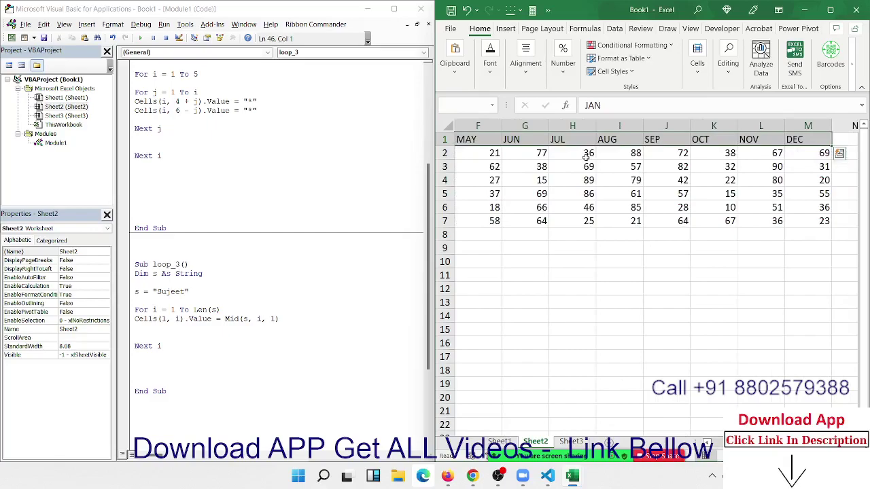
pyautogui.hotkey('ctrl', 'Home')
pyautogui.press('Down')
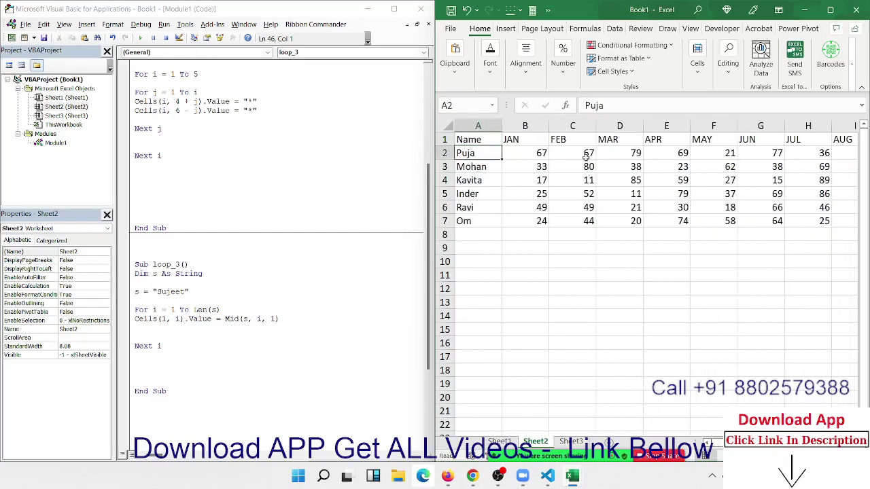
pyautogui.press('Down')
pyautogui.press('Down')
pyautogui.press('Down')
pyautogui.press('Down')
pyautogui.press('Down')
pyautogui.press('Down')
pyautogui.press('Down')
pyautogui.press('Down')
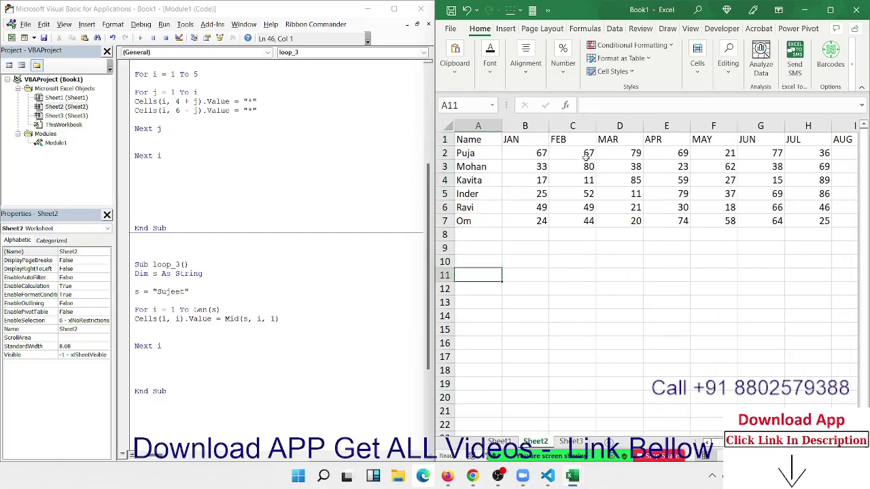
pyautogui.write('Name')
pyautogui.press('Tab')
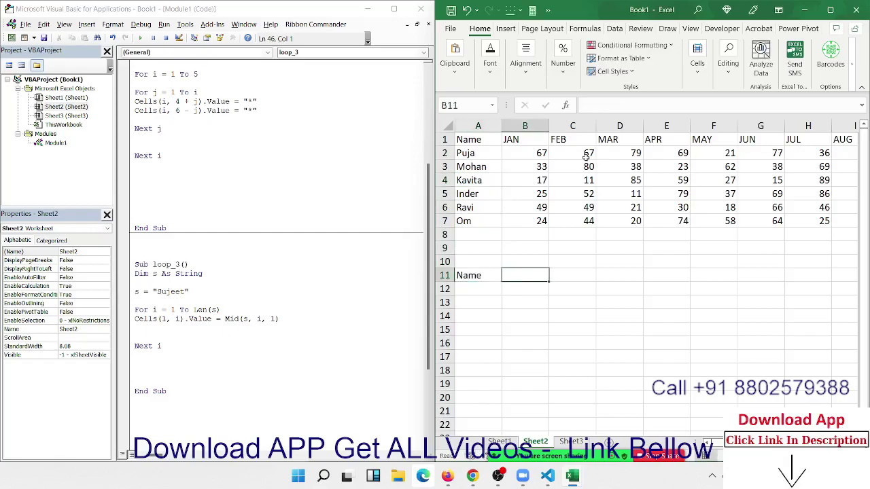
pyautogui.write('Mon')
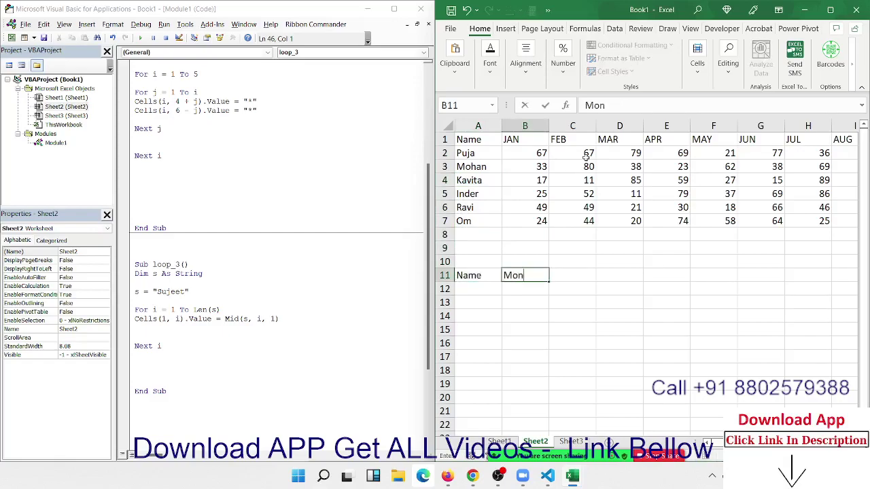
pyautogui.write('th')
pyautogui.press('Tab')
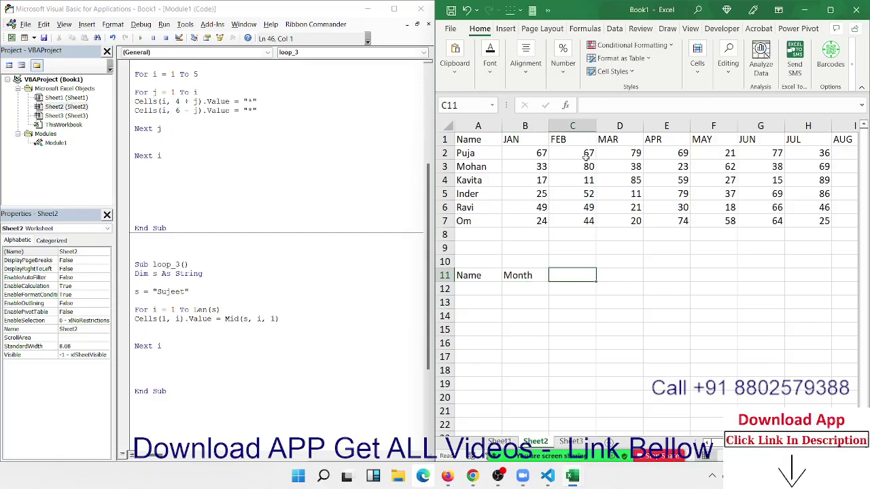
pyautogui.write('Qty')
pyautogui.press('Return')
# Copy the six names from A2:A7 and paste them into A12:A17 under Name
pyautogui.press('Up')
pyautogui.press('Up')
pyautogui.press('Up')
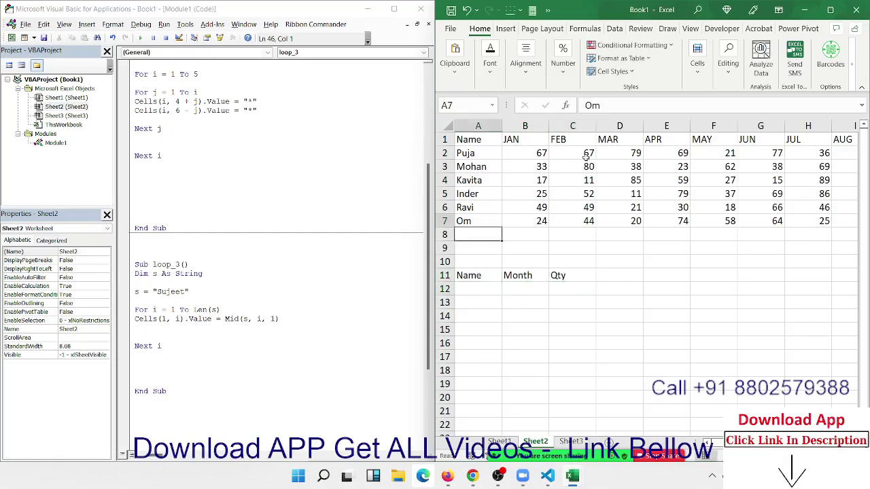
pyautogui.hotkey('ctrl', 'Up')
pyautogui.press('Down')
pyautogui.hotkey('shift', 'ctrl', 'Down')
pyautogui.hotkey('ctrl', 'c')
pyautogui.press('Down')
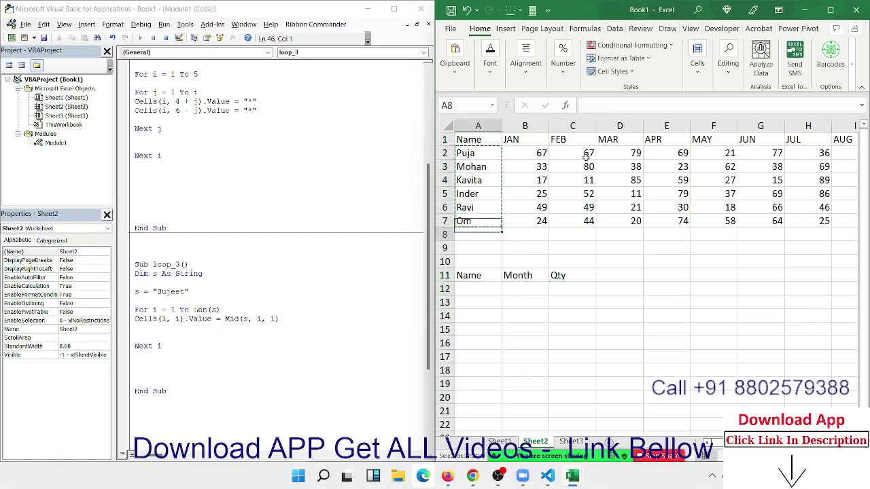
pyautogui.press('Down')
pyautogui.press('Down')
# Copy the JAN month header from B1
pyautogui.press('Down')
pyautogui.press('Down')
pyautogui.hotkey('ctrl', 'v')
pyautogui.press('Up')
pyautogui.press('Up')
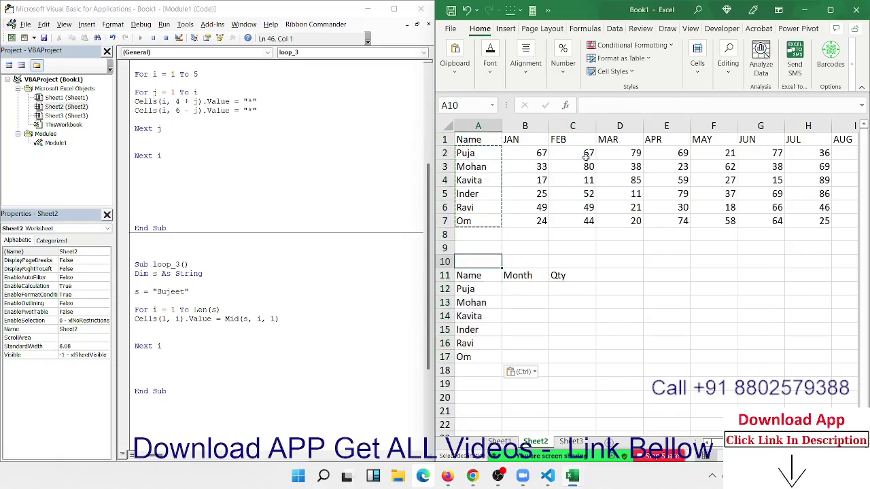
pyautogui.hotkey('ctrl', 'Home')
pyautogui.press('Right')
pyautogui.hotkey('ctrl', 'c')
pyautogui.press('Down')
pyautogui.press('Down')
pyautogui.press('Down')
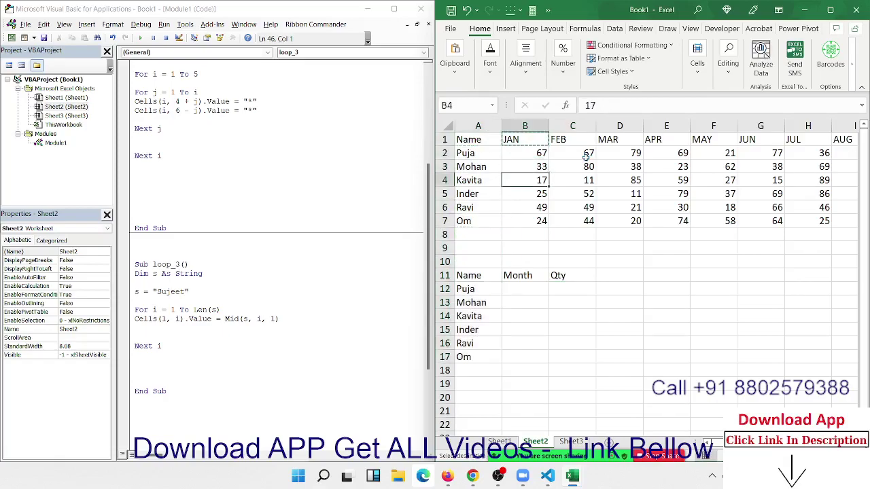
pyautogui.press('Down')
pyautogui.press('Down')
pyautogui.press('Down')
pyautogui.press('Down')
pyautogui.press('Down')
pyautogui.press('Down')
# Fill B12:B17 with JAN and paste the JAN quantities from B2:B7 into Qty starting at C12
pyautogui.hotkey('shift', 'Down')
pyautogui.hotkey('shift', 'Down')
pyautogui.hotkey('shift', 'Down')
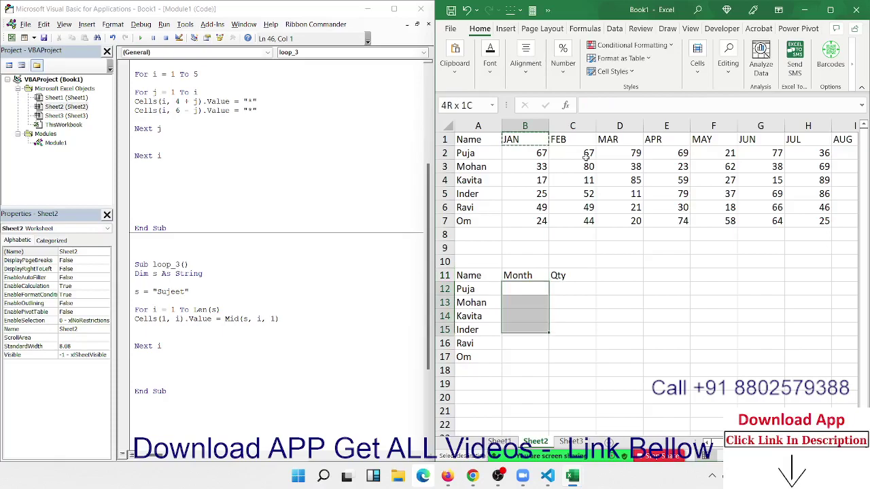
pyautogui.hotkey('shift', 'Down')
pyautogui.hotkey('shift', 'Down')
pyautogui.hotkey('ctrl', 'v')
pyautogui.press('Up')
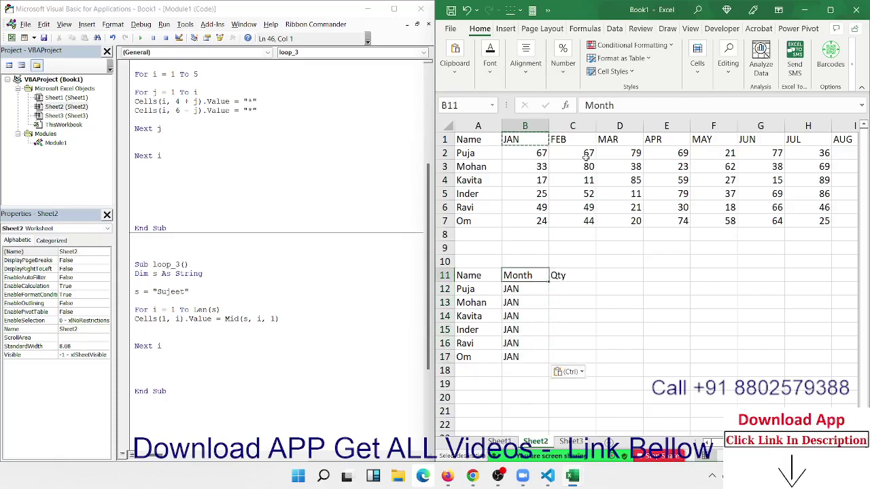
pyautogui.press('Up')
pyautogui.press('Up')
pyautogui.press('Up')
pyautogui.press('Up')
pyautogui.press('Up')
pyautogui.press('Up')
pyautogui.hotkey('shift', 'Down')
pyautogui.hotkey('shift', 'Down')
pyautogui.hotkey('shift', 'Down')
pyautogui.hotkey('ctrl', 'c')
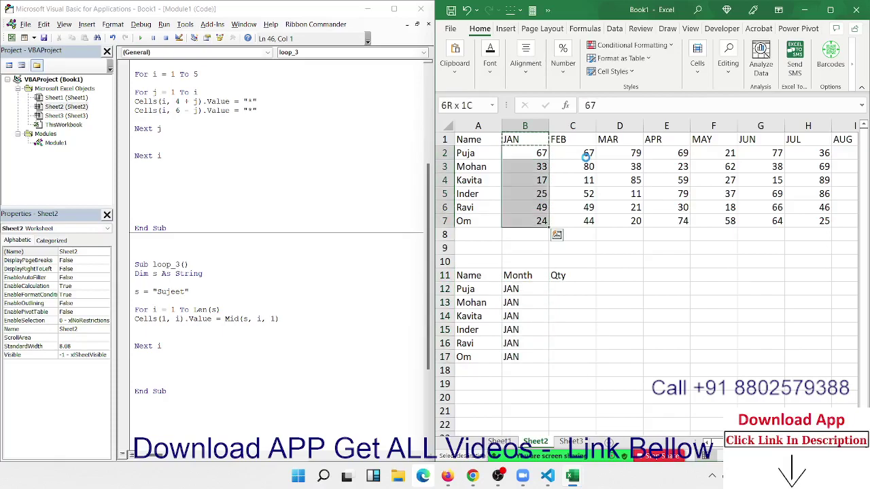
pyautogui.press('Down')
pyautogui.press('Down')
pyautogui.press('Down')
pyautogui.press('Down')
pyautogui.press('Right')
pyautogui.press('Down')
pyautogui.press('Down')
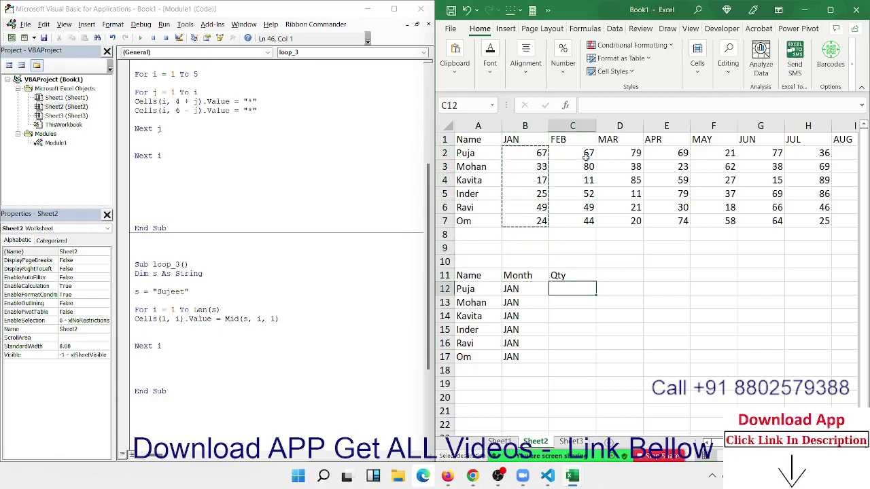
pyautogui.hotkey('ctrl', 'v')
# Copy the six names again and paste them below the JAN block starting at A18
pyautogui.press('Up')
pyautogui.press('Up')
pyautogui.press('Up')
pyautogui.press('Left')
pyautogui.press('Left')
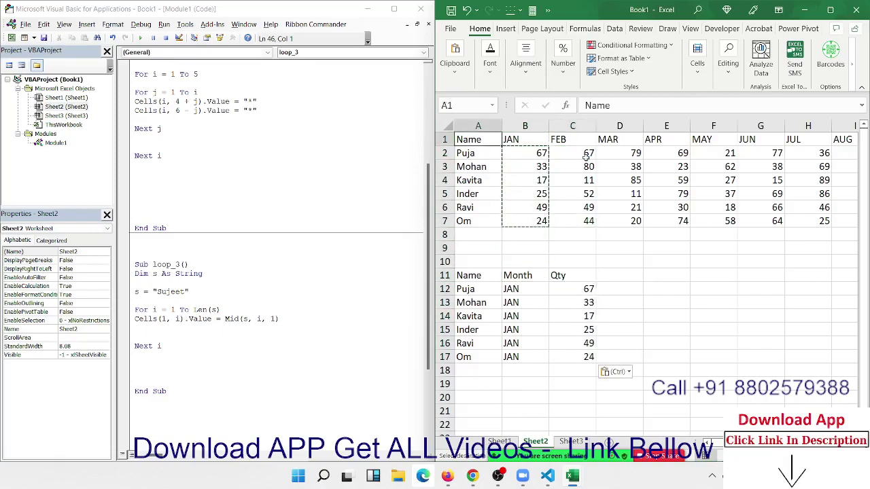
pyautogui.press('Down')
pyautogui.hotkey('shift', 'Down')
pyautogui.hotkey('shift', 'Down')
pyautogui.hotkey('shift', 'Down')
pyautogui.hotkey('ctrl', 'c')
pyautogui.press('Down')
pyautogui.press('Down')
pyautogui.press('Down')
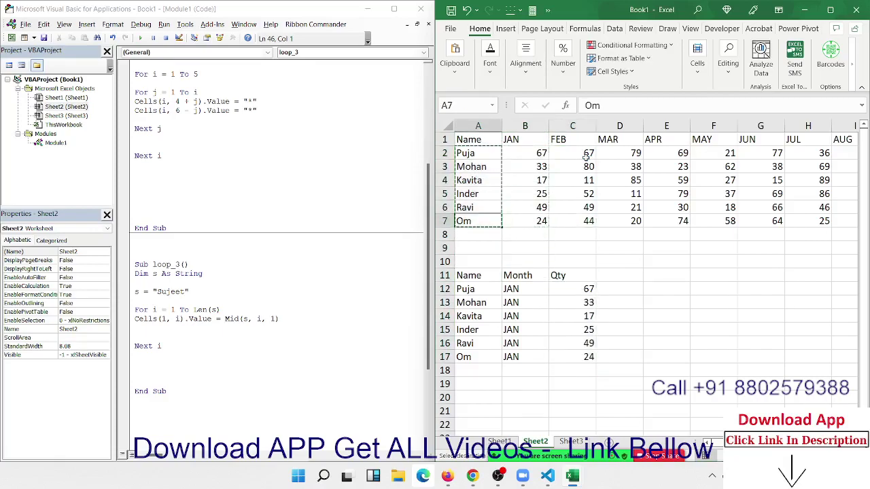
pyautogui.press('Down')
pyautogui.press('Down')
pyautogui.press('Down')
pyautogui.press('Down')
pyautogui.press('Down')
pyautogui.press('Down')
pyautogui.press('Down')
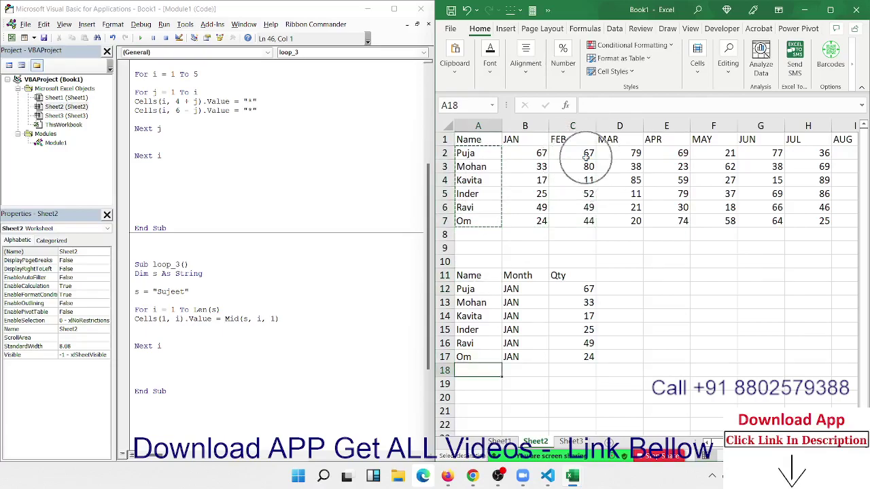
pyautogui.hotkey('ctrl', 'v')
# Copy the FEB header into the Month cells B18:B23
pyautogui.press('Up')
pyautogui.press('Up')
pyautogui.press('Up')
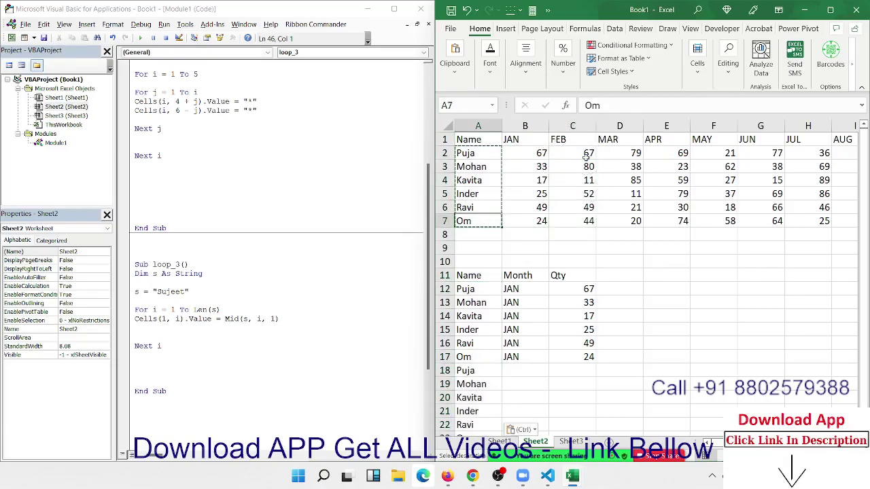
pyautogui.press('Right')
pyautogui.press('Right')
pyautogui.press('Up')
pyautogui.press('Up')
pyautogui.press('Up')
pyautogui.hotkey('ctrl', 'c')
pyautogui.press('Down')
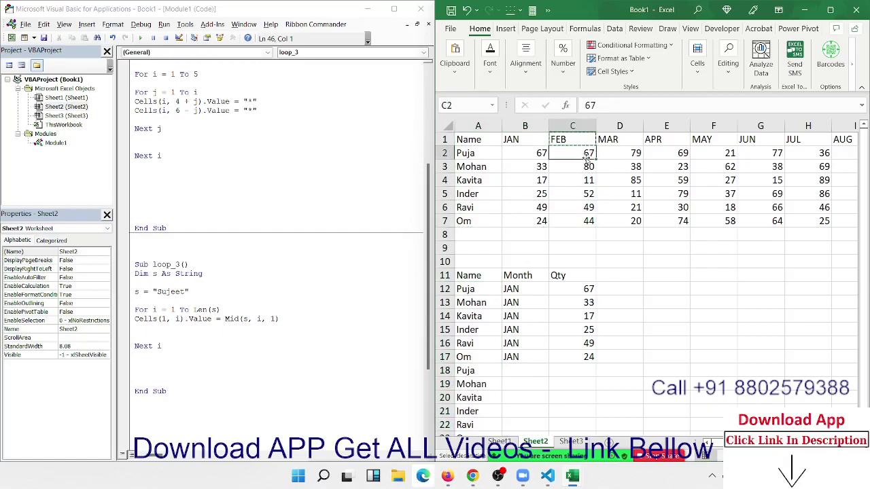
pyautogui.press('Down')
pyautogui.press('Down')
pyautogui.press('Down')
pyautogui.press('Down')
pyautogui.press('Left')
pyautogui.press('Down')
pyautogui.hotkey('shift', 'Down')
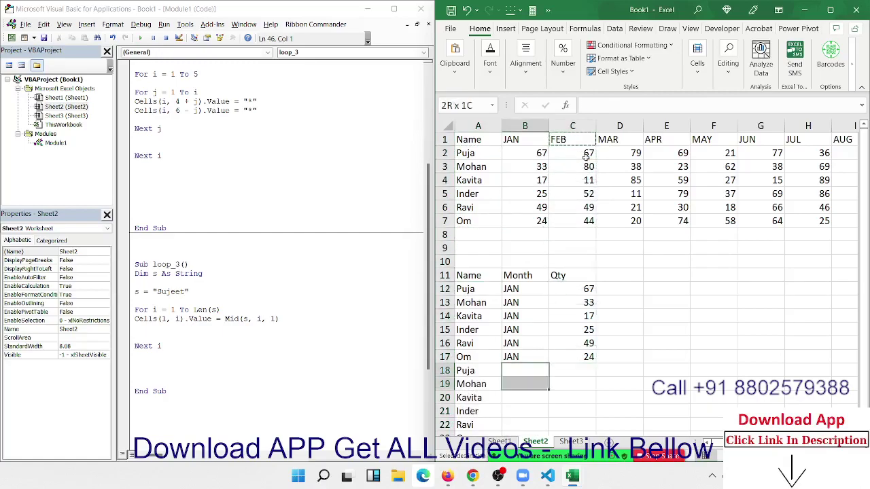
pyautogui.hotkey('shift', 'Down')
pyautogui.hotkey('shift', 'Down')
pyautogui.hotkey('shift', 'Down')
pyautogui.hotkey('shift', 'Down')
pyautogui.hotkey('shift', 'Down')
pyautogui.hotkey('shift', 'Down')
pyautogui.hotkey('shift', 'Up')
pyautogui.hotkey('shift', 'Up')
pyautogui.hotkey('shift', 'Up')
pyautogui.hotkey('shift', 'Down')
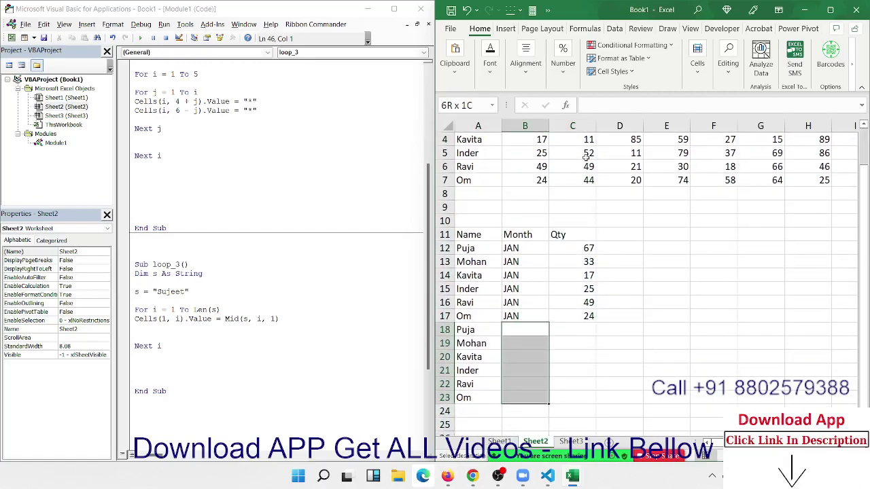
pyautogui.hotkey('ctrl', 'v')
# Paste the FEB quantities from C2:C7 into the Qty column starting at C18
pyautogui.hotkey('ctrl', 'Up')
pyautogui.hotkey('ctrl', 'Up')
pyautogui.hotkey('ctrl', 'Up')
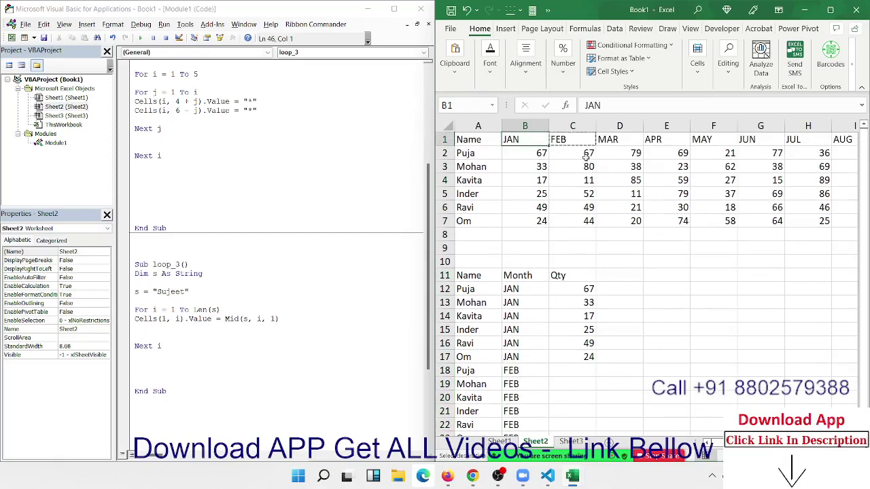
pyautogui.press('Right')
pyautogui.press('Down')
pyautogui.hotkey('ctrl', 'shift', 'Down')
pyautogui.hotkey('ctrl', 'c')
pyautogui.hotkey('ctrl', 'Down')
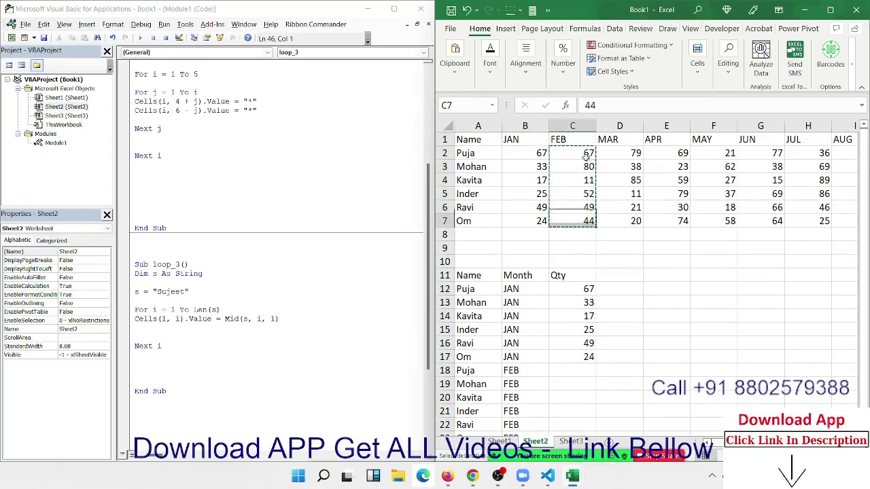
pyautogui.press('Down')
pyautogui.press('Down')
pyautogui.press('Down')
pyautogui.press('Down')
pyautogui.press('Down')
pyautogui.press('Down')
pyautogui.press('Down')
pyautogui.press('Up')
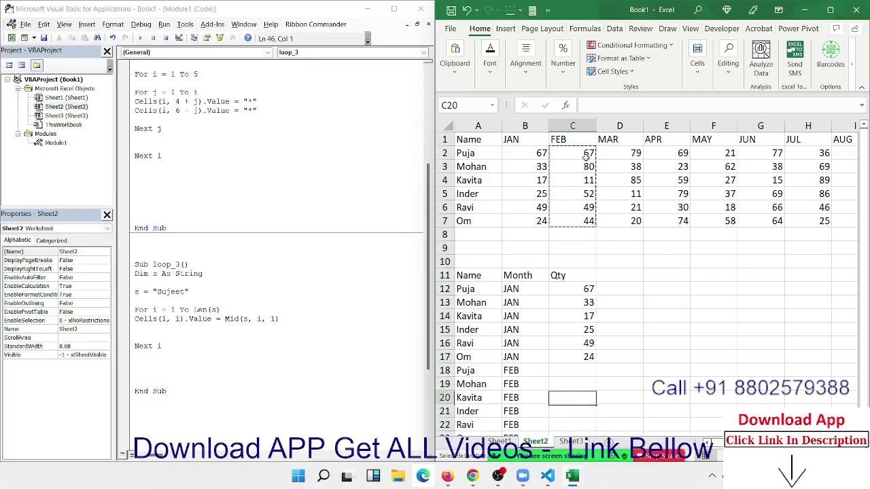
pyautogui.press('Up')
pyautogui.press('Up')
pyautogui.hotkey('ctrl', 'v')
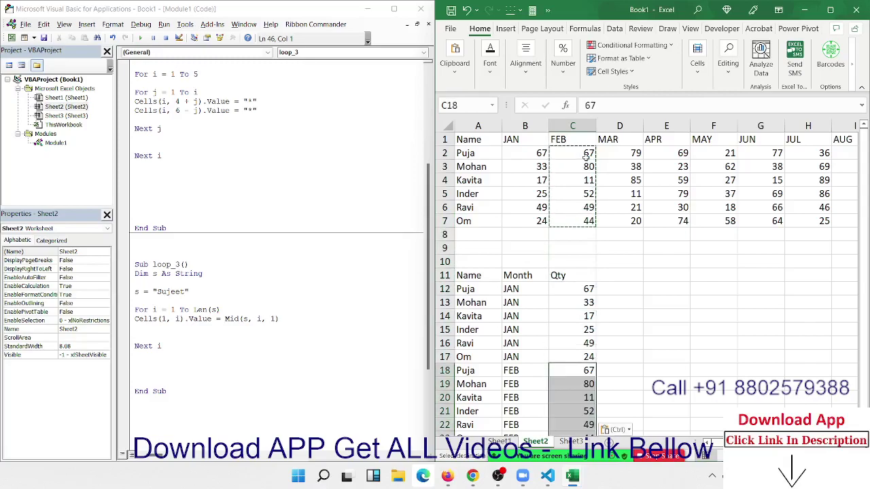